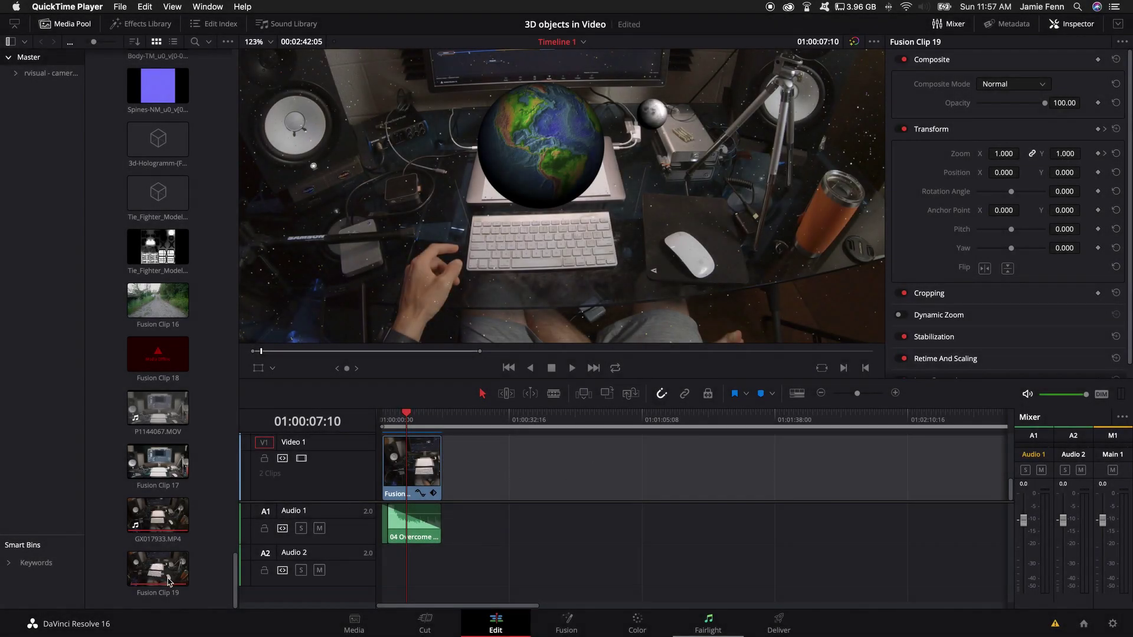
# Place Fusion Clip 19 on the video track, park the playhead inside it, and open it in Fusion.
pyautogui.moveTo(169, 582); pyautogui.dragTo(743, 469)
pyautogui.click(742, 418)
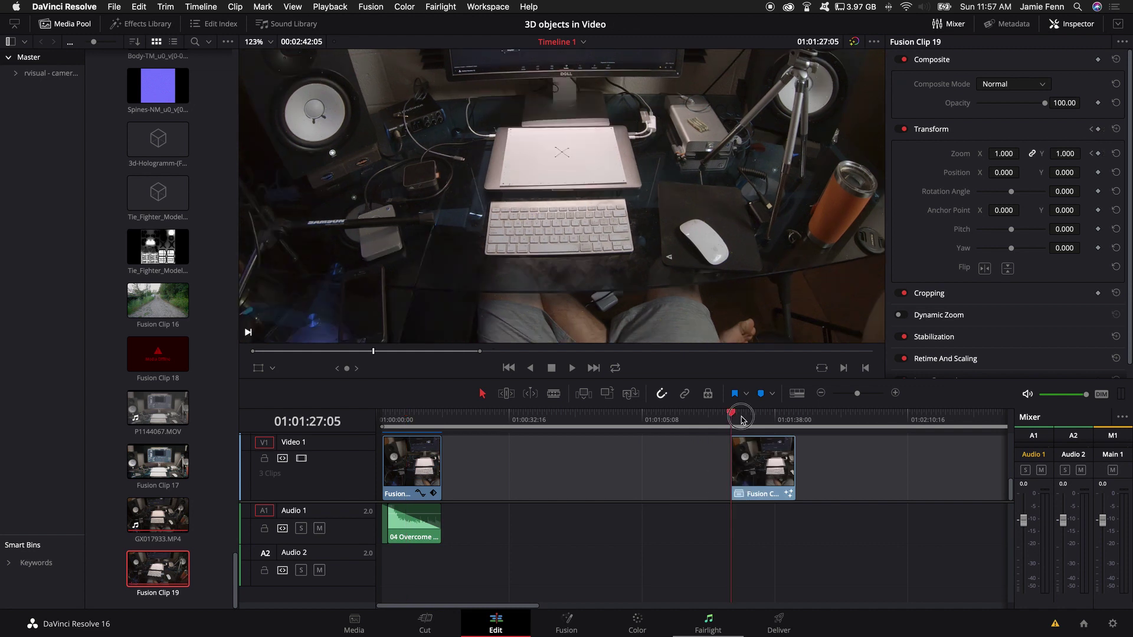
pyautogui.hscroll(5, 742, 465)
pyautogui.hscroll(-3, 678, 467)
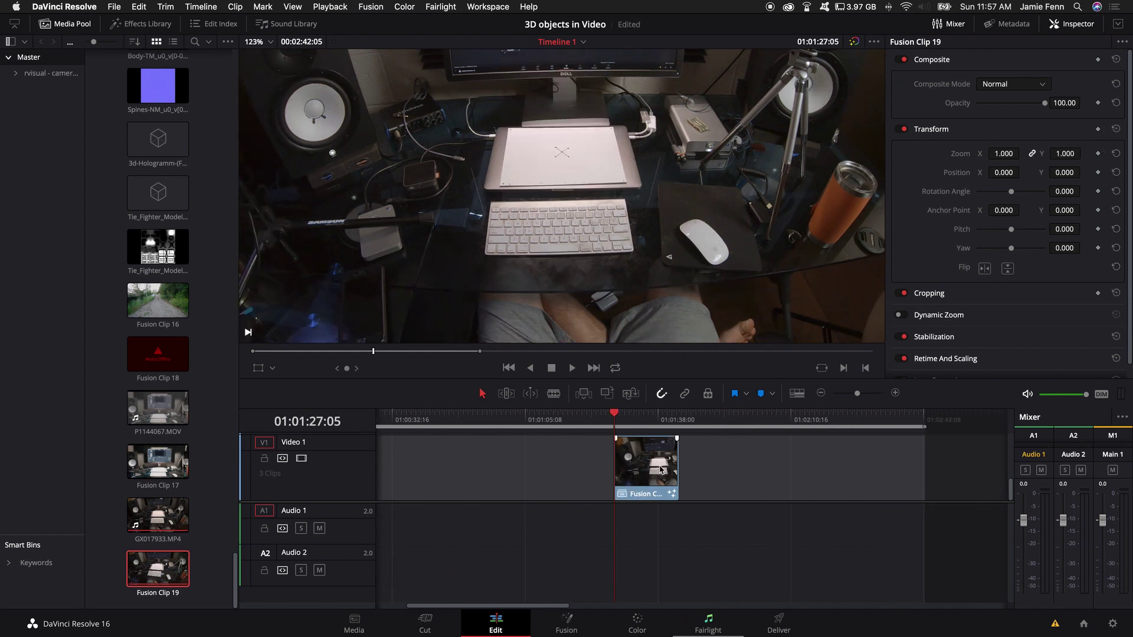
pyautogui.rightClick(653, 475)
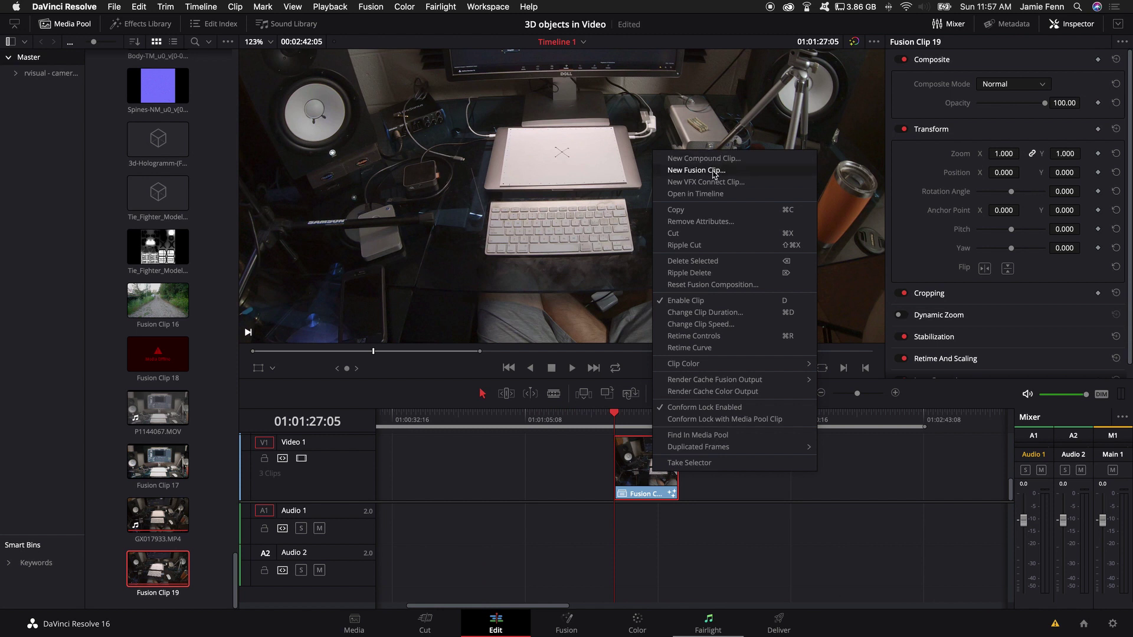
pyautogui.click(628, 443)
pyautogui.click(625, 413)
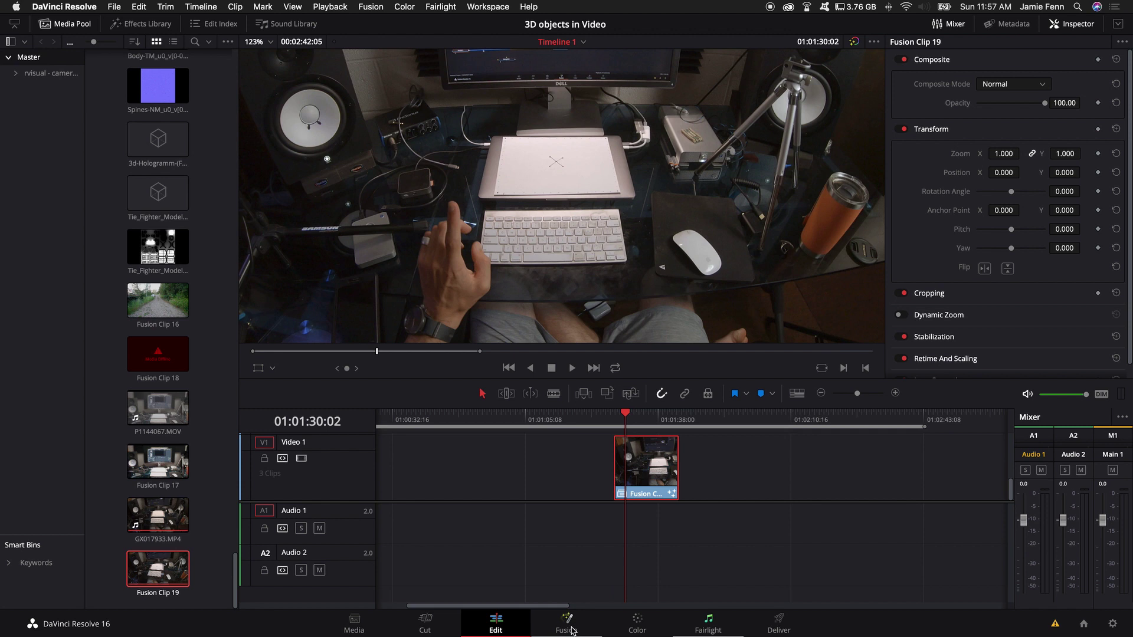
pyautogui.moveTo(625, 414); pyautogui.dragTo(636, 413)
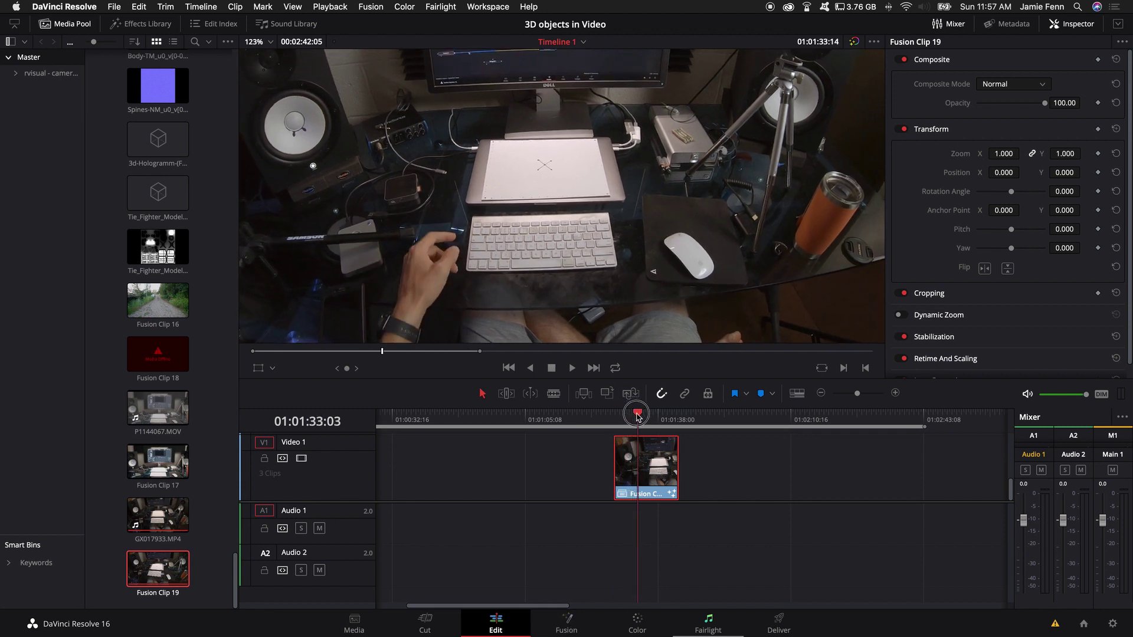
pyautogui.click(567, 626)
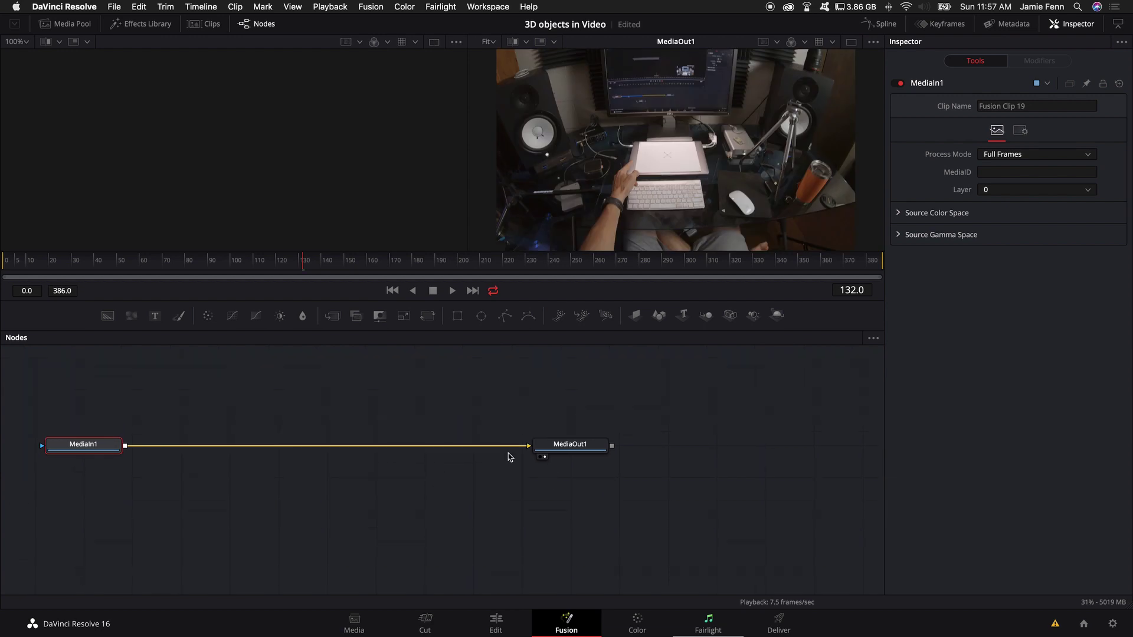
# Add a Shape 3D node and move Shape3D1 above the media nodes.
pyautogui.click(582, 449)
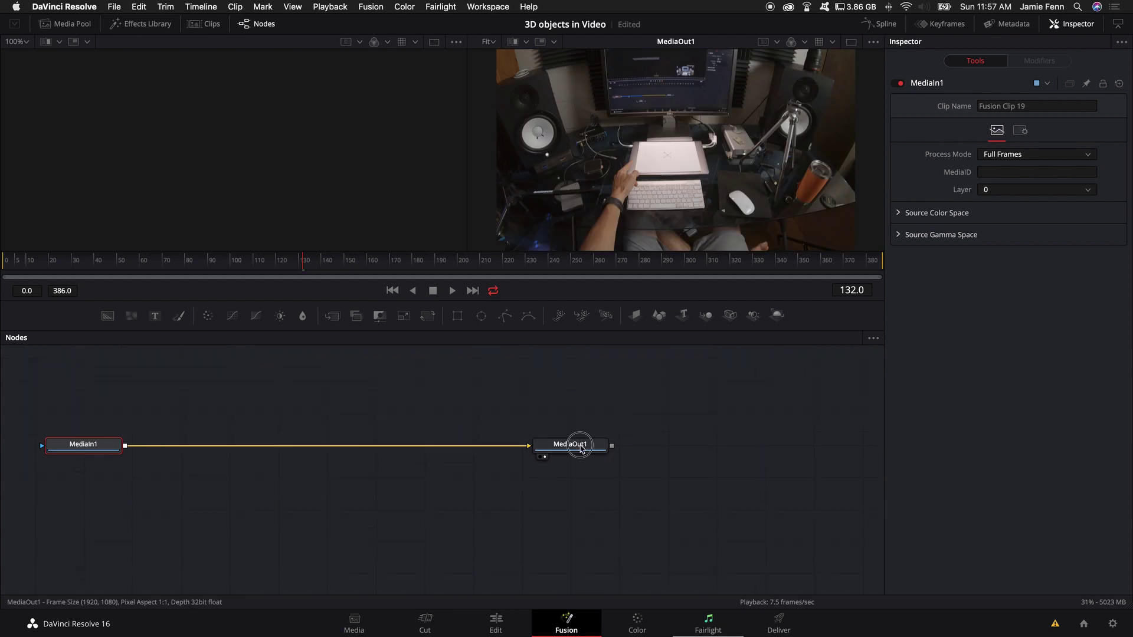
pyautogui.click(98, 450)
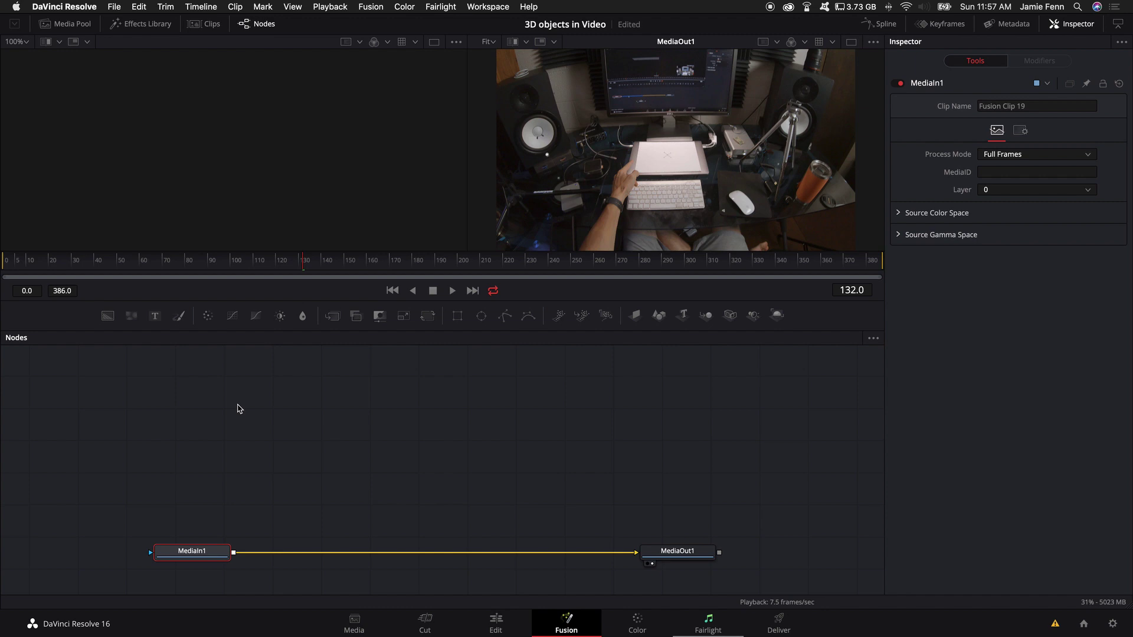
pyautogui.click(189, 403)
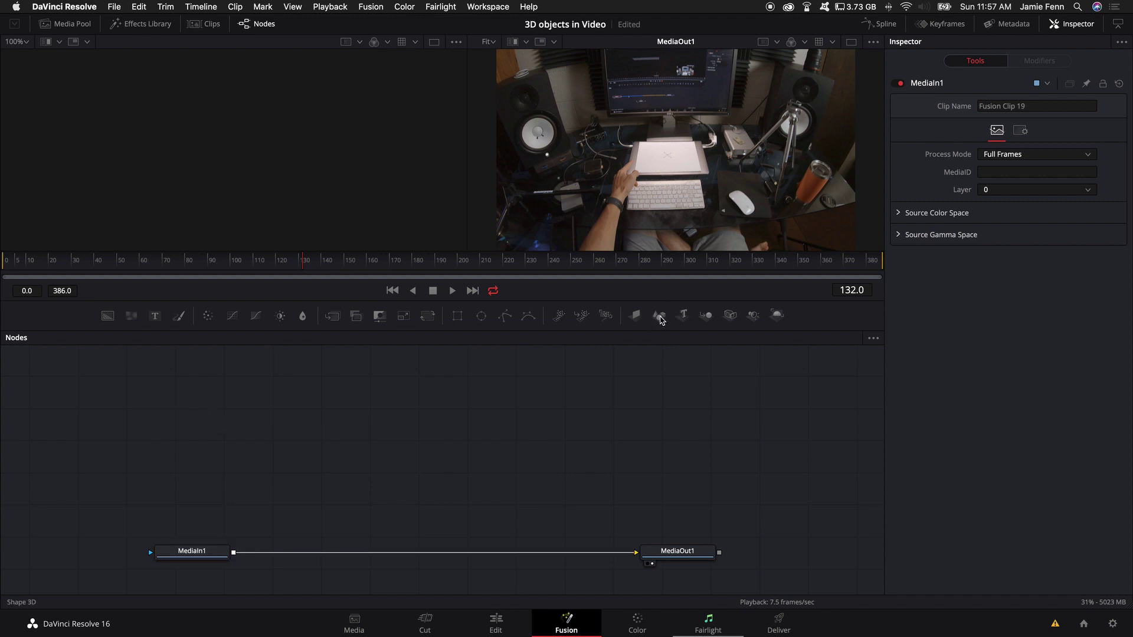
pyautogui.click(660, 320)
pyautogui.moveTo(213, 398); pyautogui.dragTo(332, 388)
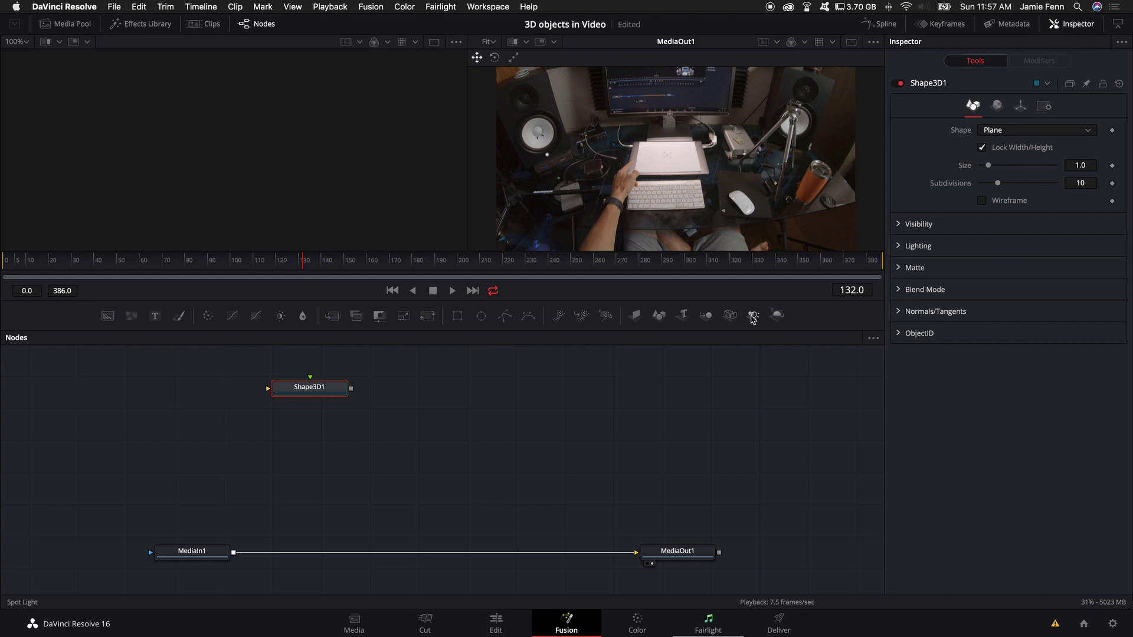
# Chain Merge 3D and Renderer 3D after the shape, with SpotLight1 feeding Merge3D1 from above.
pyautogui.click(707, 316)
pyautogui.click(777, 316)
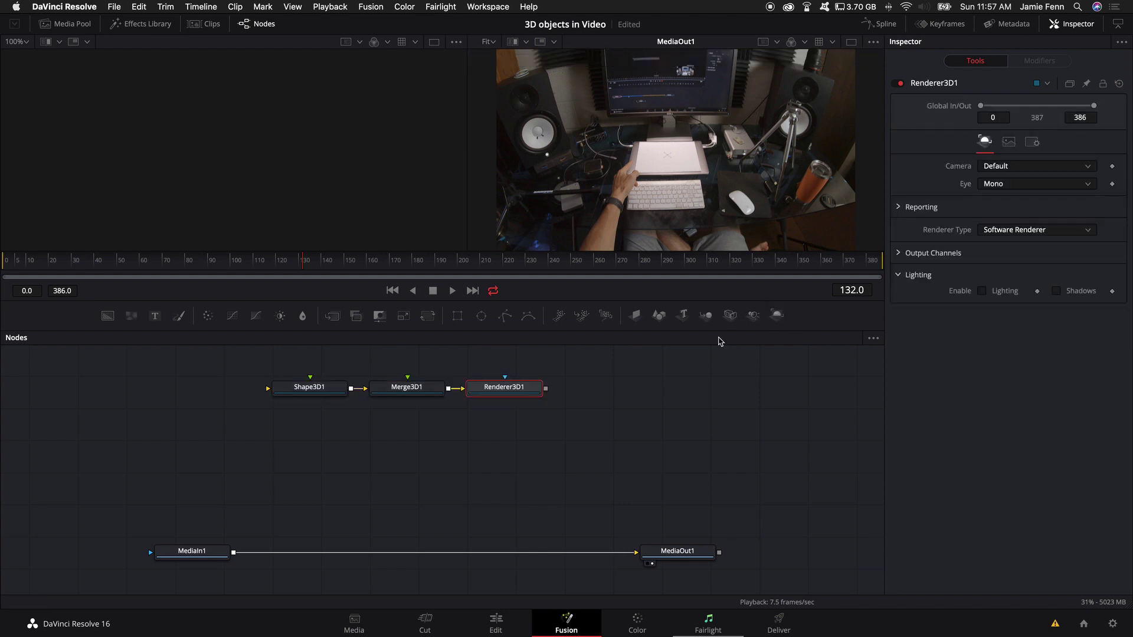
pyautogui.scroll(2, 396, 400)
pyautogui.click(415, 429)
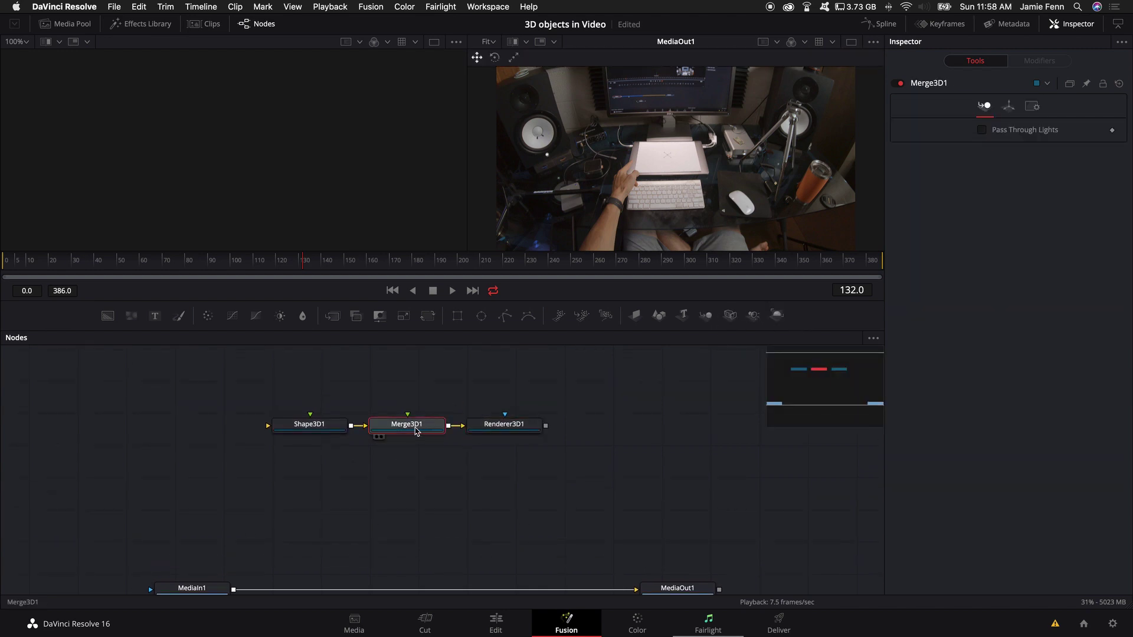
pyautogui.click(751, 316)
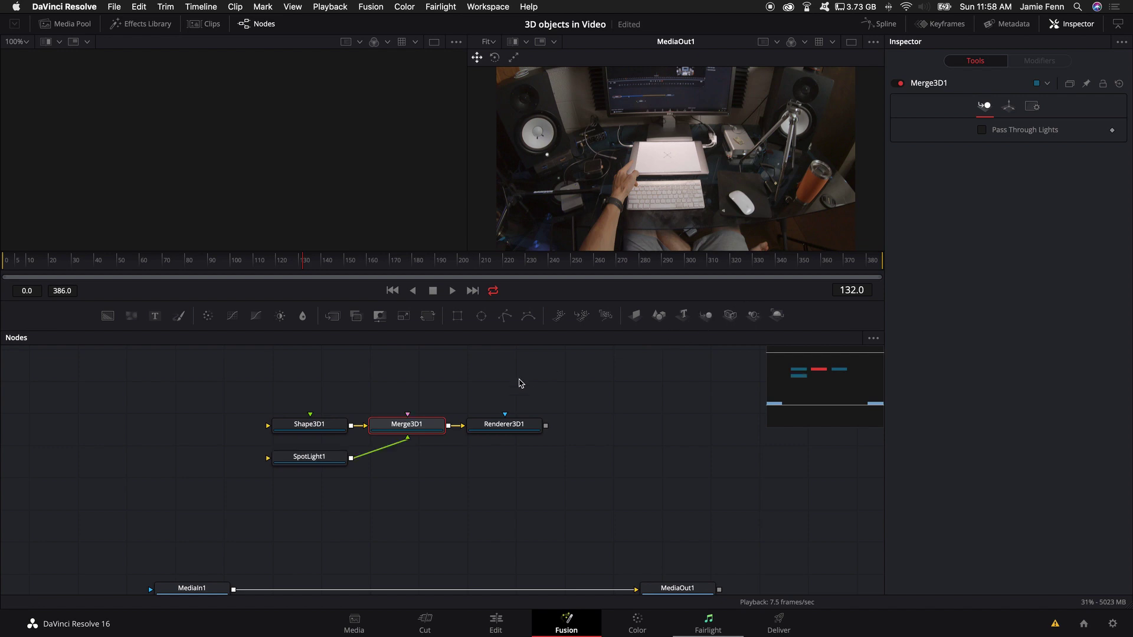
pyautogui.moveTo(322, 472); pyautogui.dragTo(367, 390)
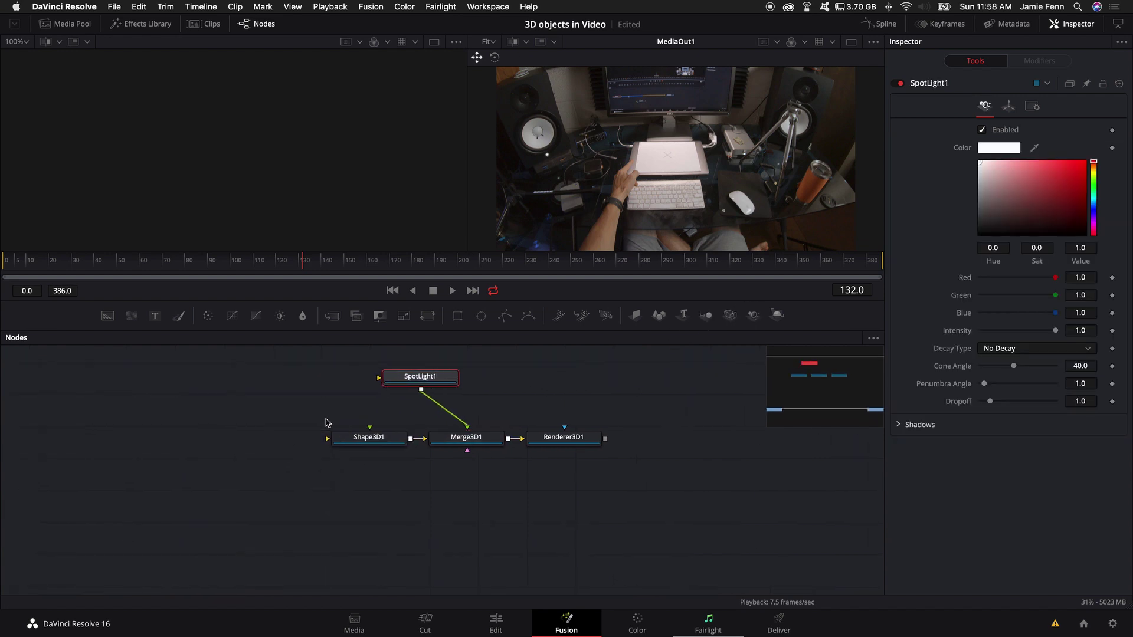
pyautogui.click(239, 453)
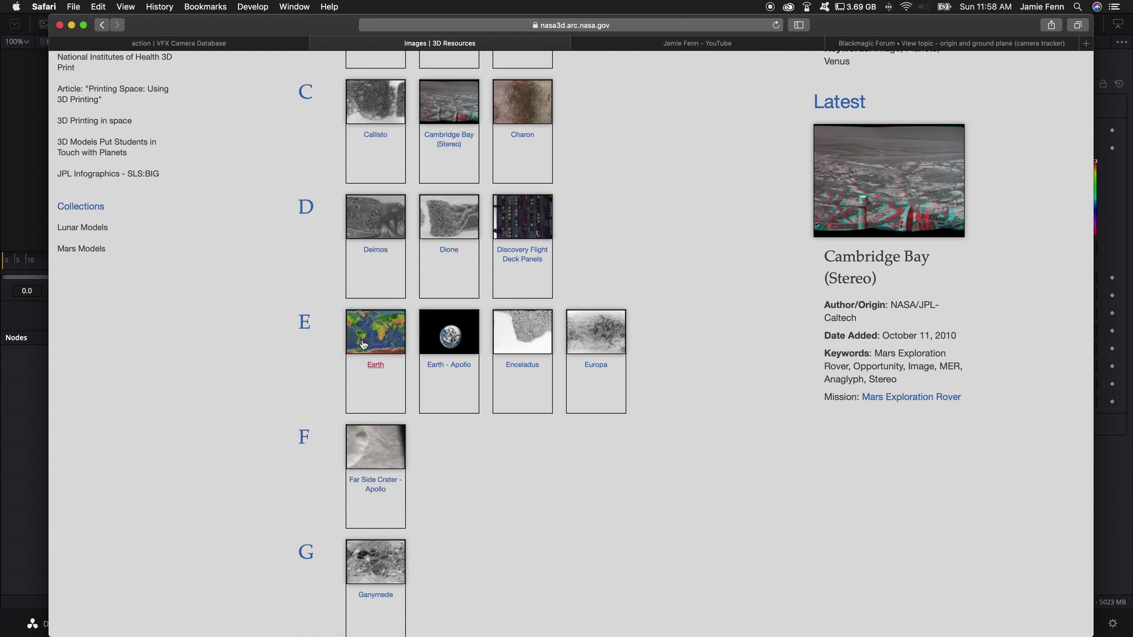
# Drag the Earth map from the Media Pool into the nodes, name it Earth, and connect it to Shape3D1.
pyautogui.click(41, 400)
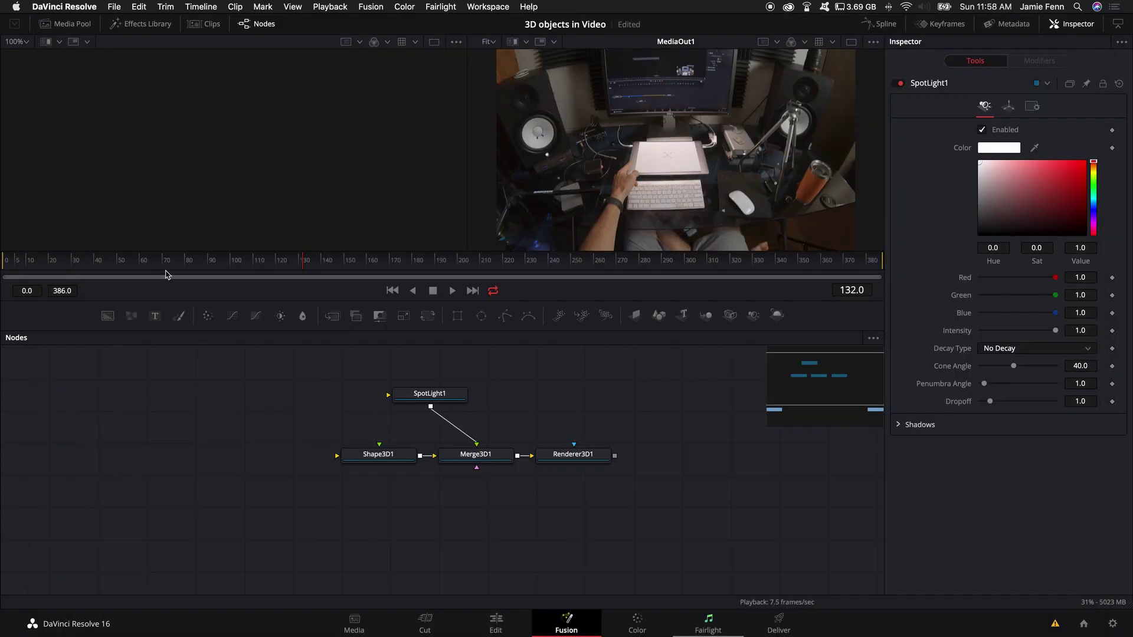
pyautogui.click(75, 27)
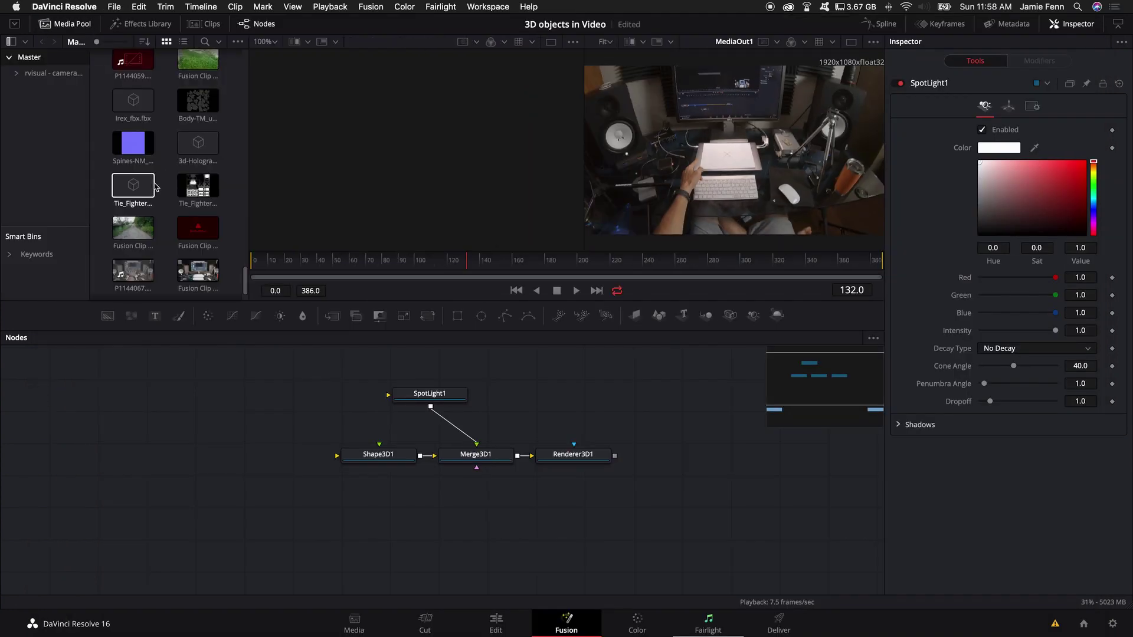
pyautogui.scroll(-2, 151, 191)
pyautogui.scroll(-2, 152, 191)
pyautogui.scroll(-2, 151, 191)
pyautogui.scroll(-2, 151, 191)
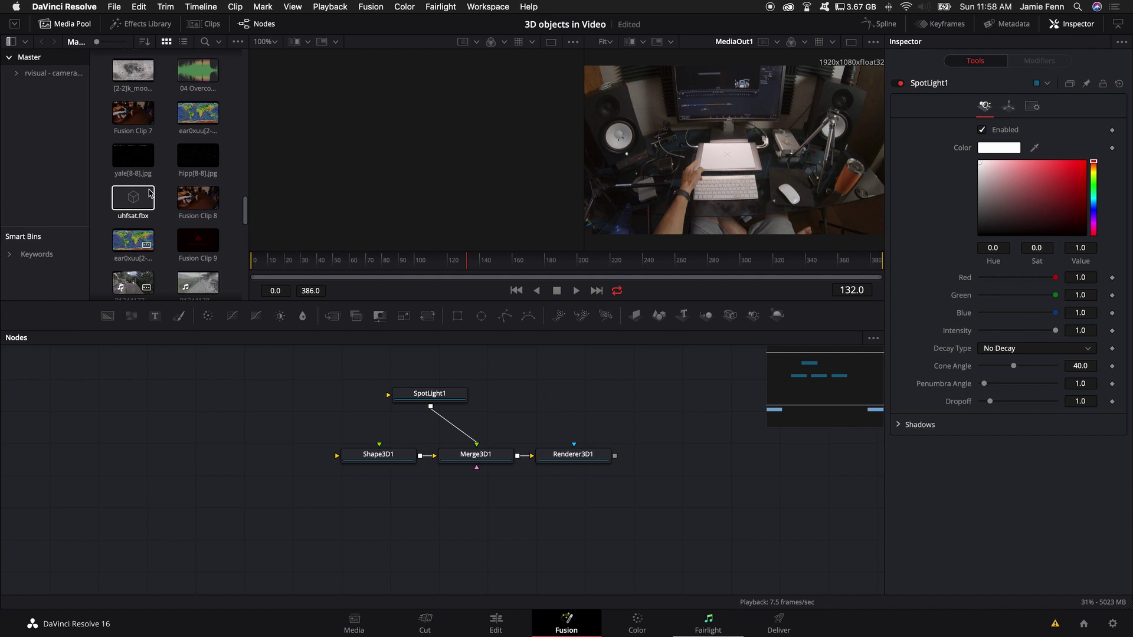
pyautogui.scroll(-2, 151, 191)
pyautogui.moveTo(134, 244)
pyautogui.mouseDown()
pyautogui.moveTo(468, 259)
pyautogui.moveTo(245, 452)
pyautogui.moveTo(255, 457)
pyautogui.mouseUp()
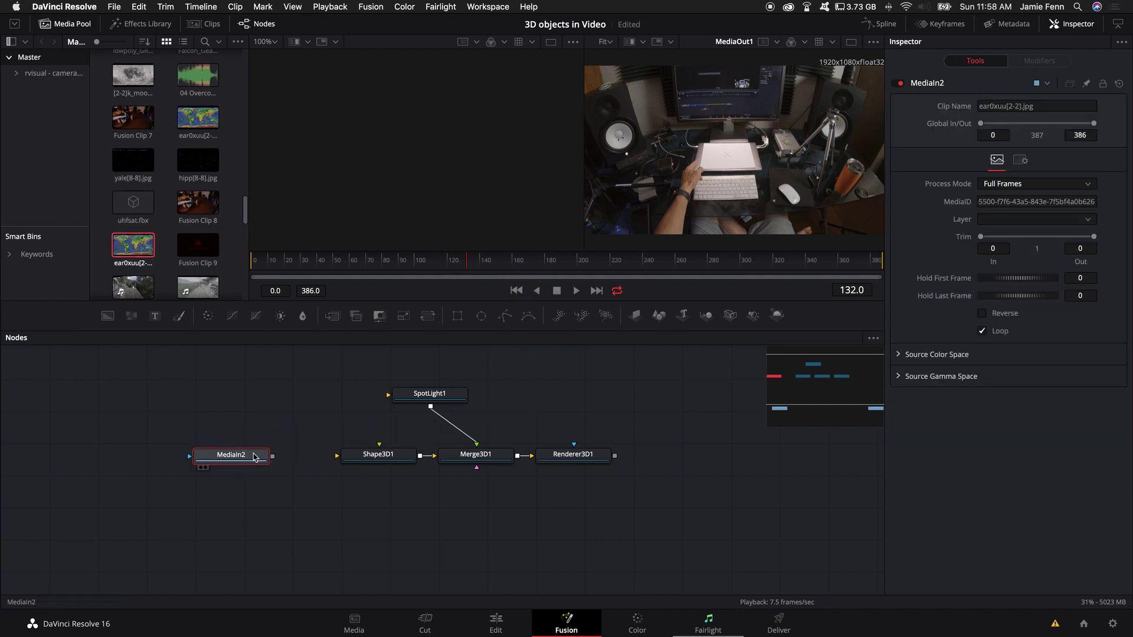
pyautogui.press('F2')
pyautogui.write('Earth')
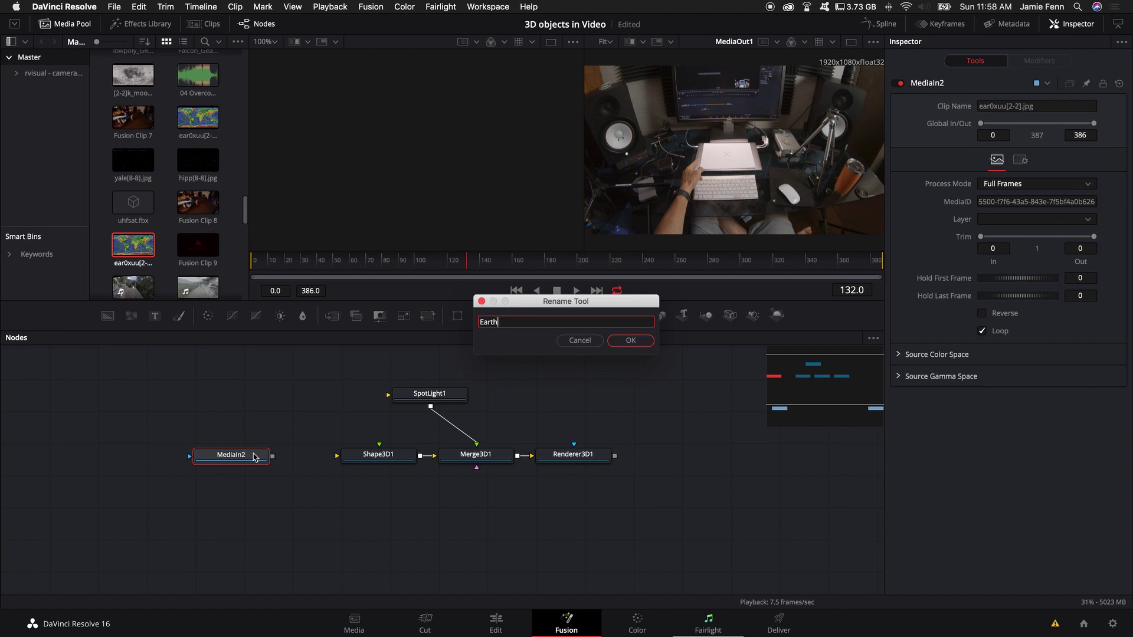
pyautogui.press('Return')
pyautogui.moveTo(273, 456); pyautogui.dragTo(371, 465)
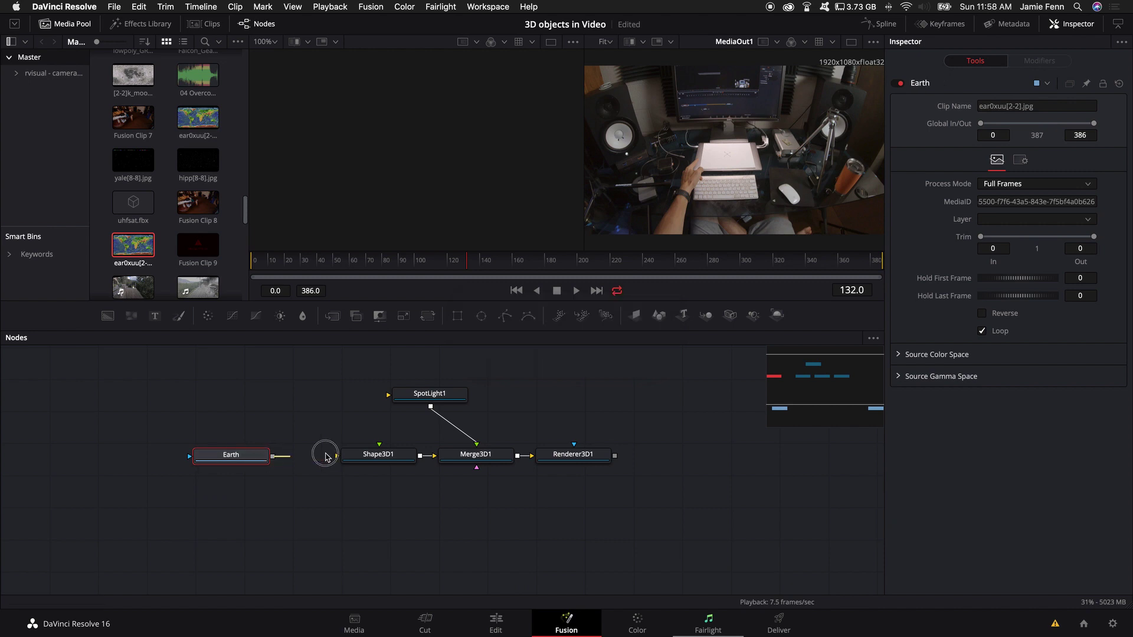
# Preview Shape3D1 in viewer 1, change its shape to Sphere, and nudge SpotLight1 up-left.
pyautogui.click(371, 458)
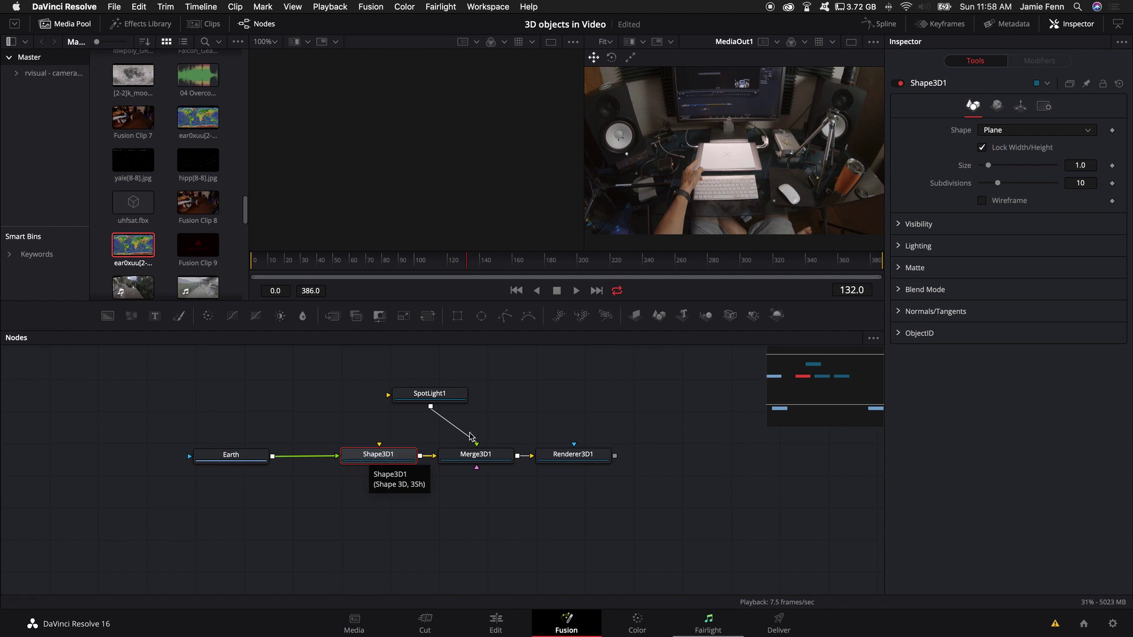
pyautogui.press('1')
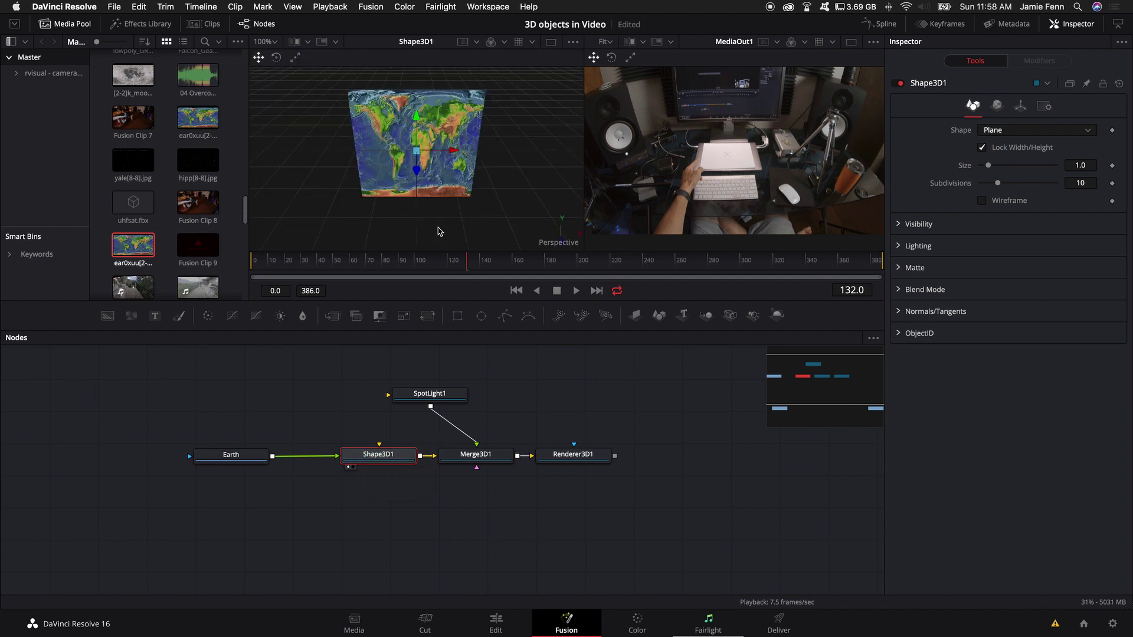
pyautogui.click(65, 23)
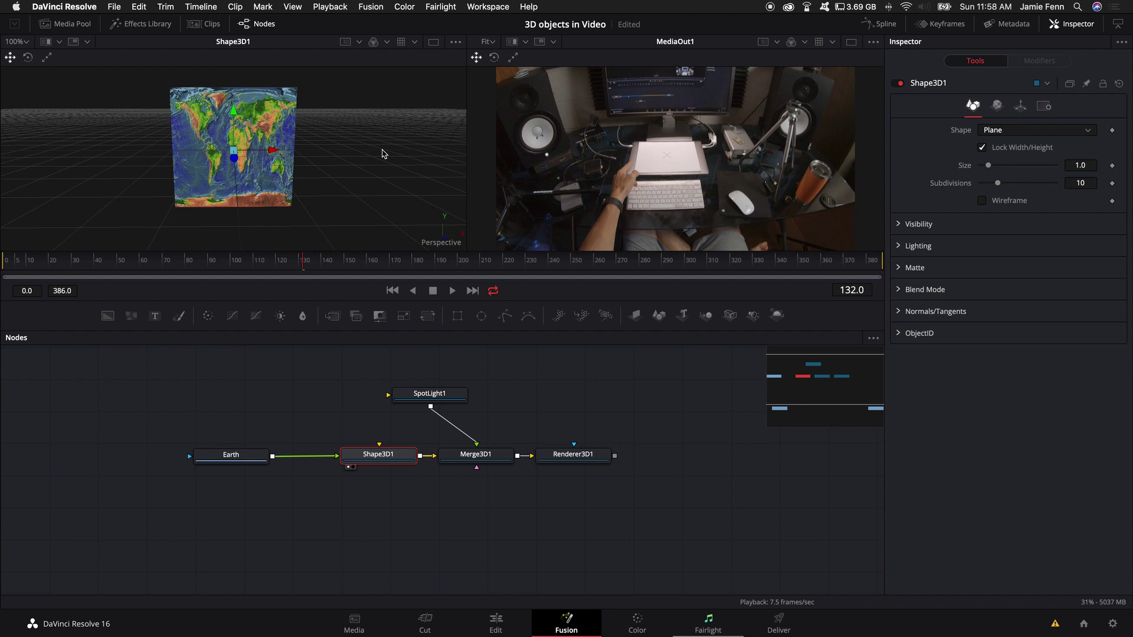
pyautogui.click(1023, 130)
pyautogui.click(1003, 172)
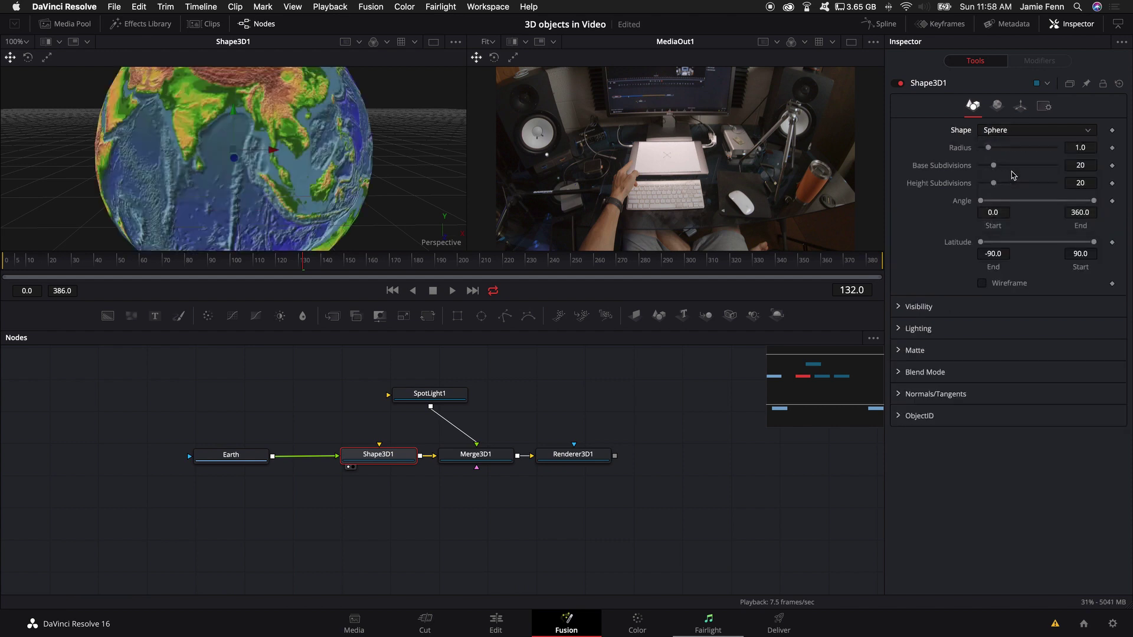
pyautogui.scroll(-3, 324, 219)
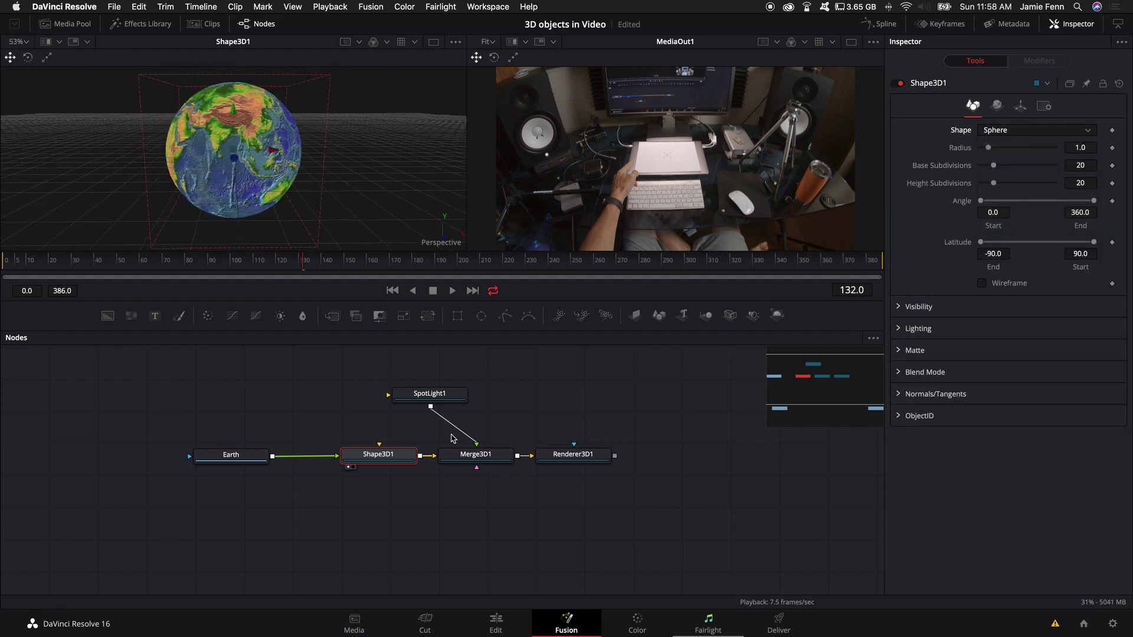
pyautogui.moveTo(437, 399); pyautogui.dragTo(409, 388)
# Add Camera3D1 feeding Merge3D1 and view Renderer3D1's output in viewer 2.
pyautogui.click(502, 453)
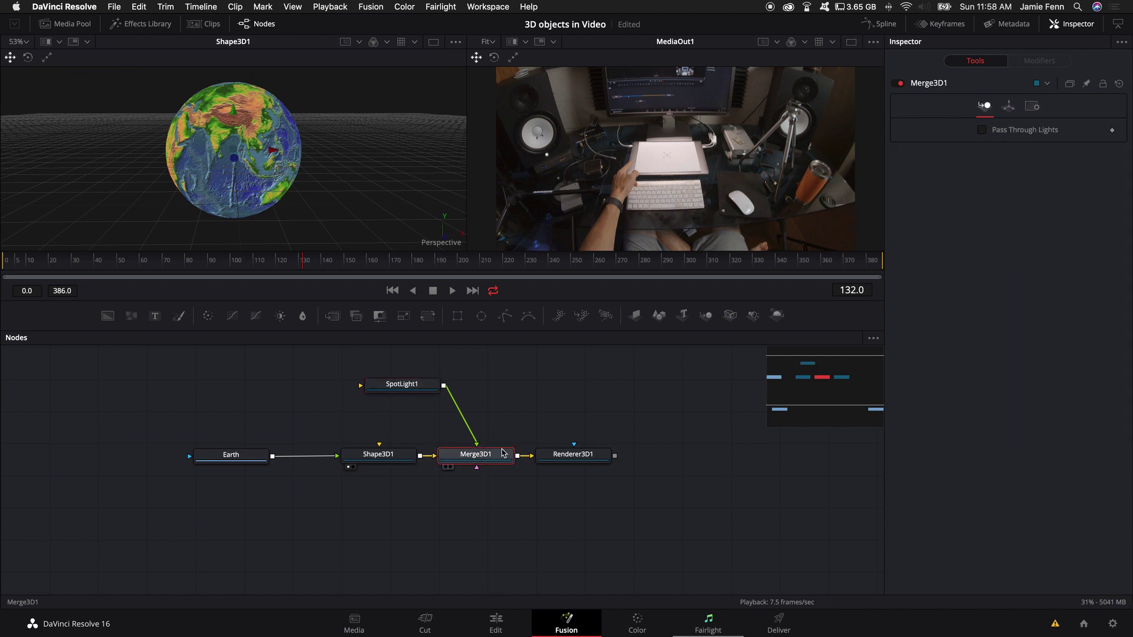
pyautogui.click(730, 317)
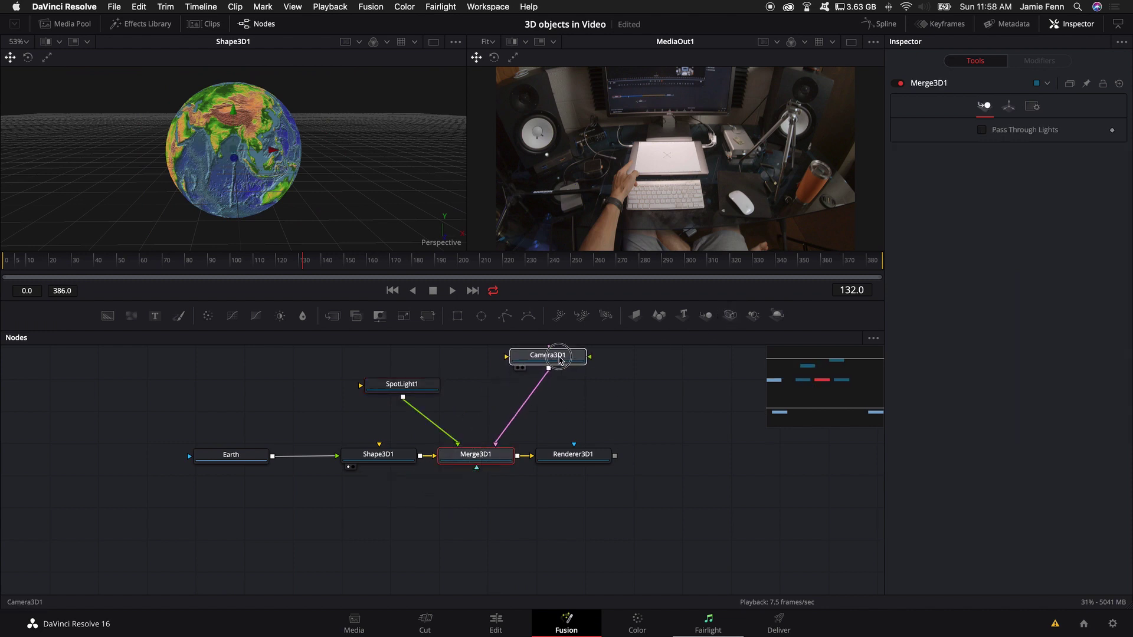
pyautogui.moveTo(414, 496); pyautogui.dragTo(558, 385)
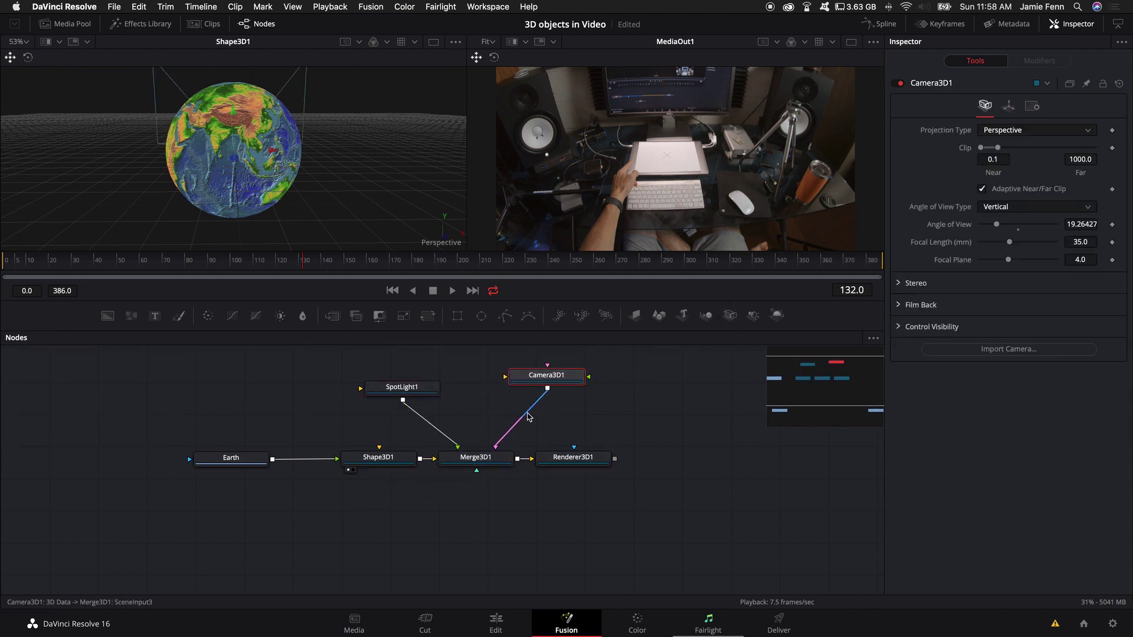
pyautogui.click(572, 458)
pyautogui.press('2')
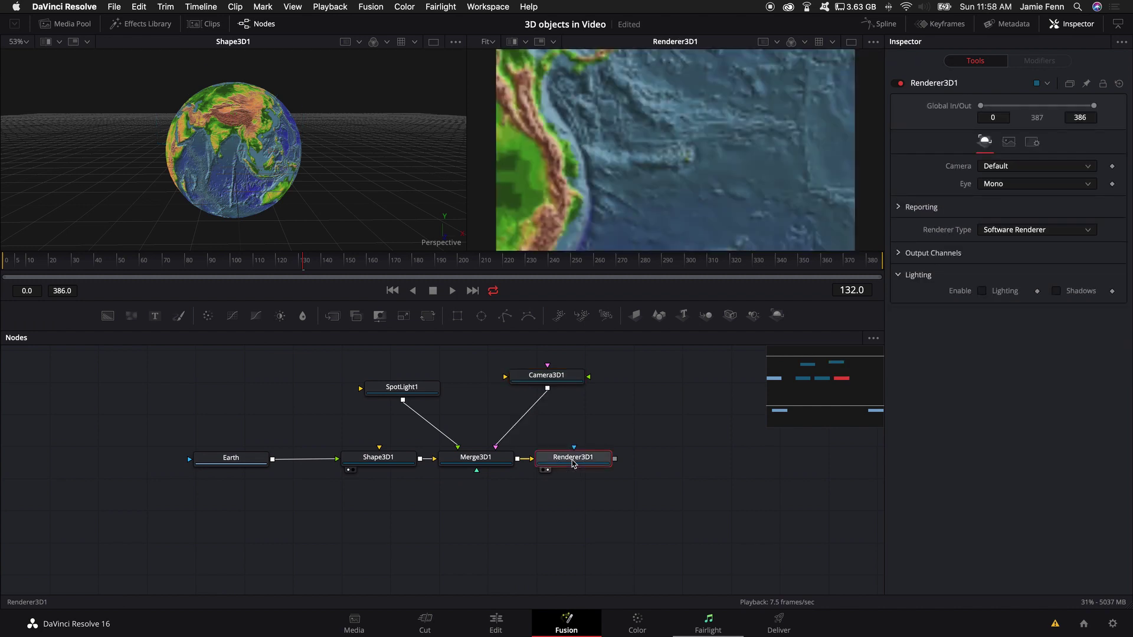
pyautogui.click(558, 382)
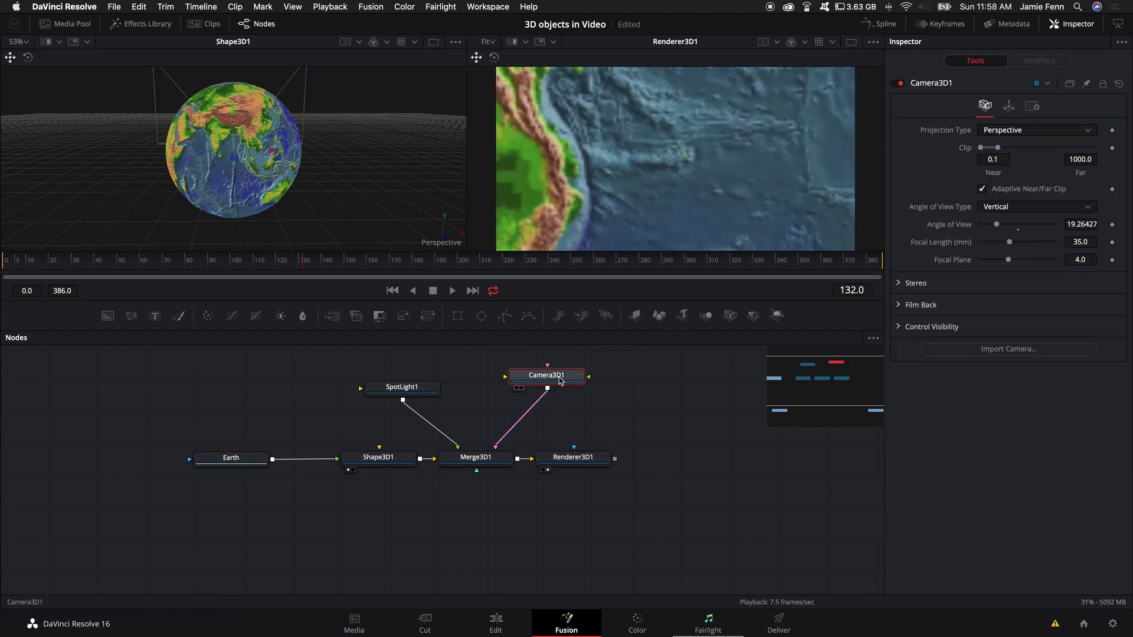
pyautogui.moveTo(269, 181); pyautogui.dragTo(923, 164)
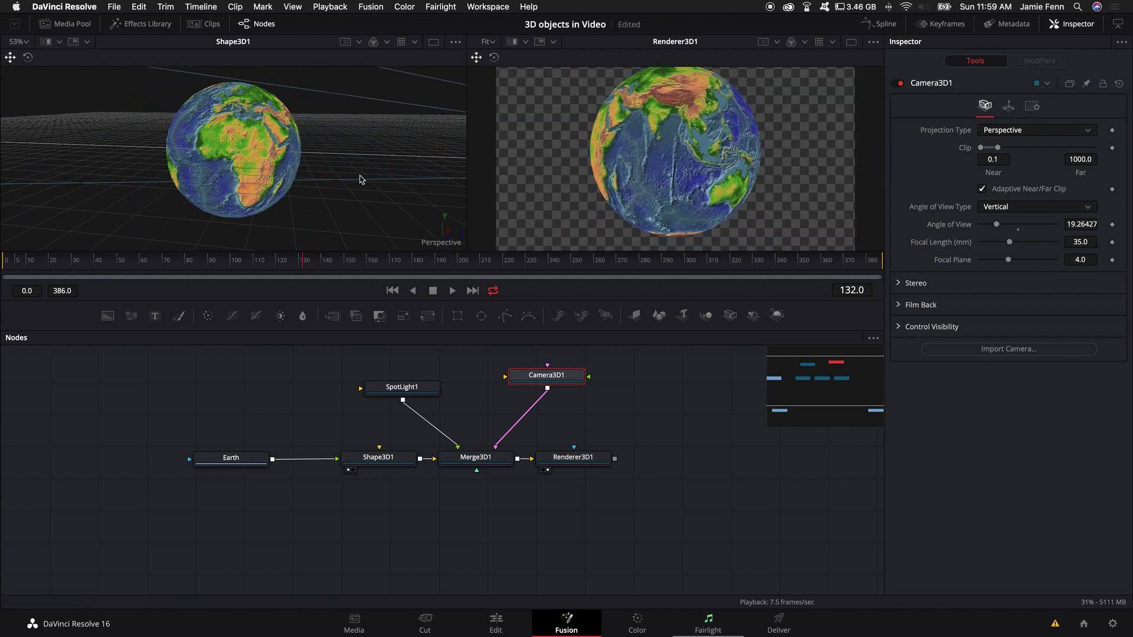
pyautogui.moveTo(354, 178); pyautogui.dragTo(431, 178)
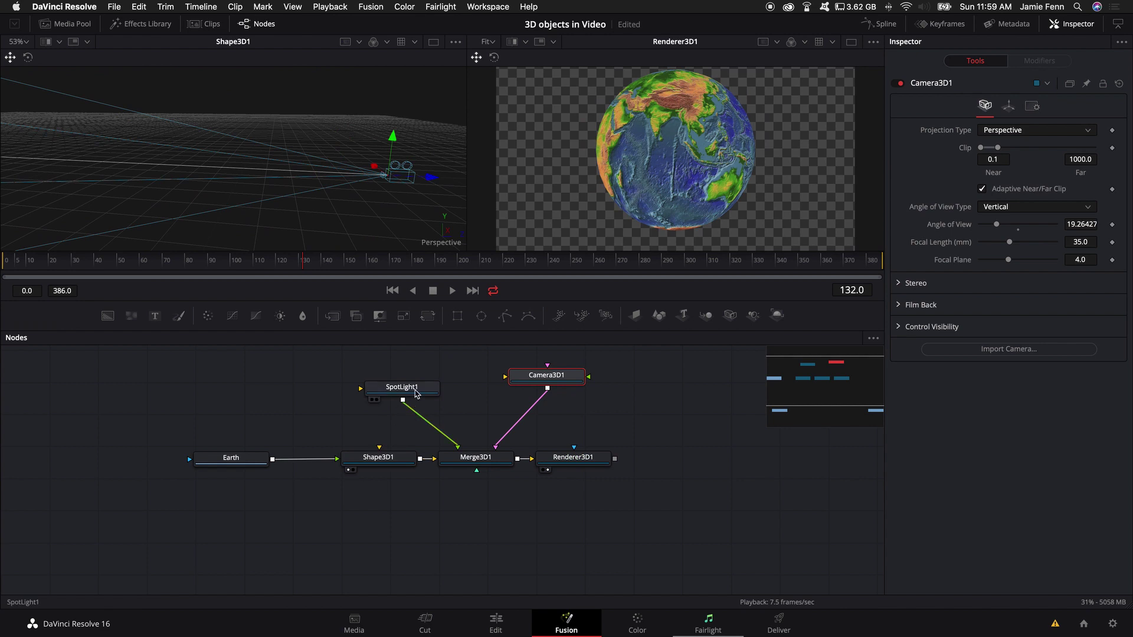
# Enable Lighting and Shadows on Renderer3D1, then locate SpotLight1 in the 3D view.
pyautogui.click(415, 393)
pyautogui.click(573, 458)
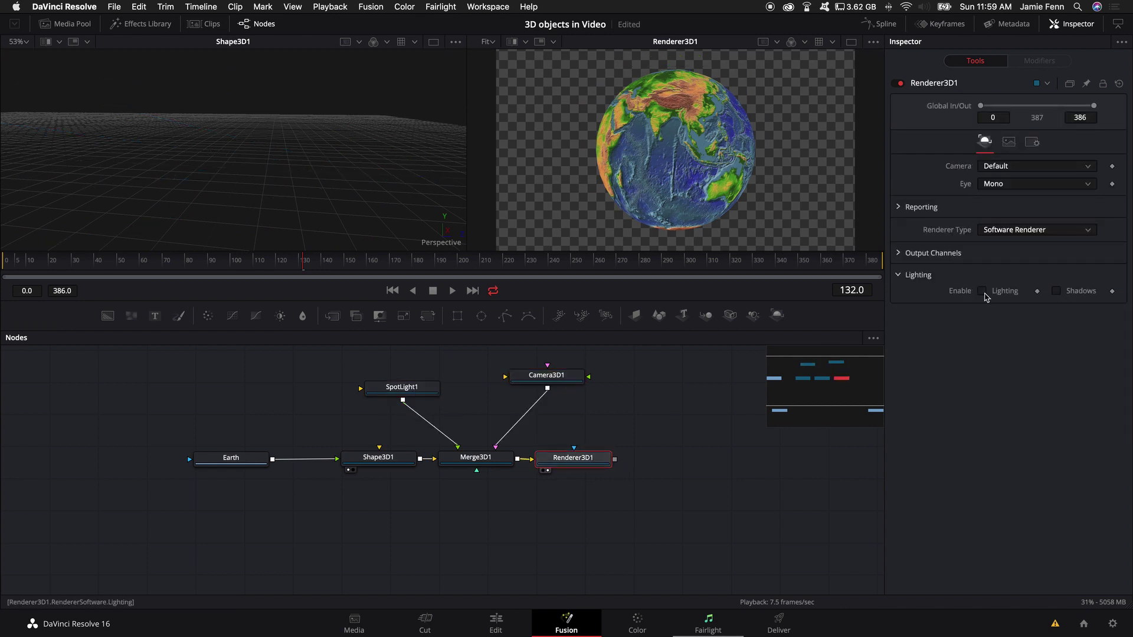
pyautogui.click(1063, 295)
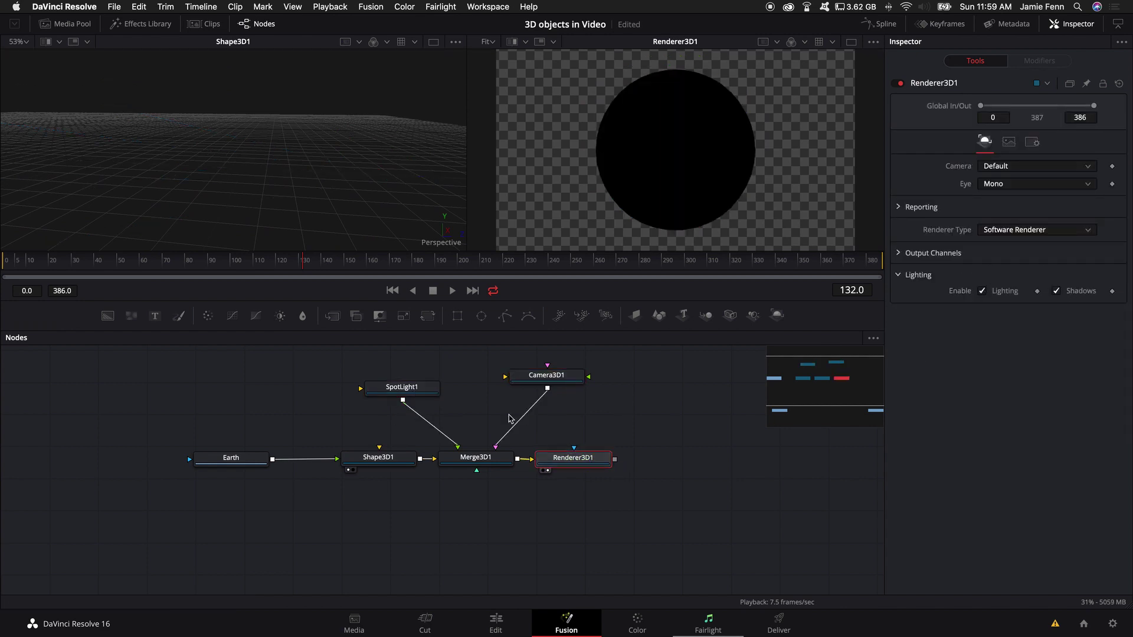
pyautogui.scroll(2, 181, 184)
pyautogui.scroll(2, 174, 130)
pyautogui.scroll(2, 175, 130)
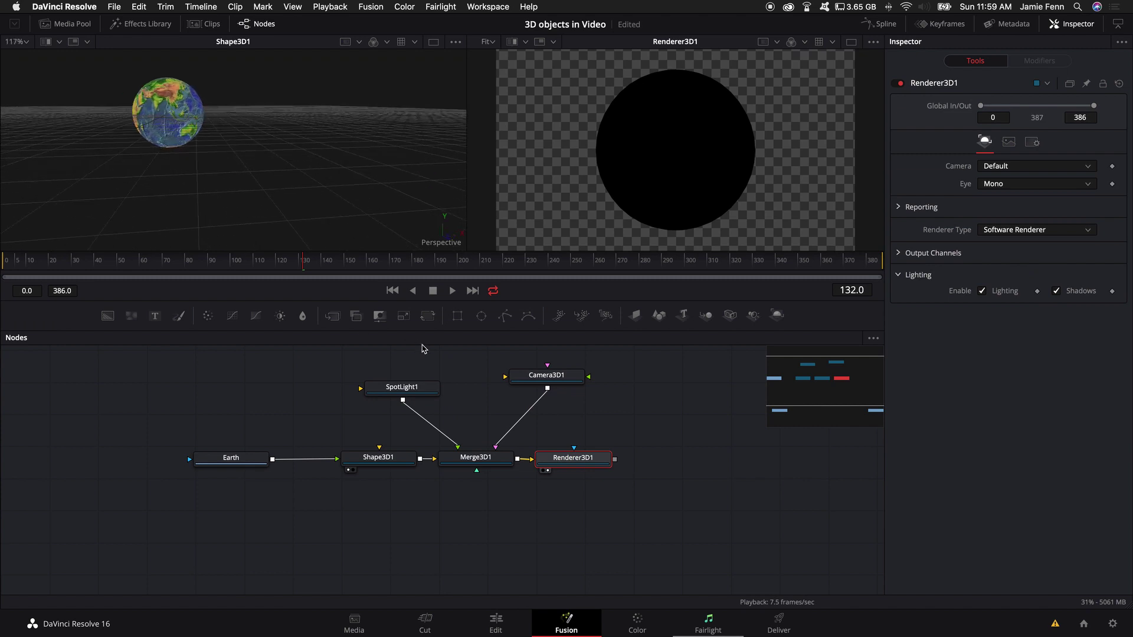
pyautogui.moveTo(152, 126); pyautogui.dragTo(189, 149)
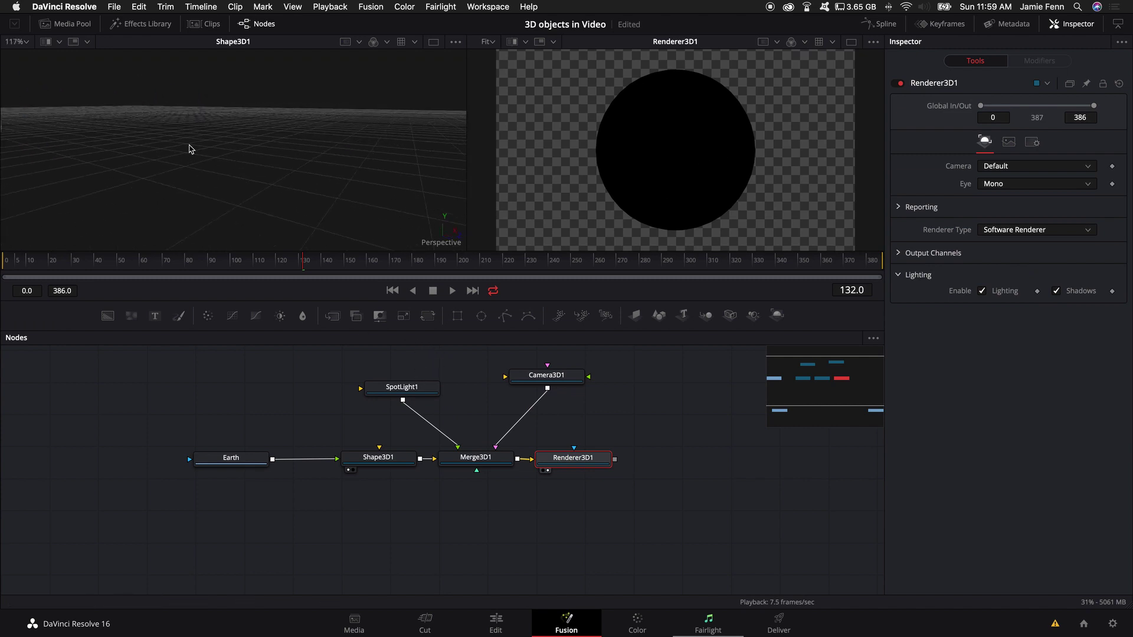
pyautogui.click(396, 386)
pyautogui.moveTo(145, 129)
pyautogui.mouseDown()
pyautogui.moveTo(113, 130)
pyautogui.moveTo(319, 148)
pyautogui.moveTo(280, 148)
pyautogui.moveTo(308, 156)
pyautogui.mouseUp()
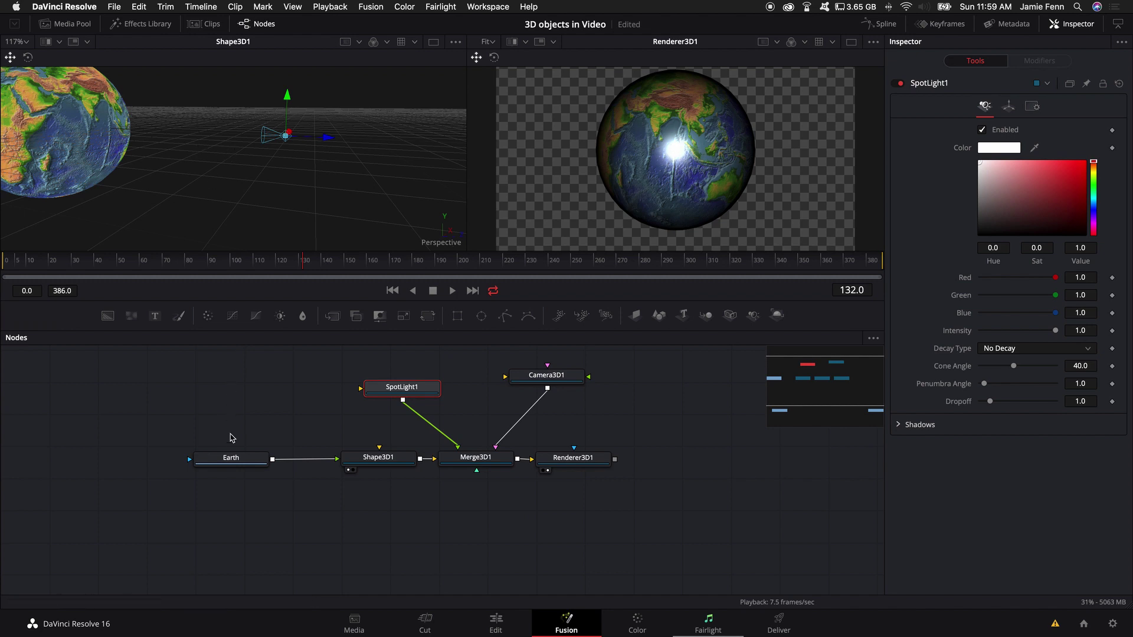
pyautogui.moveTo(249, 466); pyautogui.dragTo(194, 461)
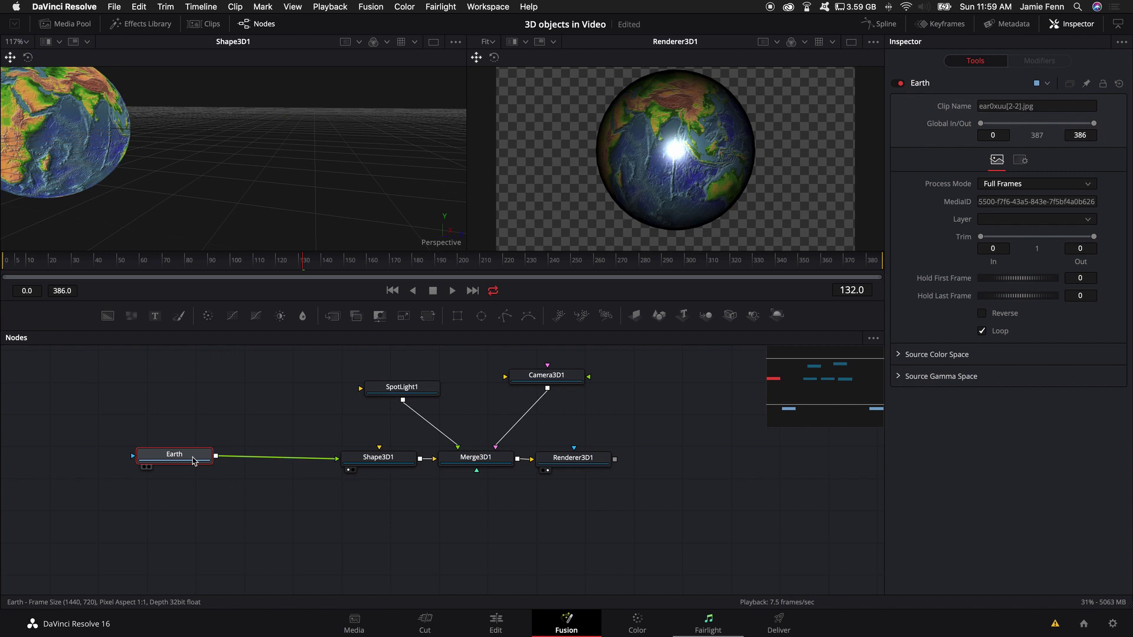
# Insert a CookTorrance material after Earth; give SpotLight1 Quadratic decay, rate 0.237, penumbra 20.
pyautogui.hotkey('shift', 'space')
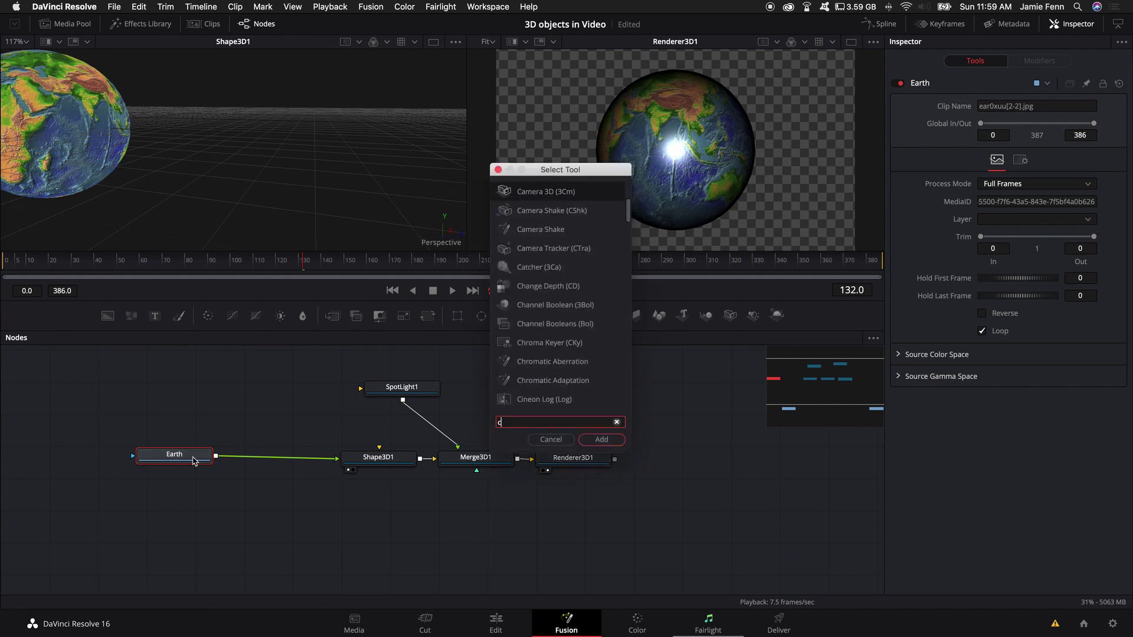
pyautogui.write('cook')
pyautogui.press('Return')
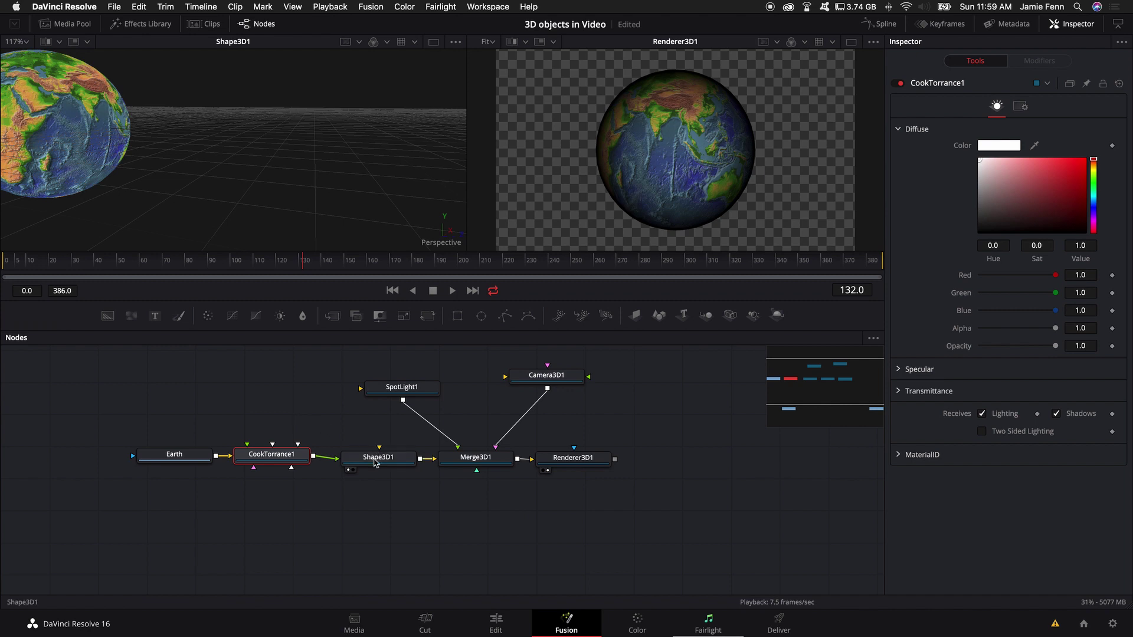
pyautogui.click(411, 392)
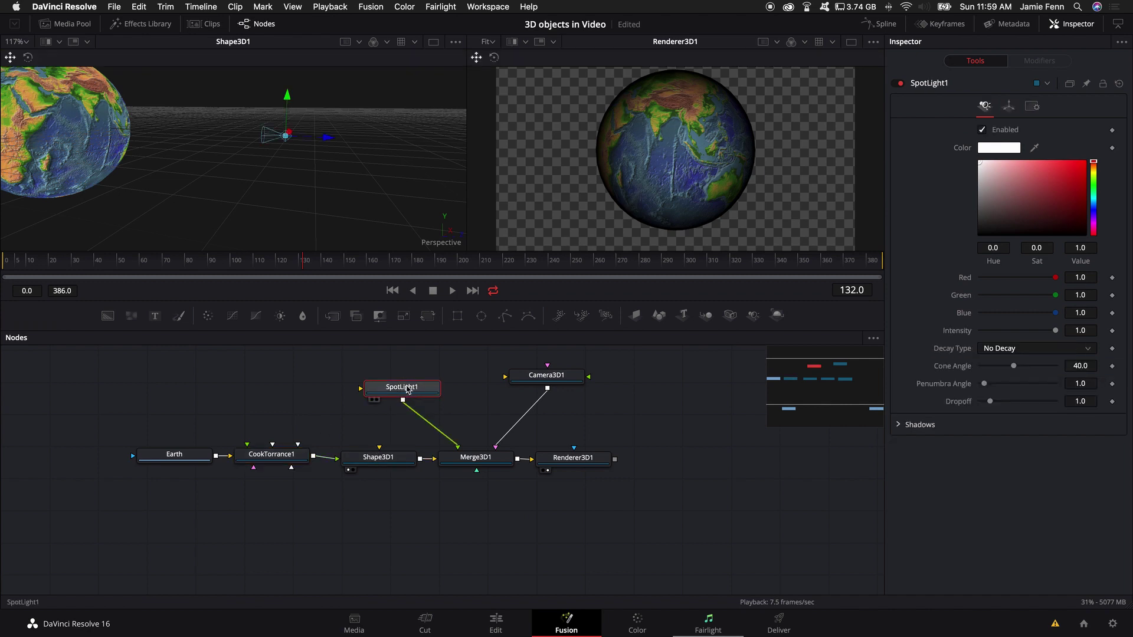
pyautogui.click(1034, 348)
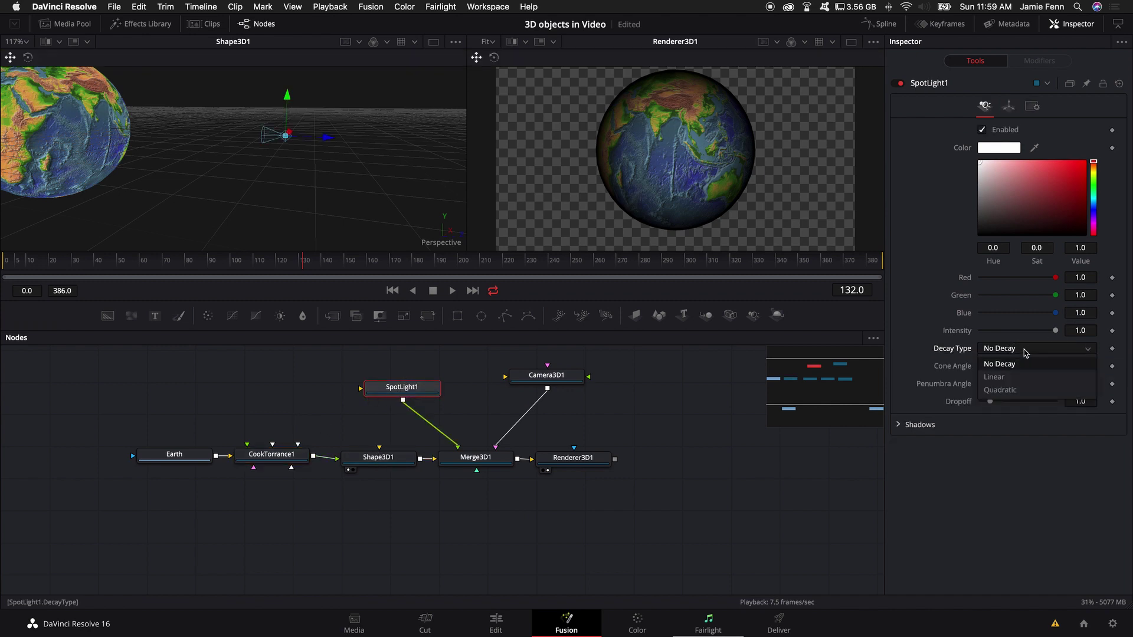
pyautogui.click(1011, 386)
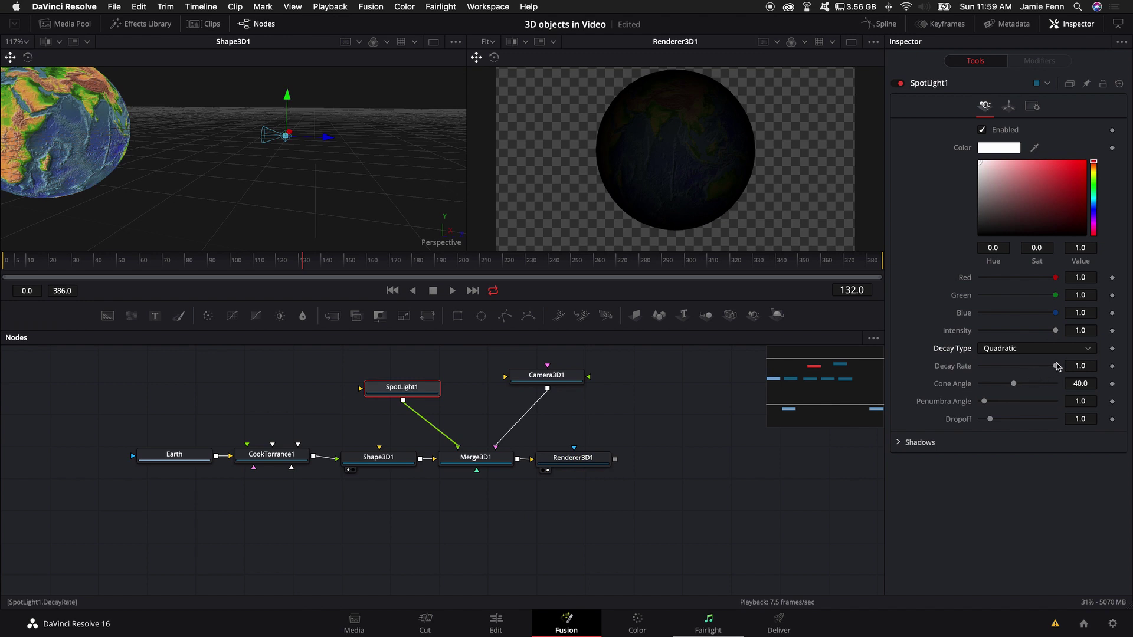
pyautogui.moveTo(1058, 367); pyautogui.dragTo(1016, 371)
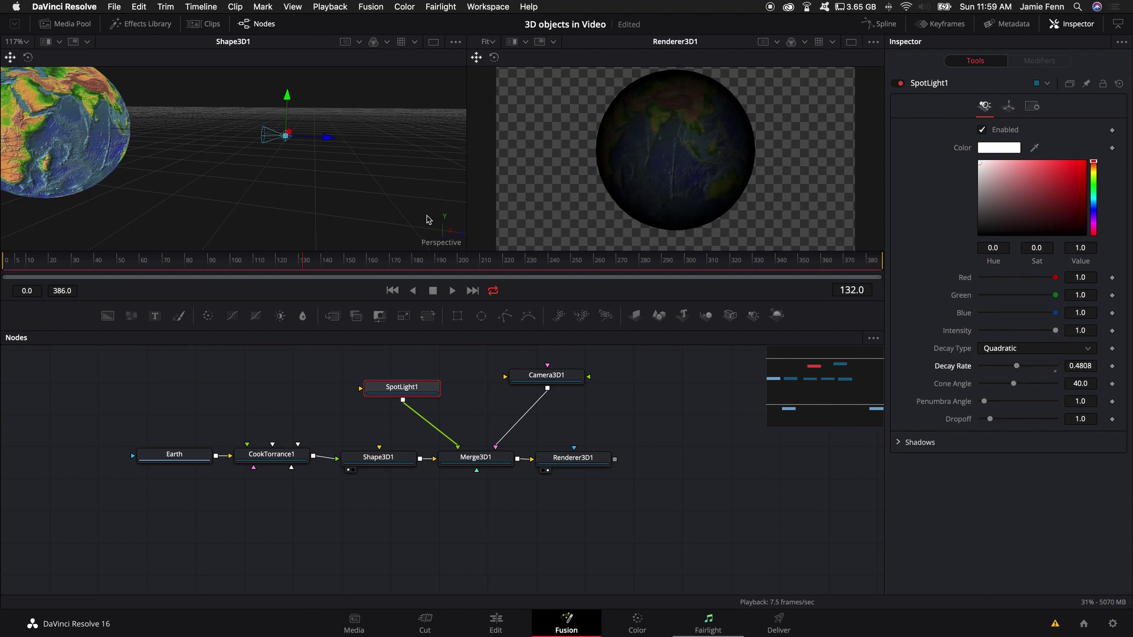
pyautogui.moveTo(430, 222)
pyautogui.mouseDown()
pyautogui.moveTo(319, 170)
pyautogui.moveTo(332, 200)
pyautogui.moveTo(390, 207)
pyautogui.moveTo(381, 188)
pyautogui.mouseUp()
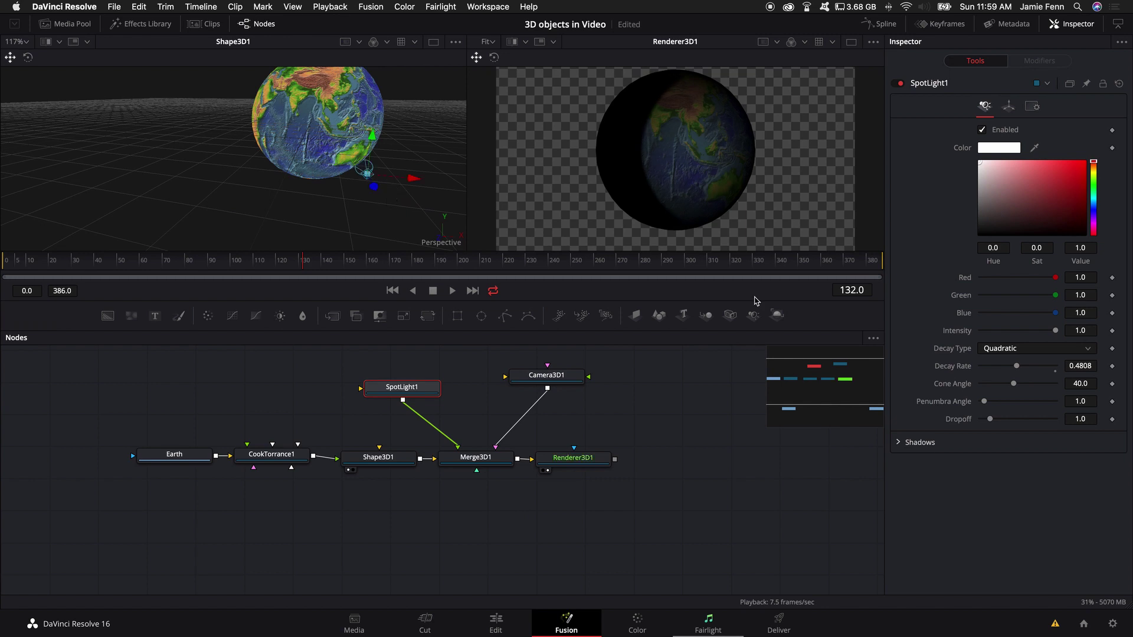
pyautogui.moveTo(985, 402); pyautogui.dragTo(1038, 402)
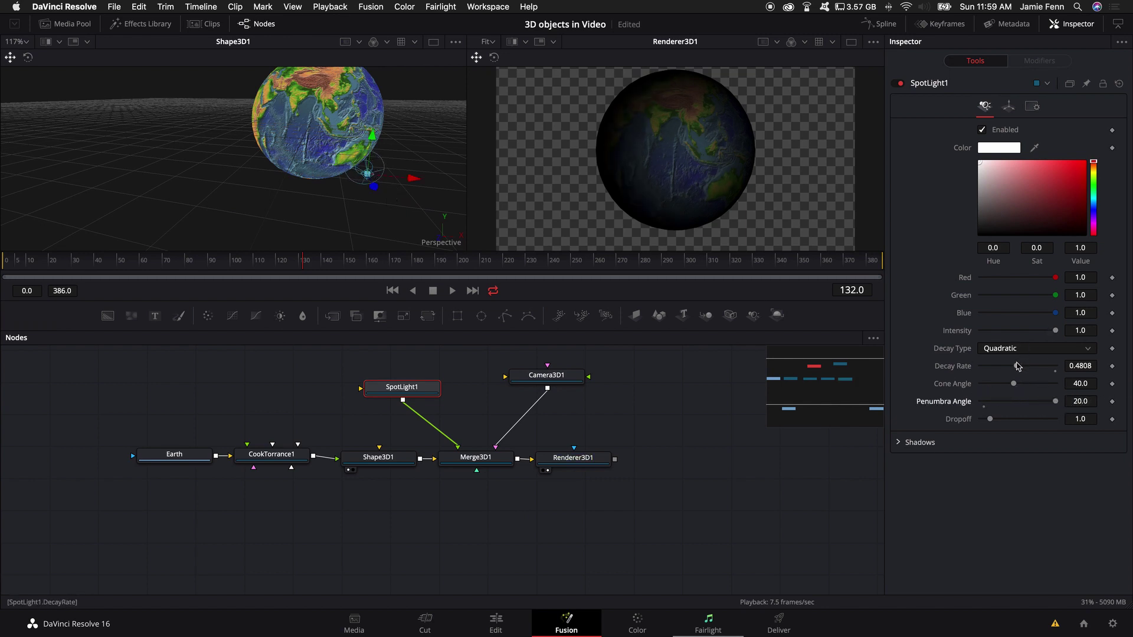
pyautogui.moveTo(1017, 367); pyautogui.dragTo(999, 369)
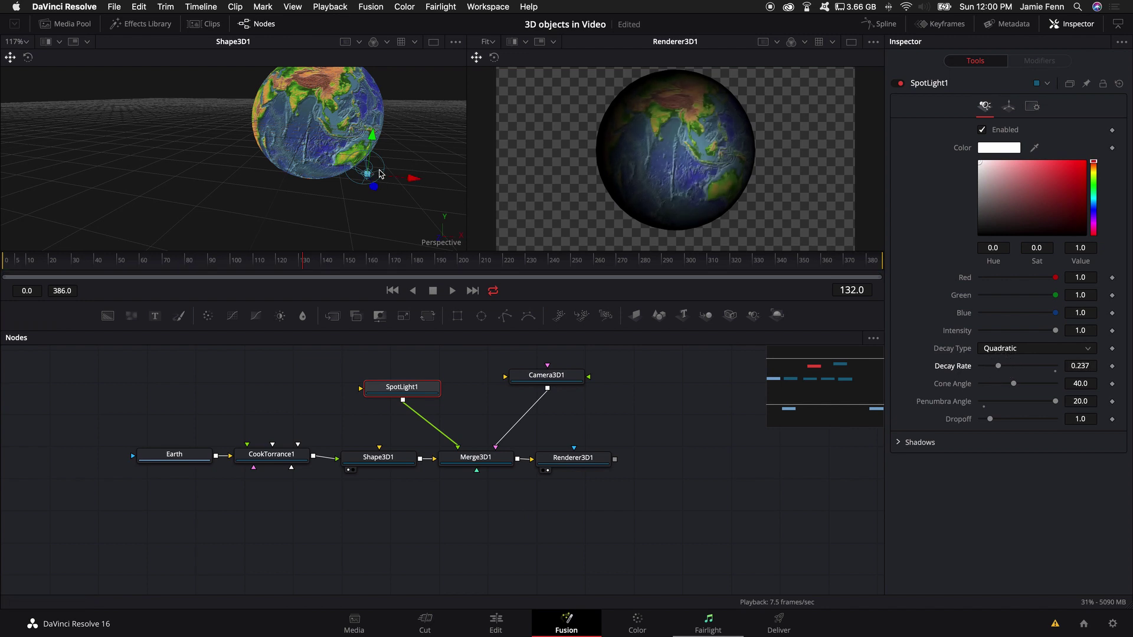
pyautogui.moveTo(573, 457)
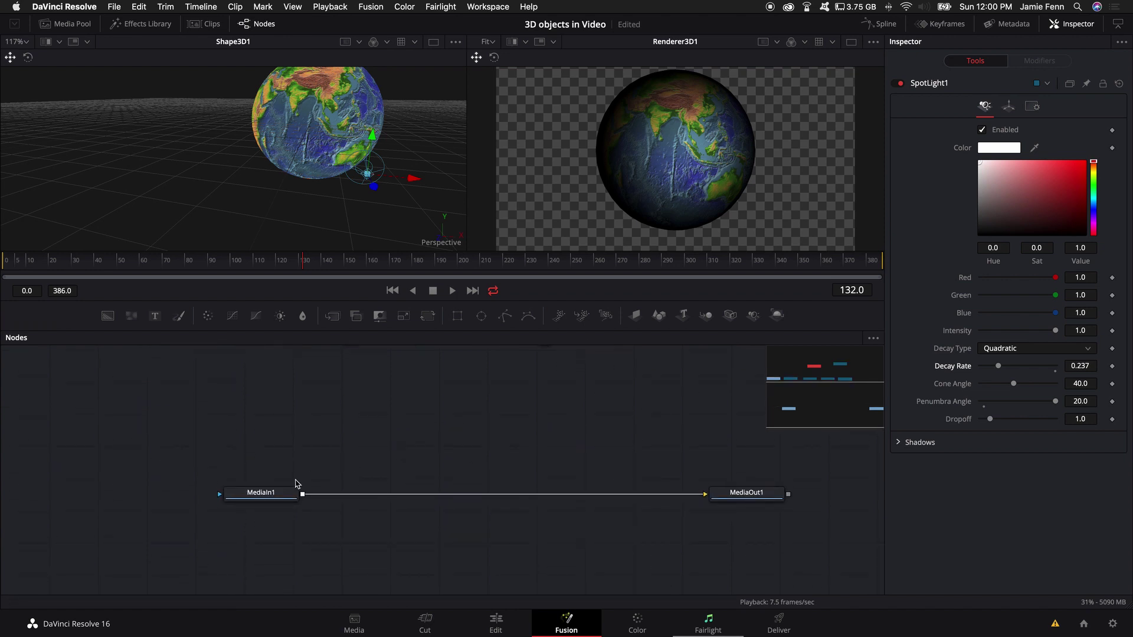
# View MediaIn1's desk footage in viewer 1 and tidy the MediaIn1 and MediaOut1 node positions.
pyautogui.click(287, 492)
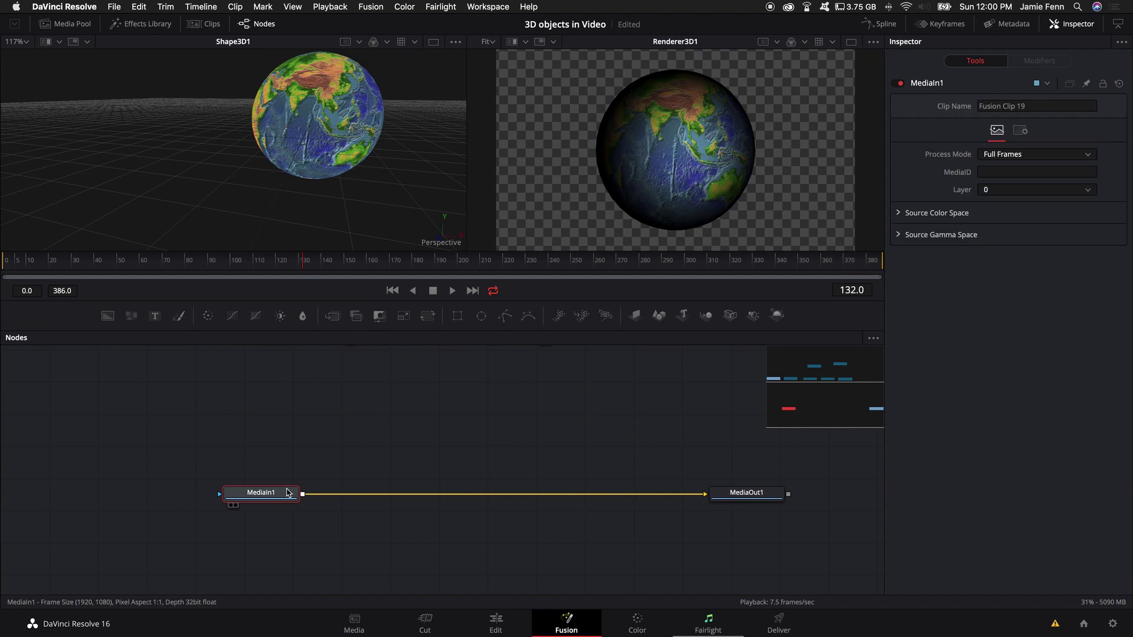
pyautogui.press('1')
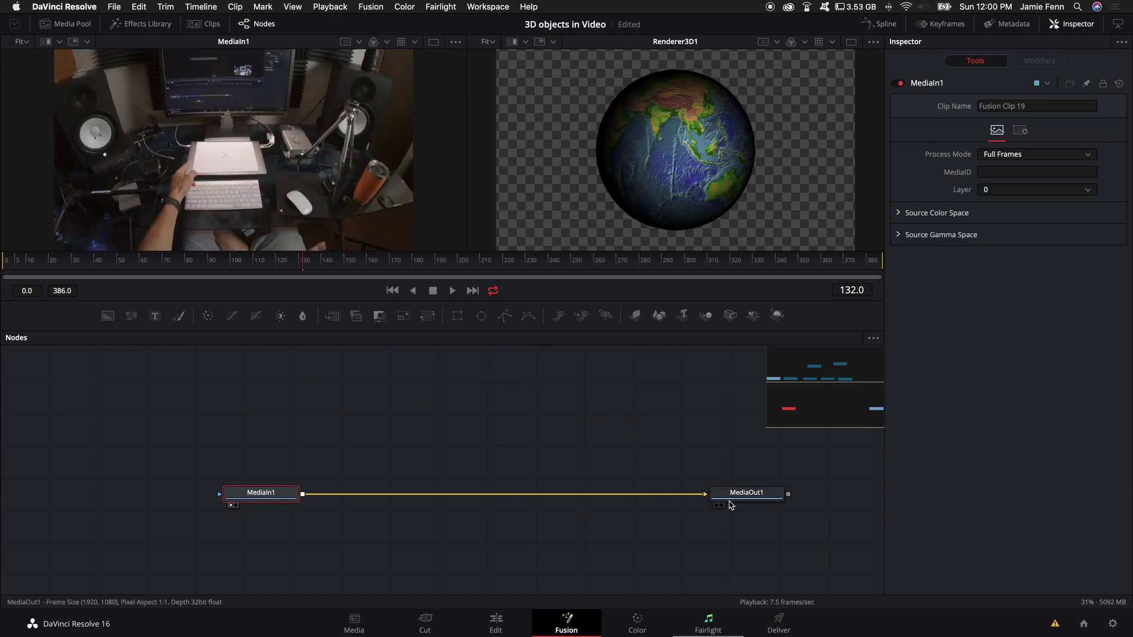
pyautogui.moveTo(740, 498)
pyautogui.mouseDown()
pyautogui.moveTo(633, 472)
pyautogui.moveTo(607, 493)
pyautogui.mouseUp()
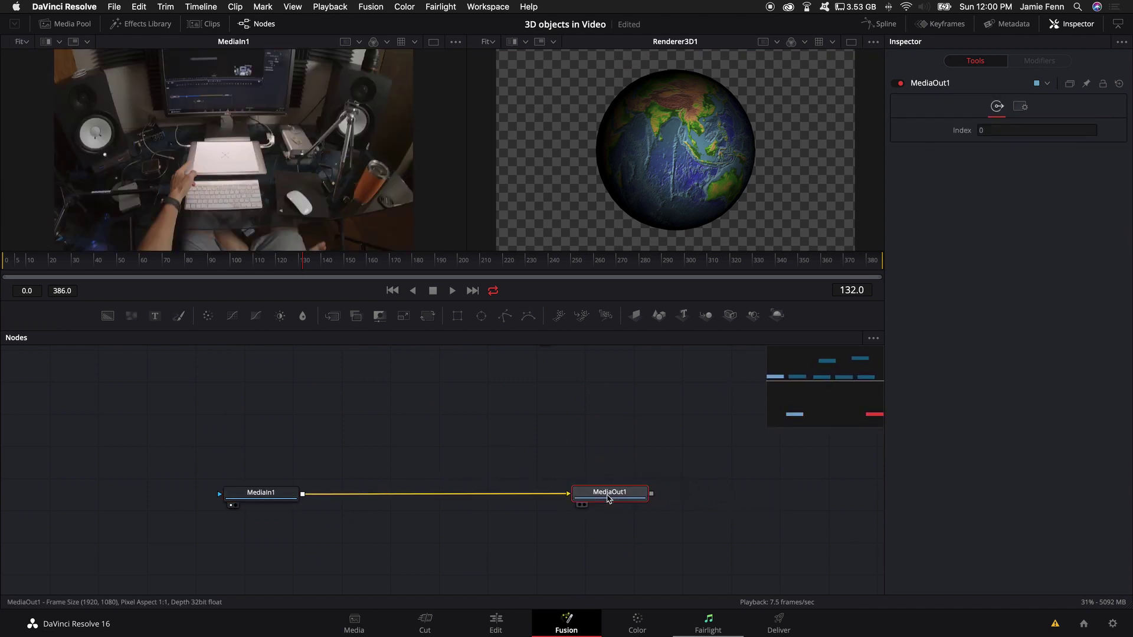
pyautogui.moveTo(290, 505); pyautogui.dragTo(264, 502)
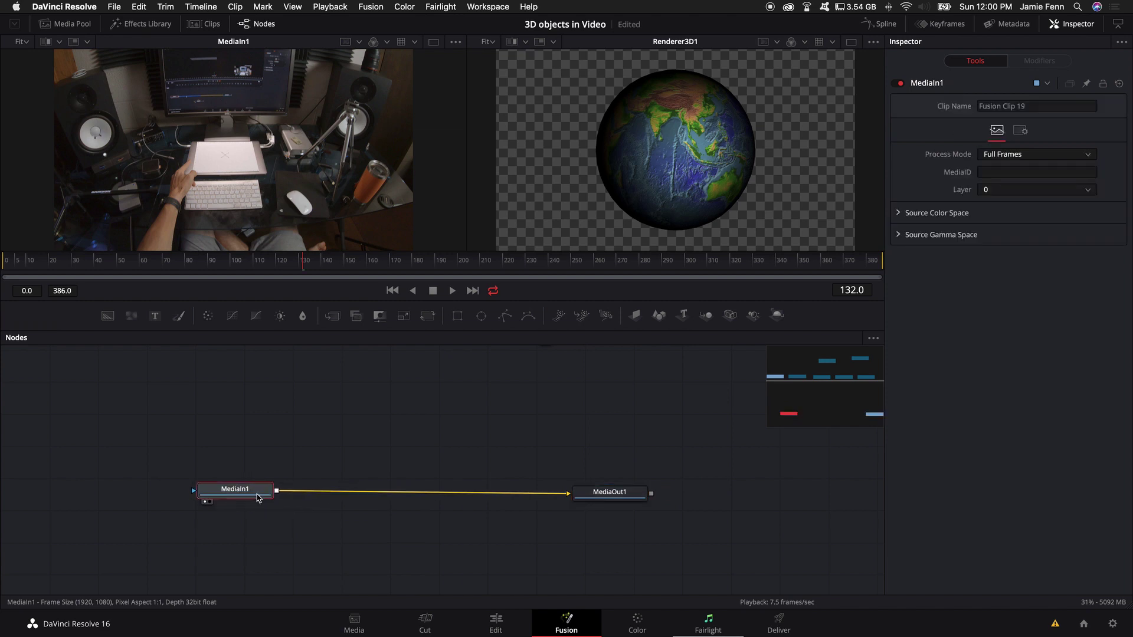
pyautogui.moveTo(235, 493)
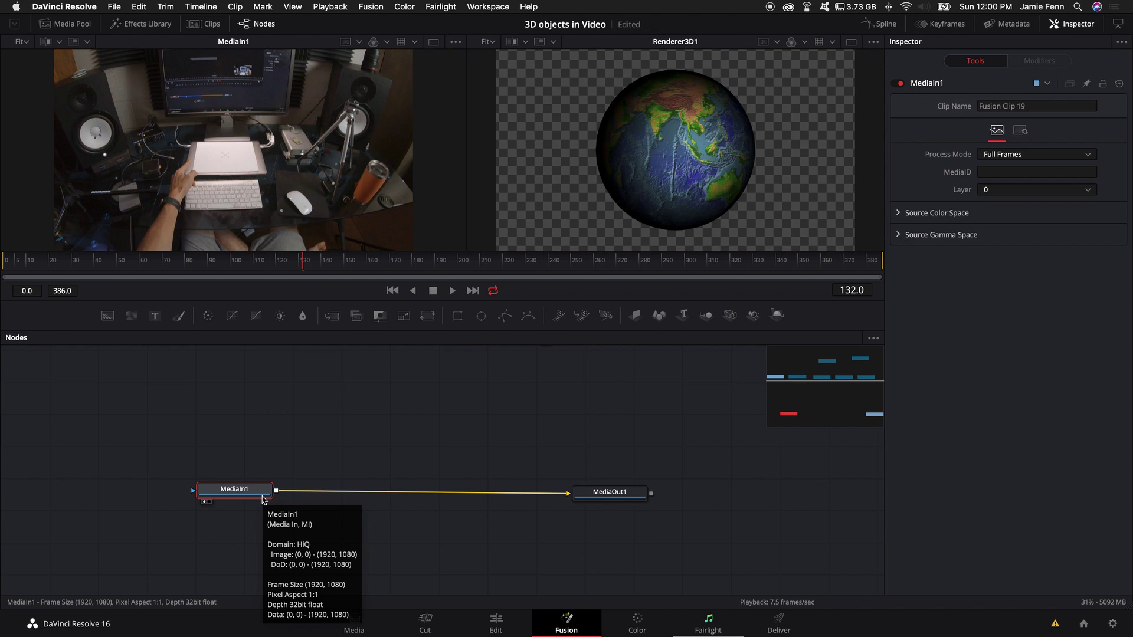
# Insert CameraTracker1 between MediaIn1 and MediaOut1 and view its output in viewer 2.
pyautogui.hotkey('shift', 'space')
pyautogui.write('cooktorr')
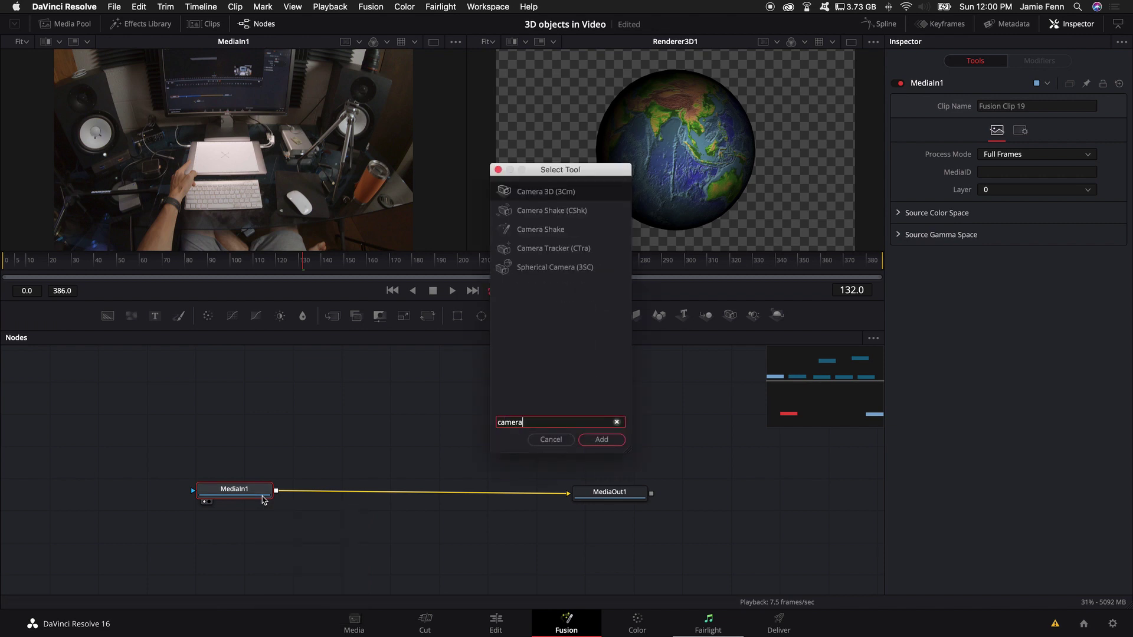
pyautogui.press('Down')
pyautogui.press('Down')
pyautogui.press('Escape')
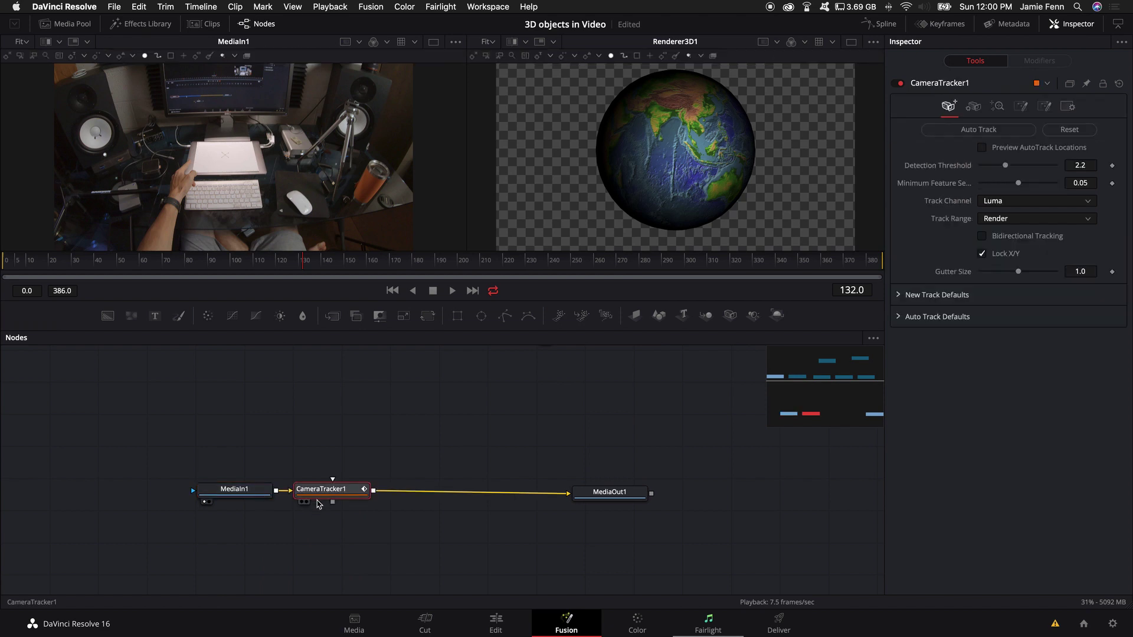
pyautogui.moveTo(322, 500); pyautogui.dragTo(366, 500)
pyautogui.press('2')
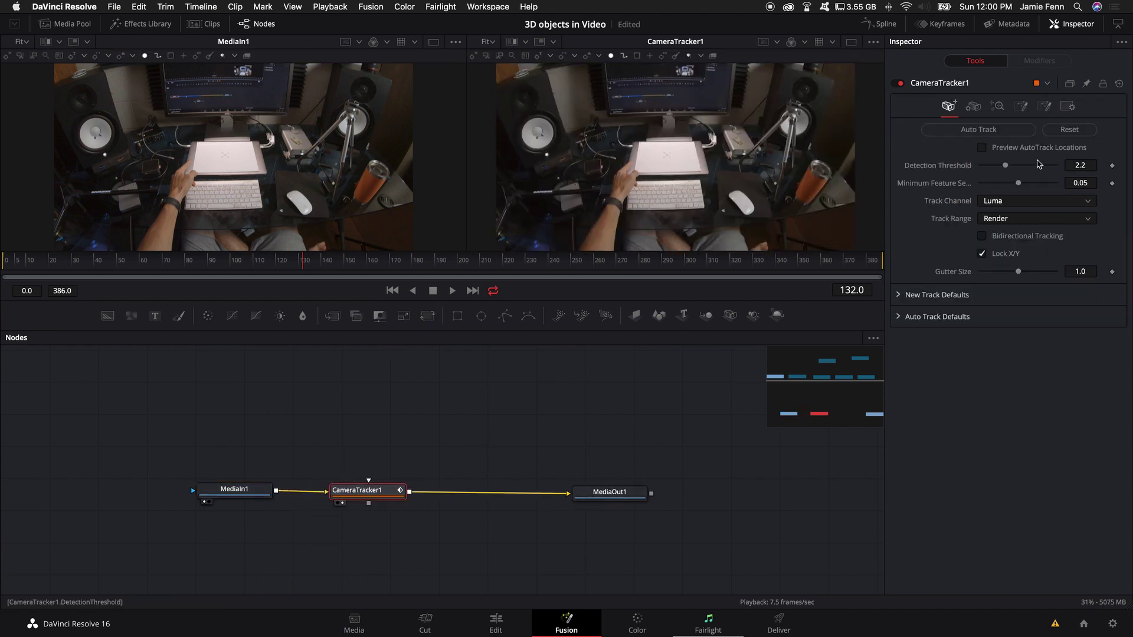
# Set detection threshold 2.707, lower feature separation, enable Bidirectional Tracking, and set gutter size 1.5.
pyautogui.click(983, 149)
pyautogui.moveTo(1006, 165); pyautogui.dragTo(1036, 167)
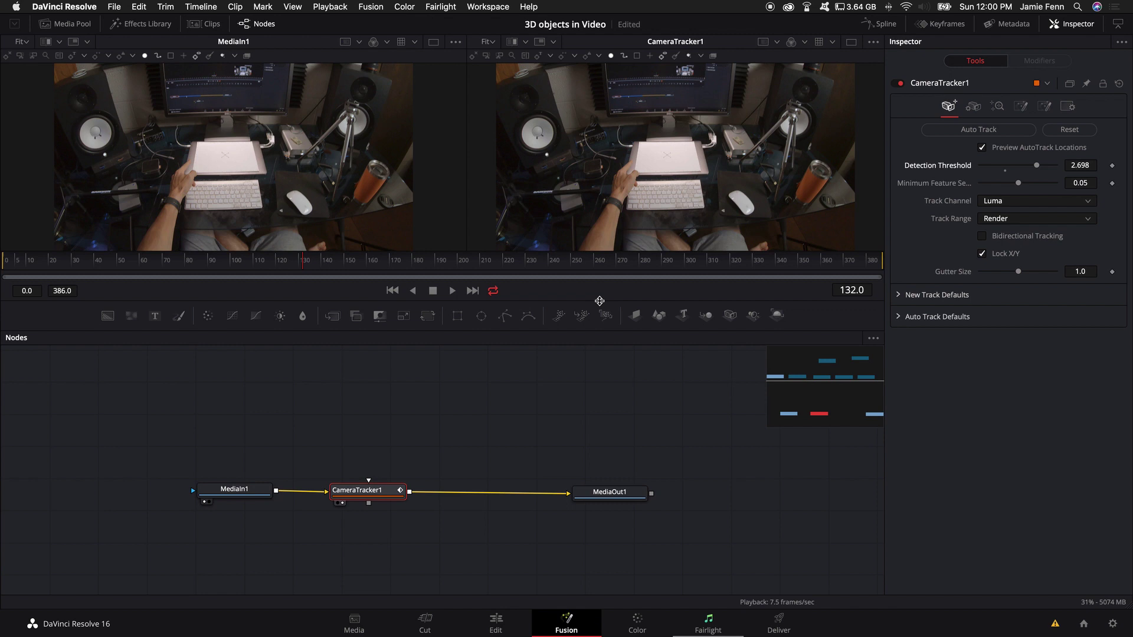
pyautogui.moveTo(599, 301); pyautogui.dragTo(588, 425)
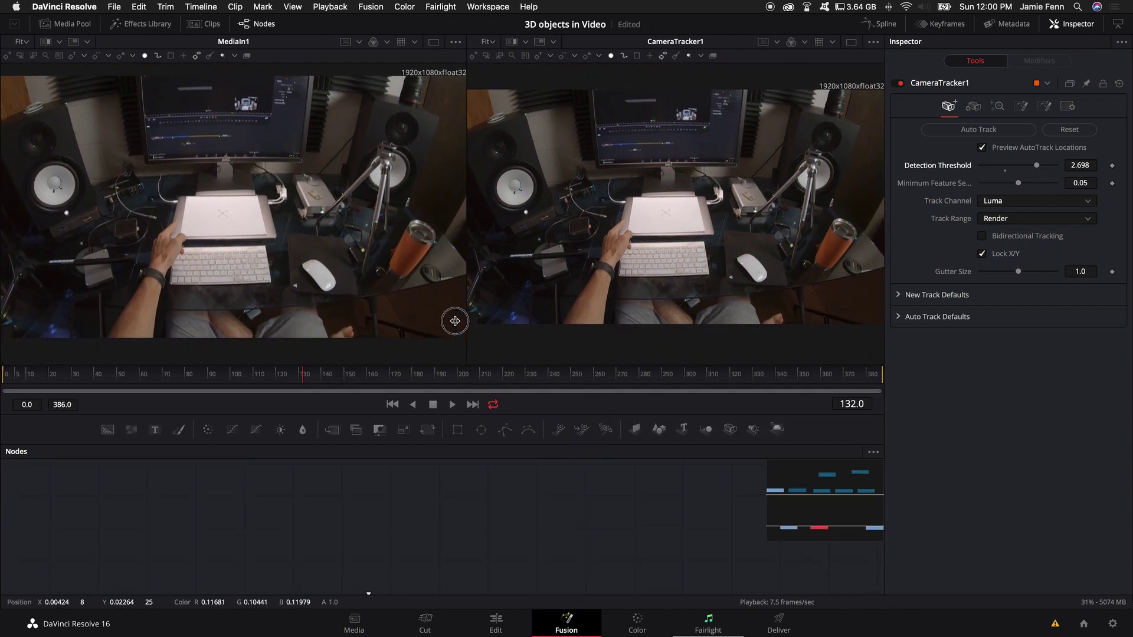
pyautogui.moveTo(456, 321); pyautogui.dragTo(217, 321)
pyautogui.scroll(-2, 498, 307)
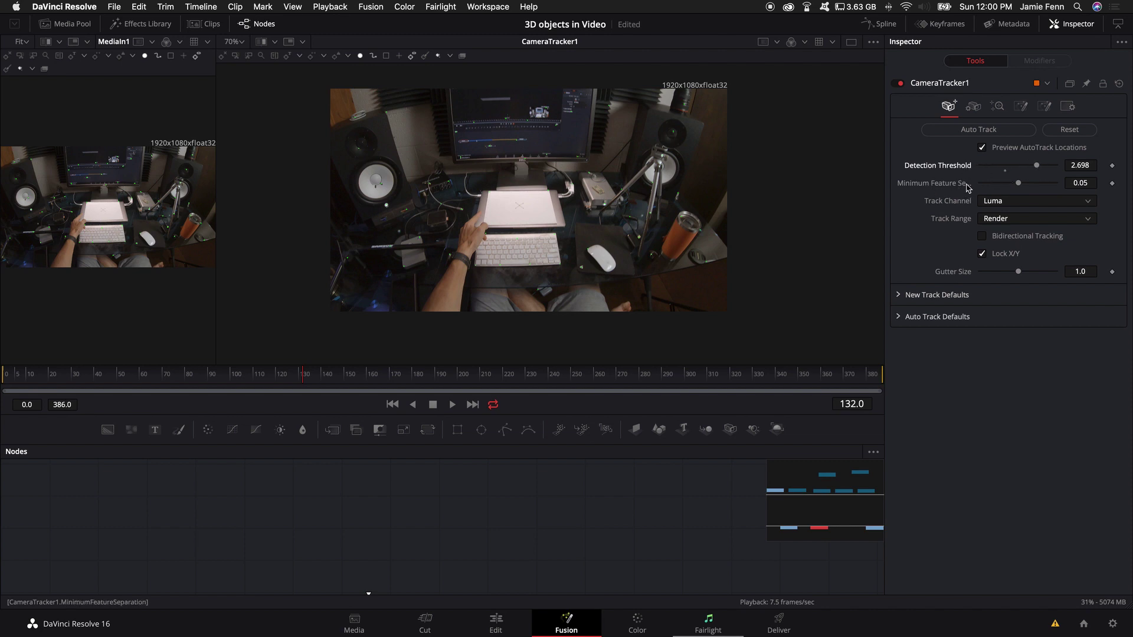
pyautogui.moveTo(1019, 184)
pyautogui.mouseDown()
pyautogui.moveTo(987, 183)
pyautogui.moveTo(1029, 171)
pyautogui.mouseUp()
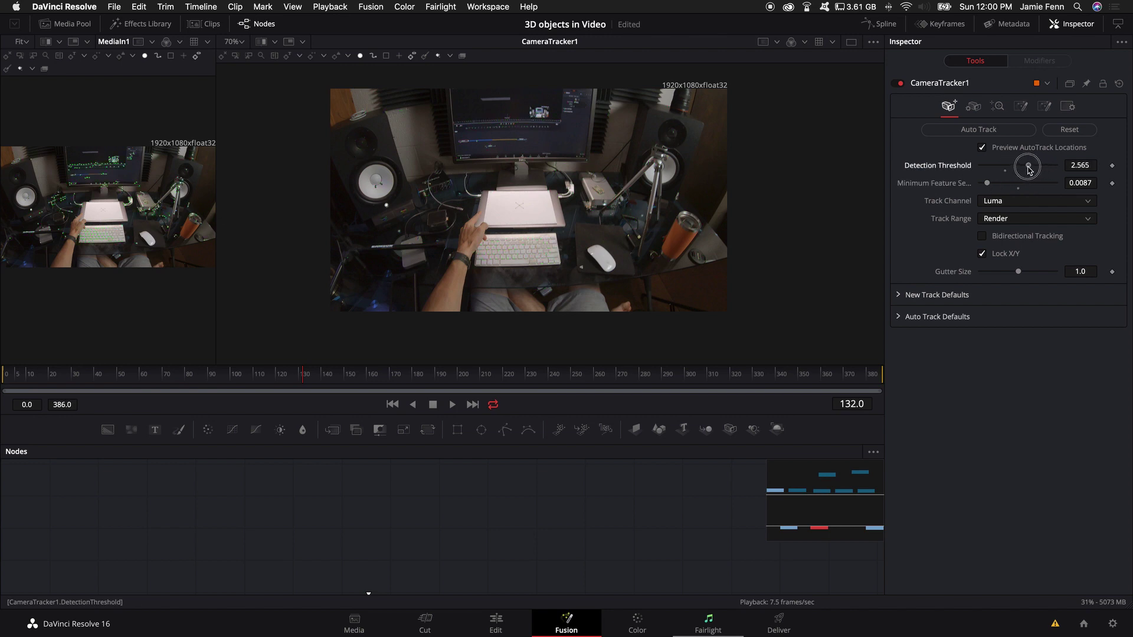
pyautogui.moveTo(1029, 171)
pyautogui.mouseDown()
pyautogui.moveTo(1040, 169)
pyautogui.moveTo(988, 187)
pyautogui.moveTo(1038, 165)
pyautogui.mouseUp()
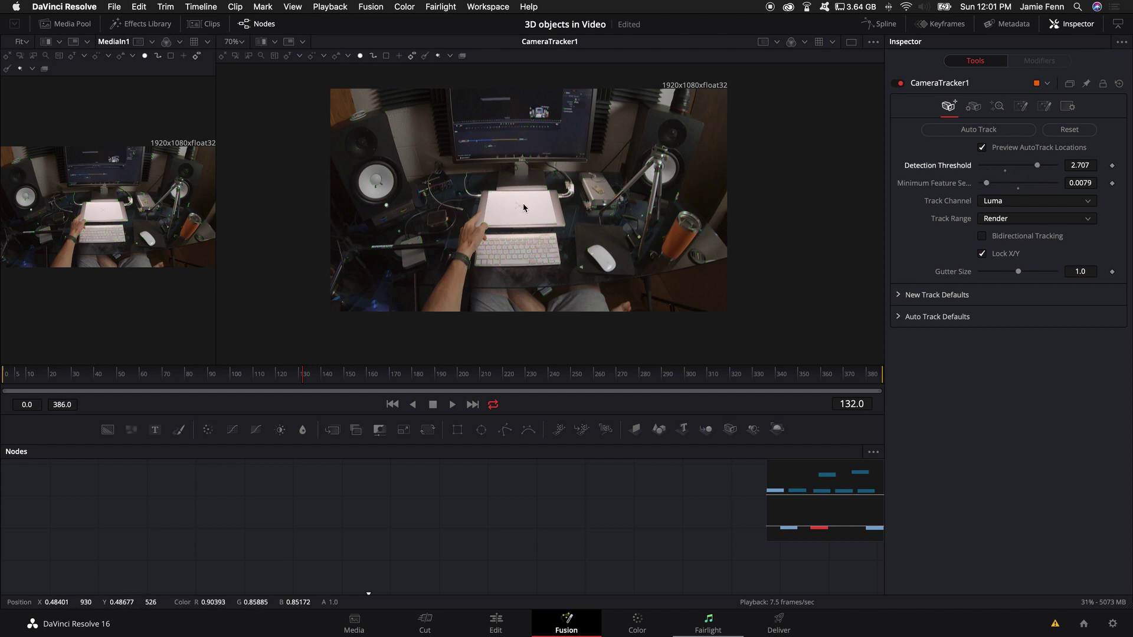
pyautogui.scroll(-1, 523, 212)
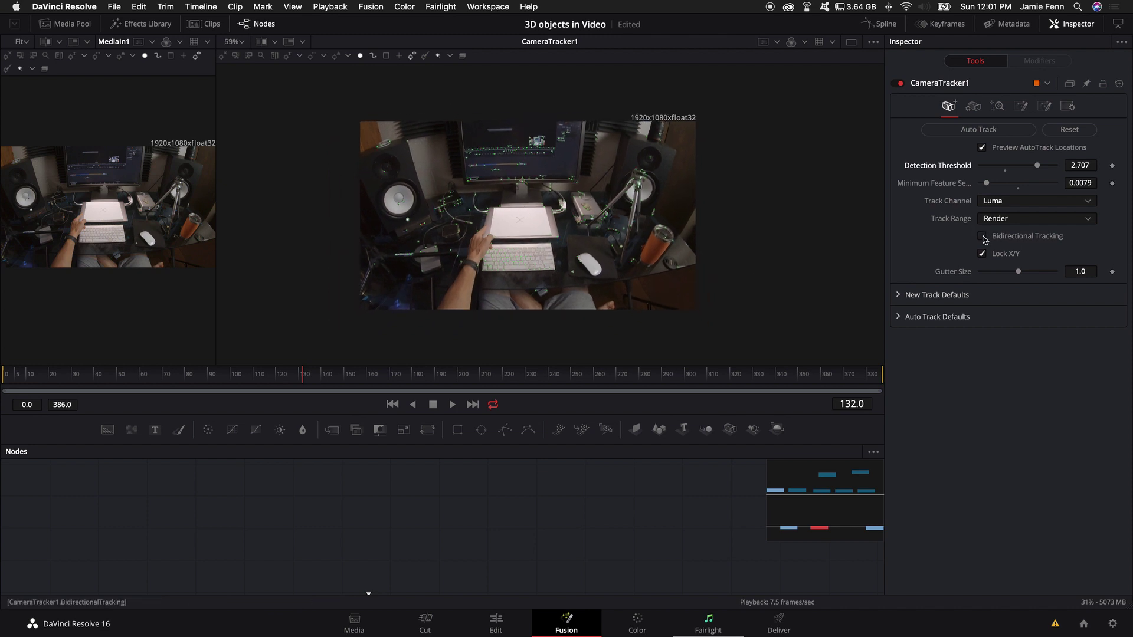
pyautogui.click(983, 236)
pyautogui.moveTo(1019, 272); pyautogui.dragTo(1056, 273)
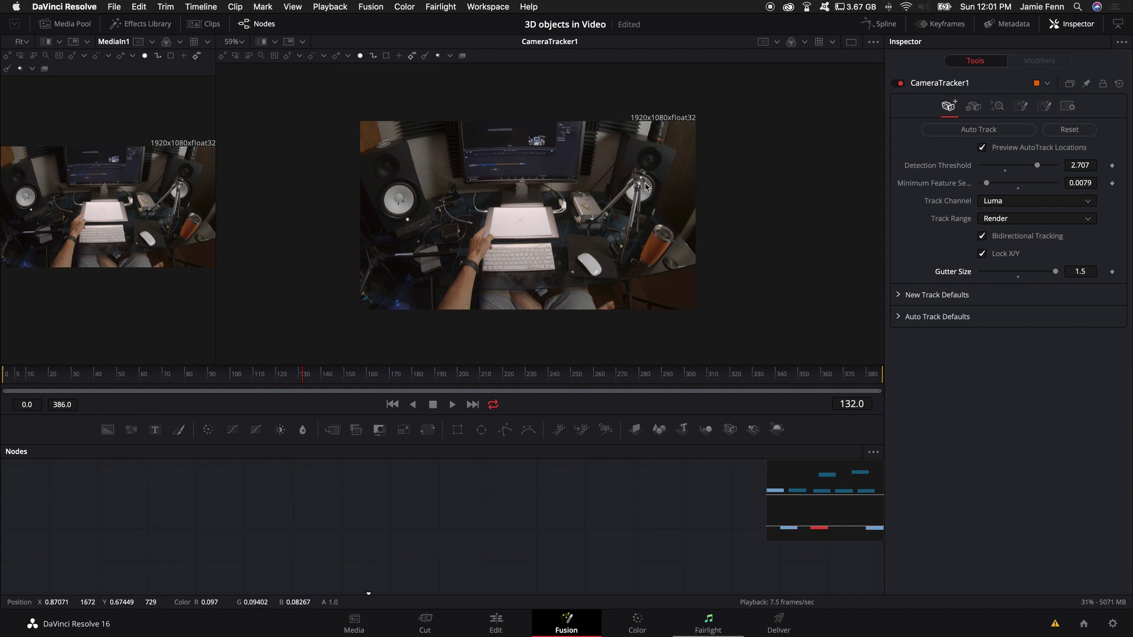
# Run Auto Track, then enter a 15 mm focal length in the Camera tab.
pyautogui.click(979, 130)
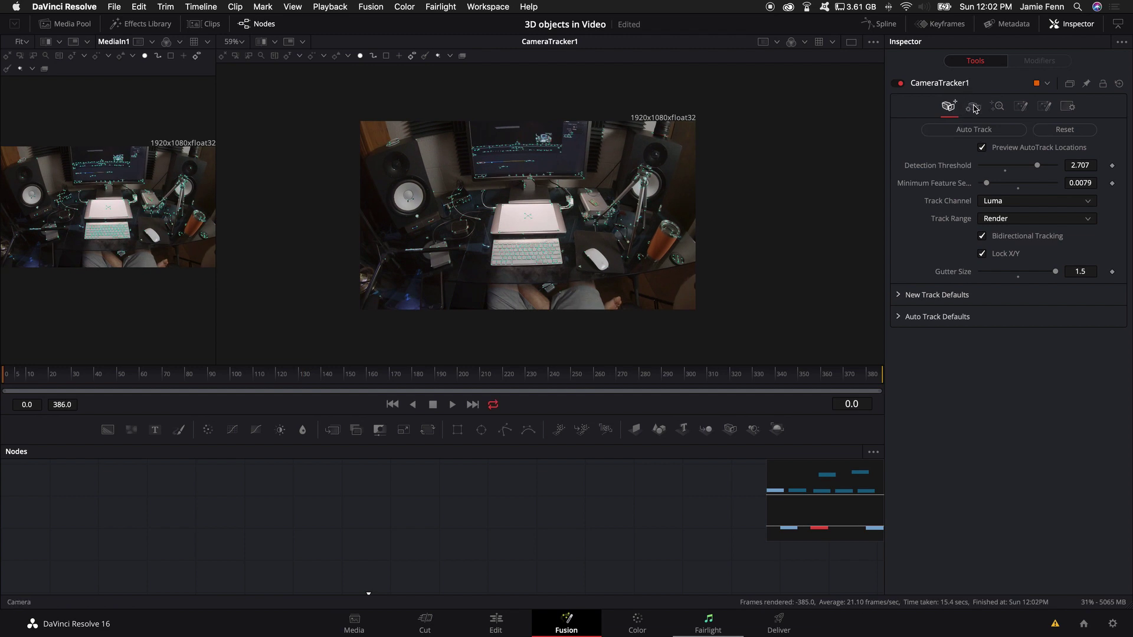
pyautogui.click(975, 107)
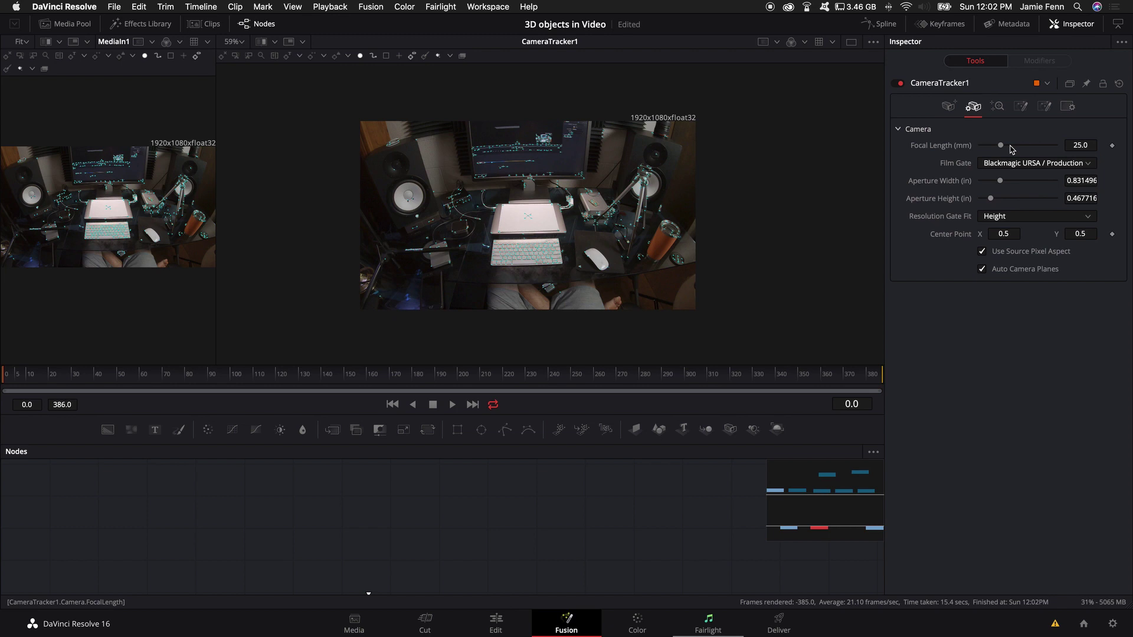
pyautogui.click(1084, 145)
pyautogui.write('15')
pyautogui.click(1082, 181)
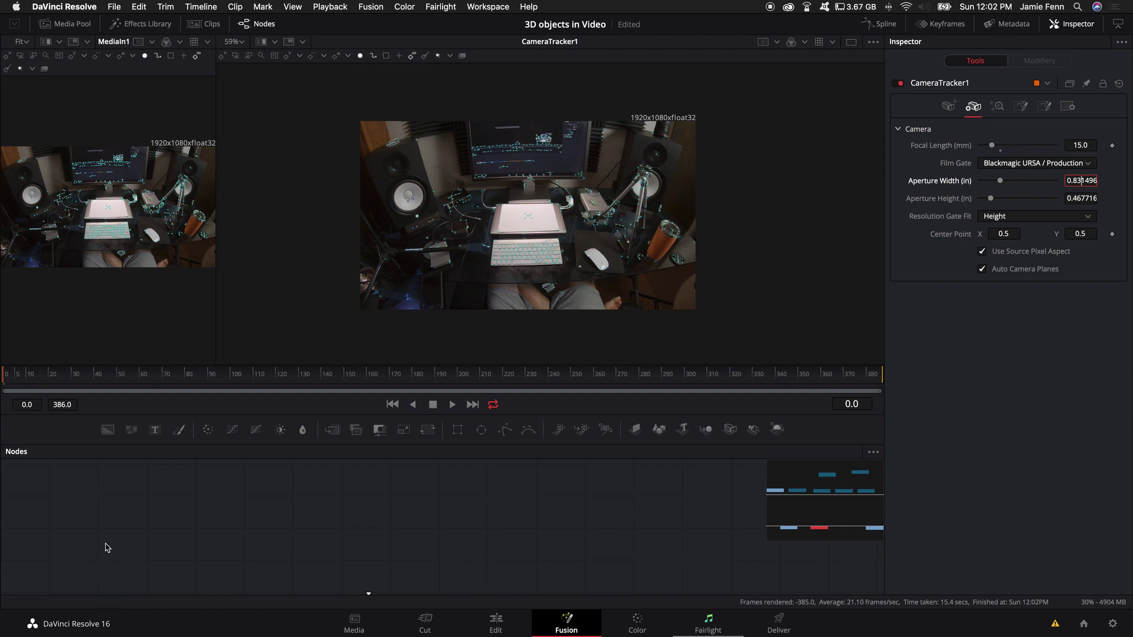
# Find the GoPro sensor size, 0.243 × 0.182 in, in Safari's VFX Camera Database, then return.
pyautogui.hotkey('ctrl', 'Up')
pyautogui.click(797, 221)
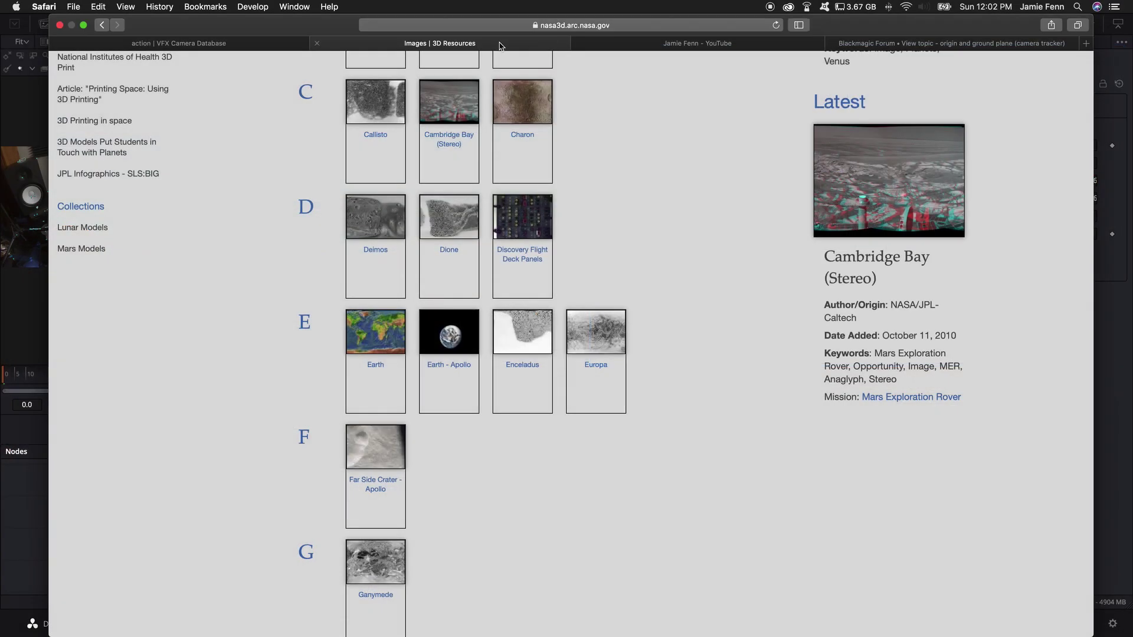
pyautogui.click(247, 45)
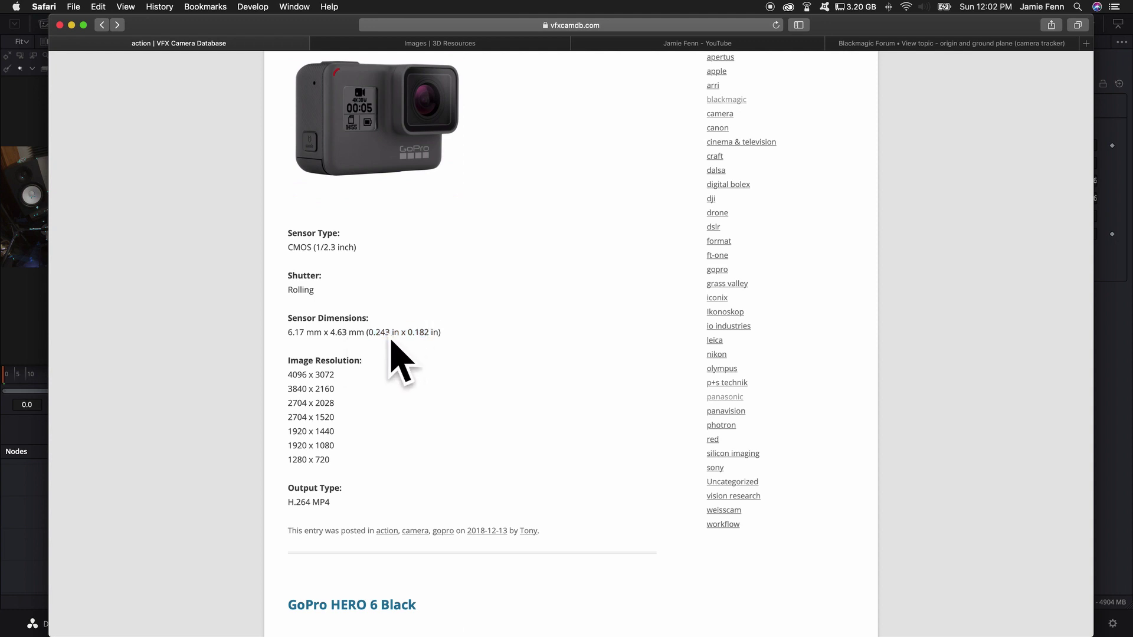
pyautogui.moveTo(367, 332); pyautogui.dragTo(439, 328)
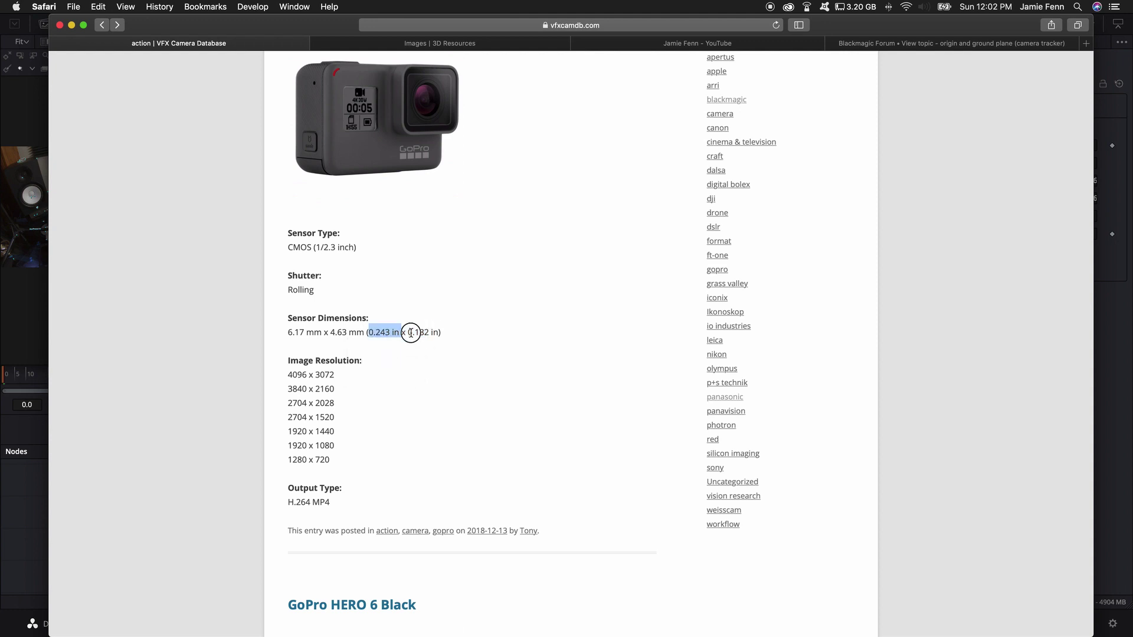
pyautogui.click(37, 520)
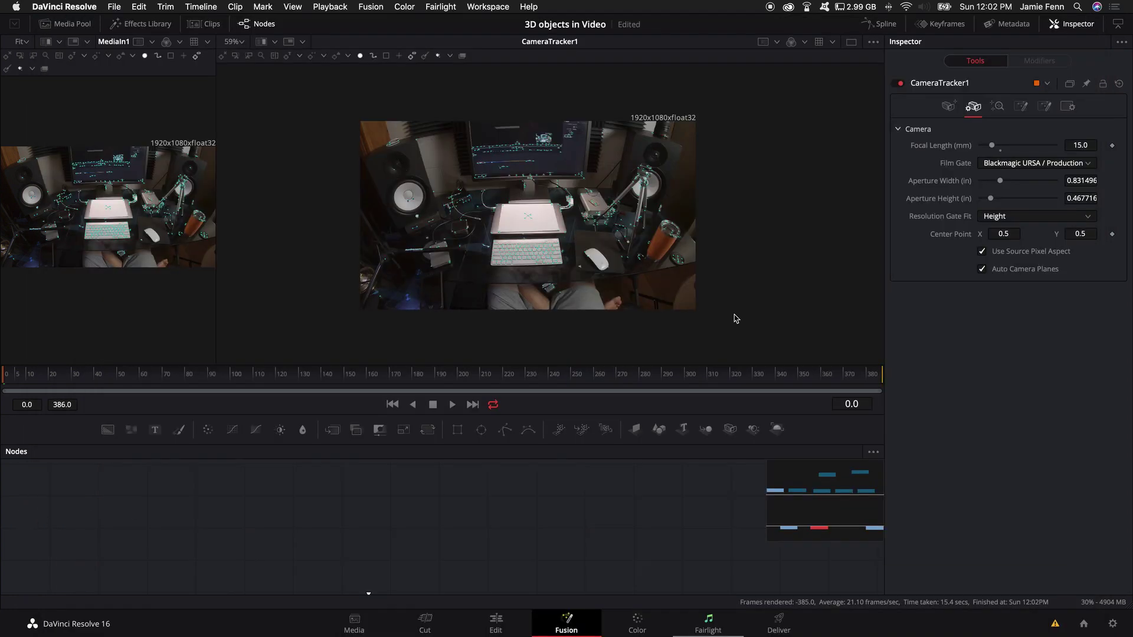
# Set aperture width 0.24321 and height 0.182 inches, then show the Solve settings.
pyautogui.hotkey('ctrl', 'z')
pyautogui.doubleClick(1085, 180)
pyautogui.write('29921')
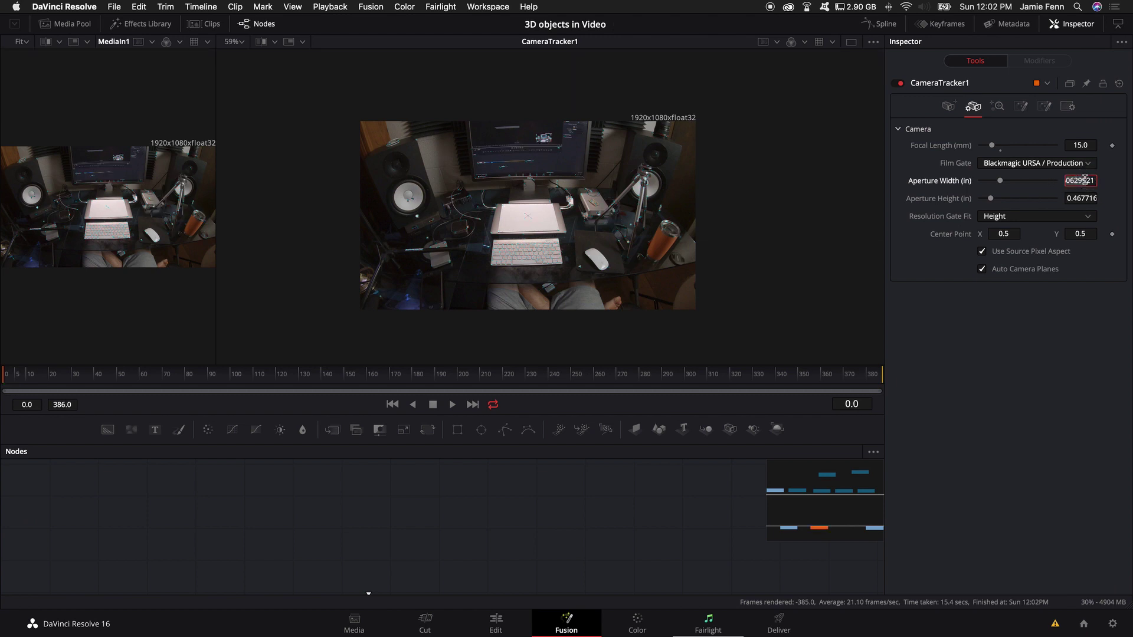
pyautogui.write('4321')
pyautogui.press('Tab')
pyautogui.write('5354331')
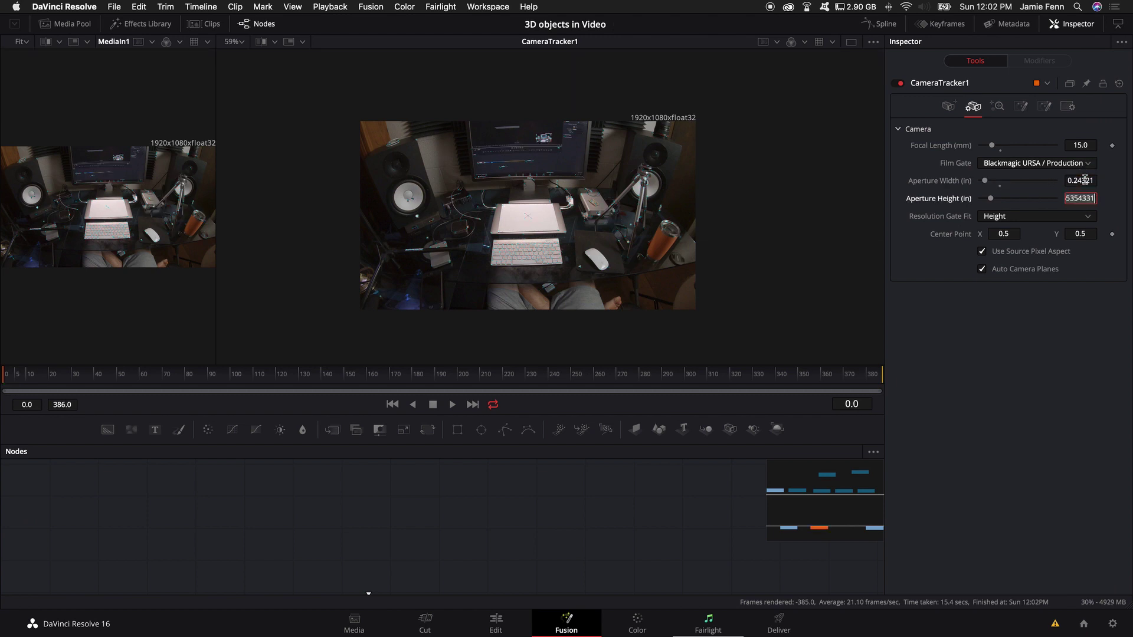
pyautogui.write('.182')
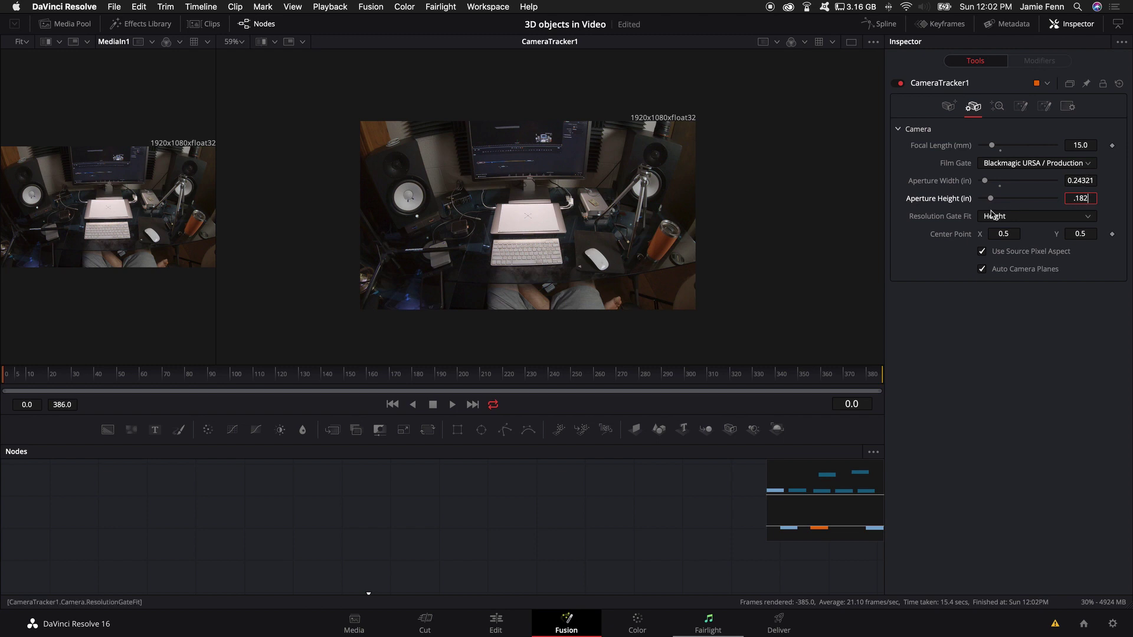
pyautogui.click(998, 106)
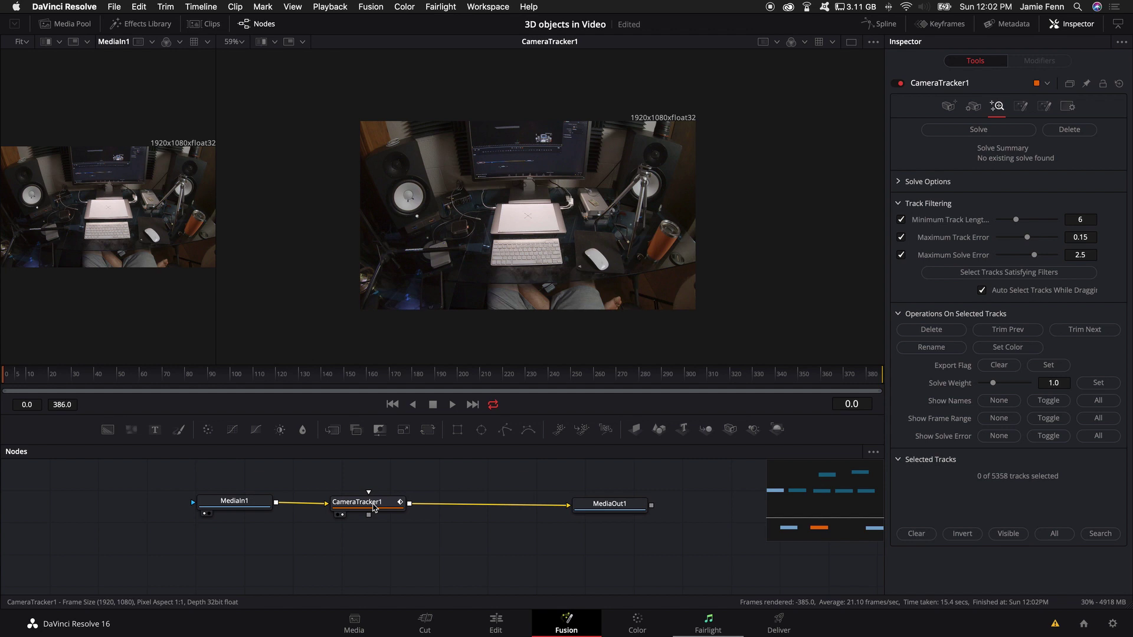
# Filter CameraTracker1's tracks to minimum length 15 and maximum track error 0.093.
pyautogui.click(374, 508)
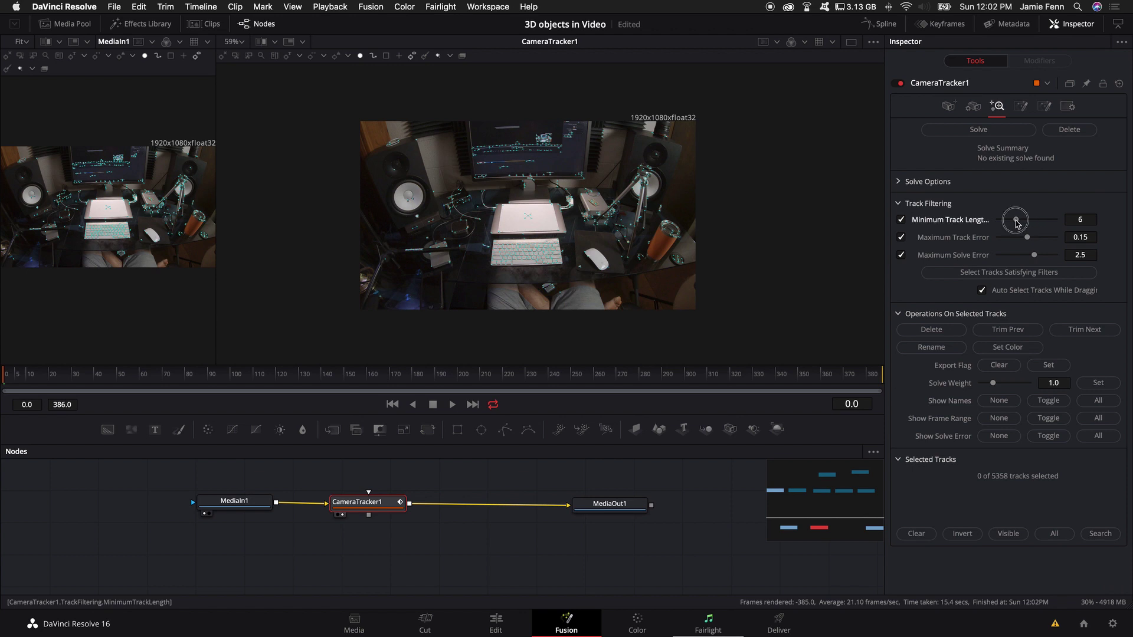
pyautogui.moveTo(1016, 220); pyautogui.dragTo(1077, 224)
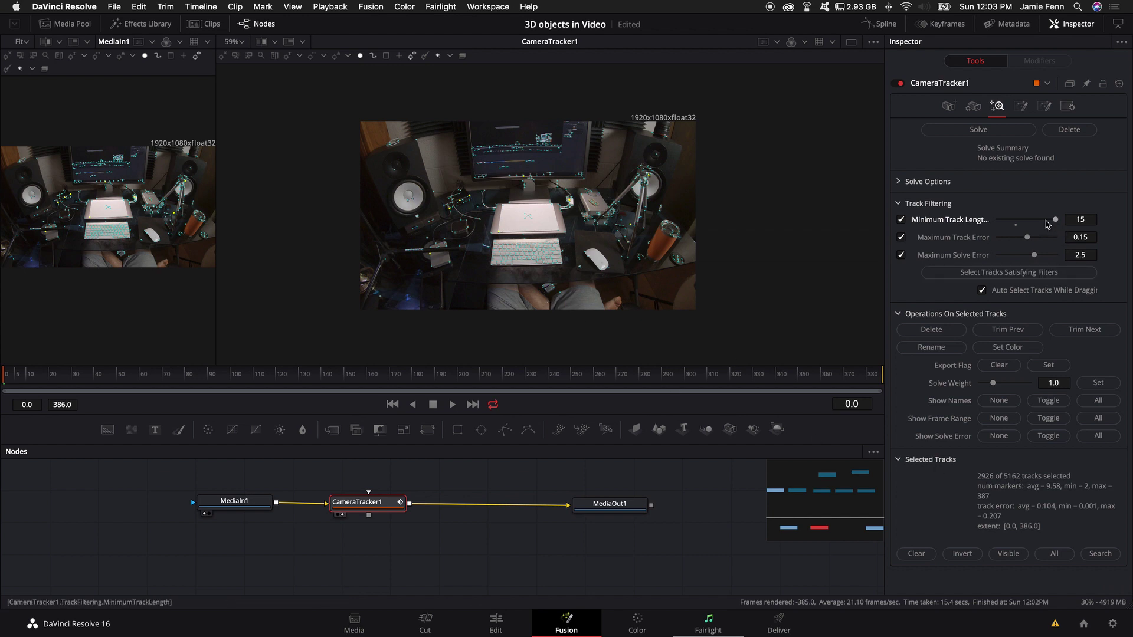
pyautogui.scroll(5, 515, 187)
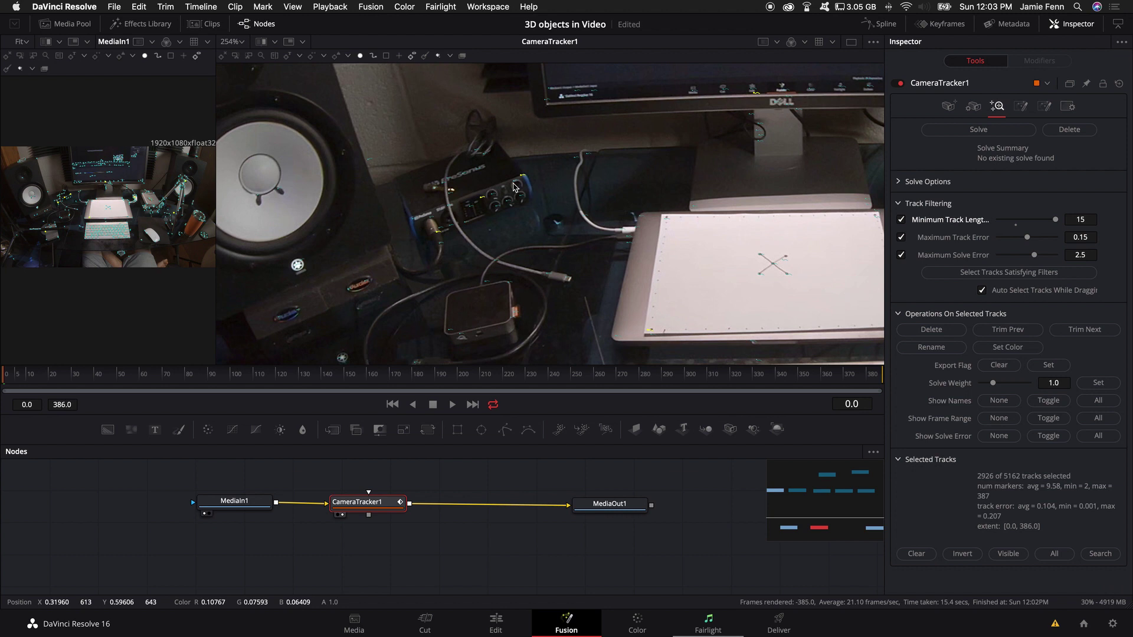
pyautogui.scroll(-6, 532, 203)
pyautogui.scroll(2, 582, 237)
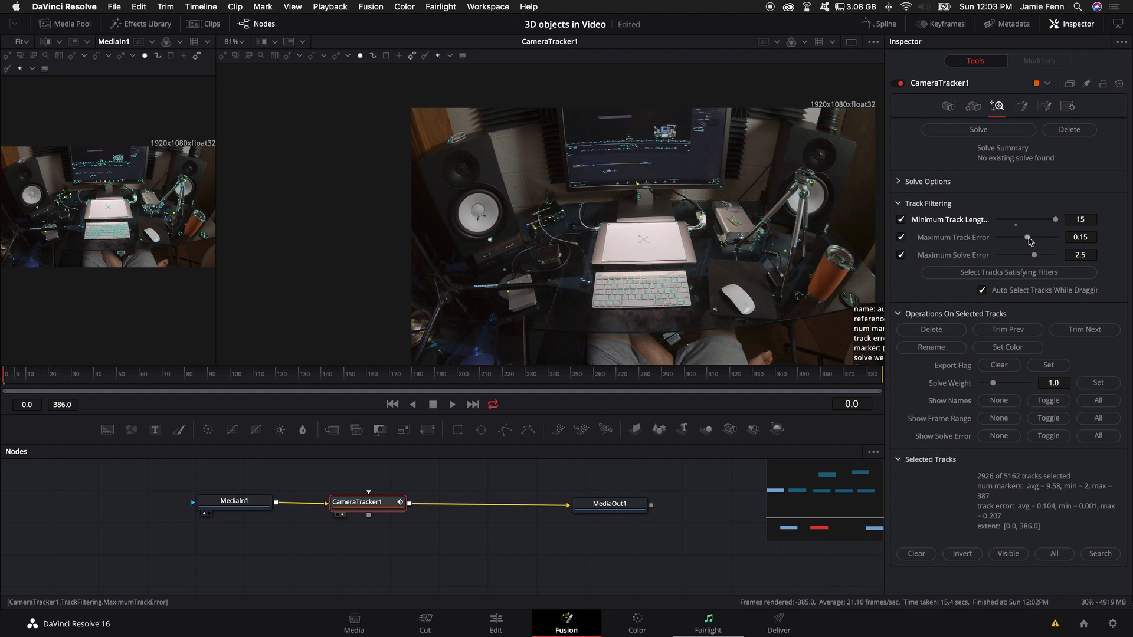
pyautogui.moveTo(1030, 242); pyautogui.dragTo(1024, 242)
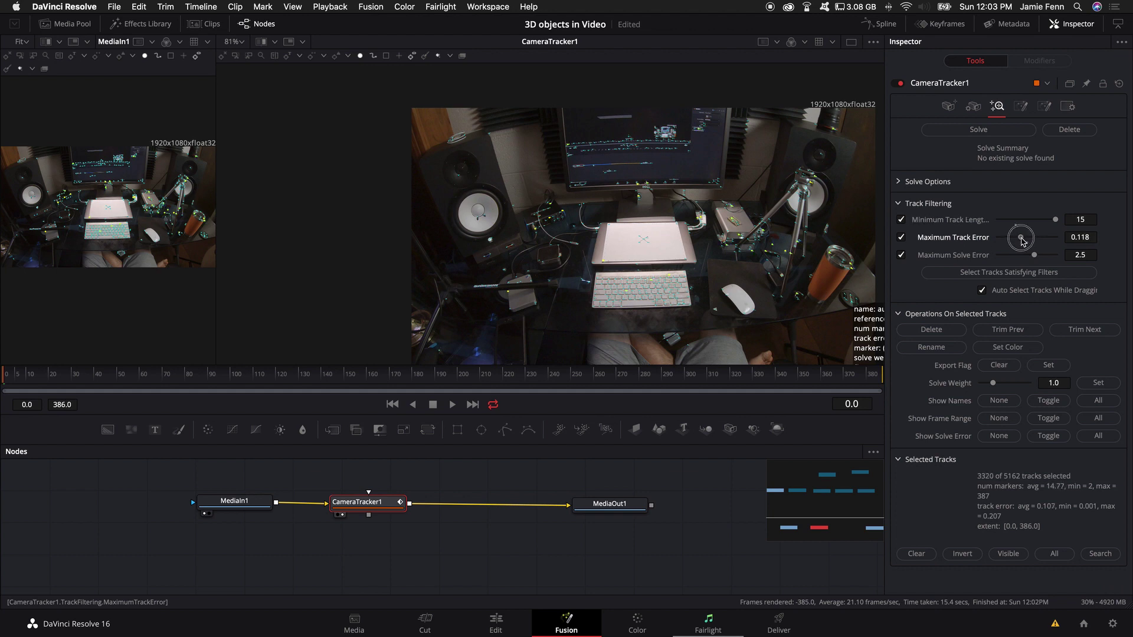
pyautogui.moveTo(1024, 242); pyautogui.dragTo(1018, 241)
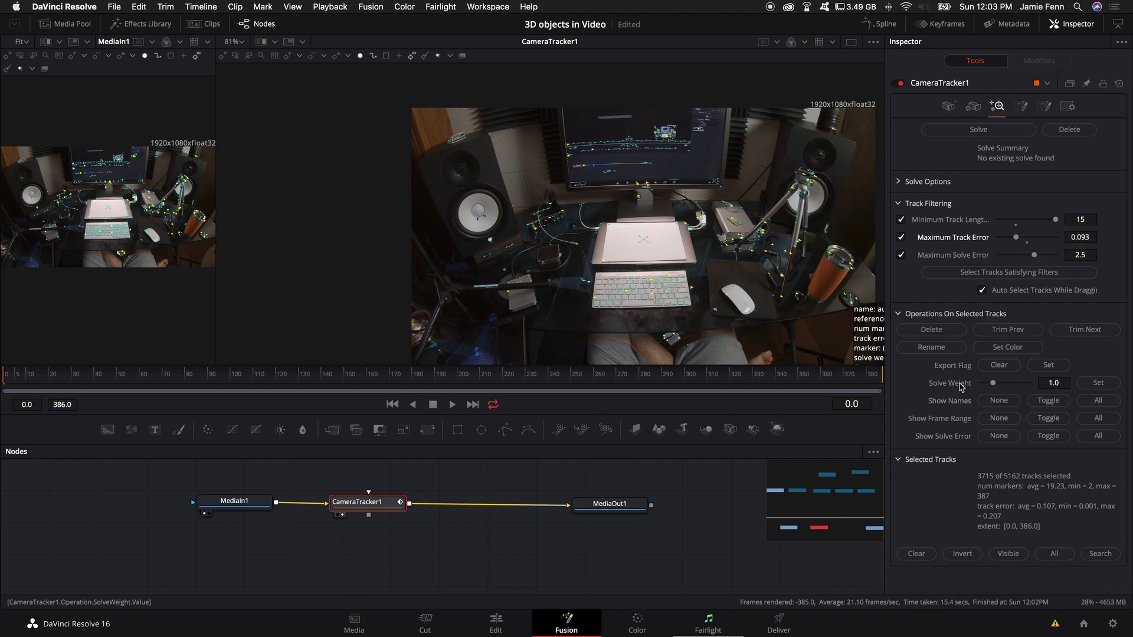
# Zero the selected tracks' solve weight and delete them, leaving 1447 tracks.
pyautogui.moveTo(990, 383); pyautogui.dragTo(915, 390)
pyautogui.click(1097, 384)
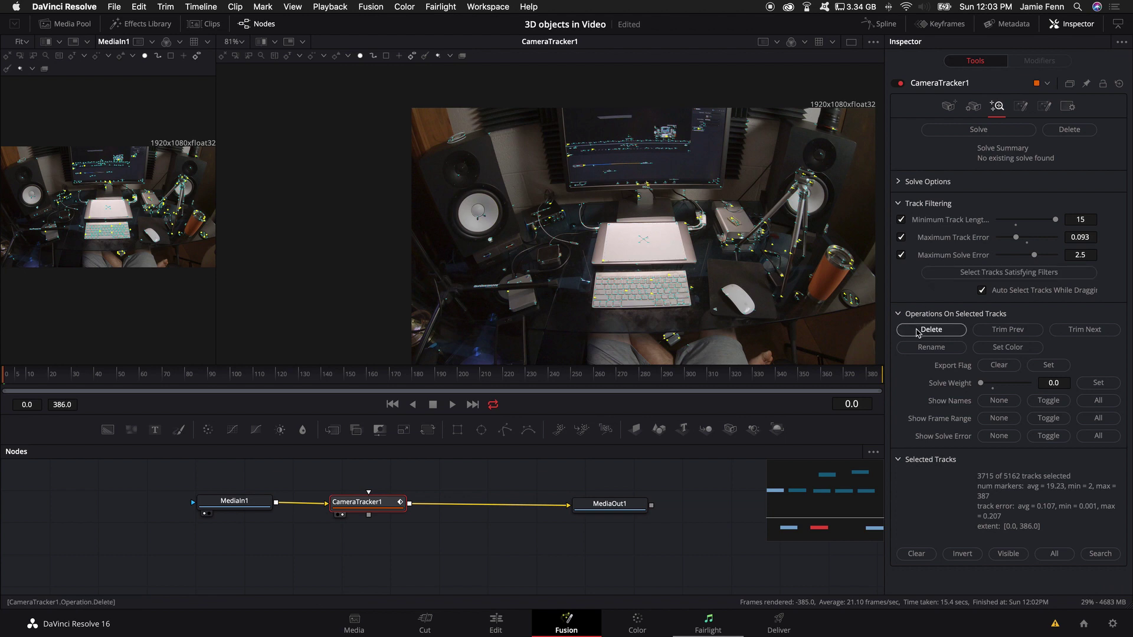
pyautogui.click(917, 334)
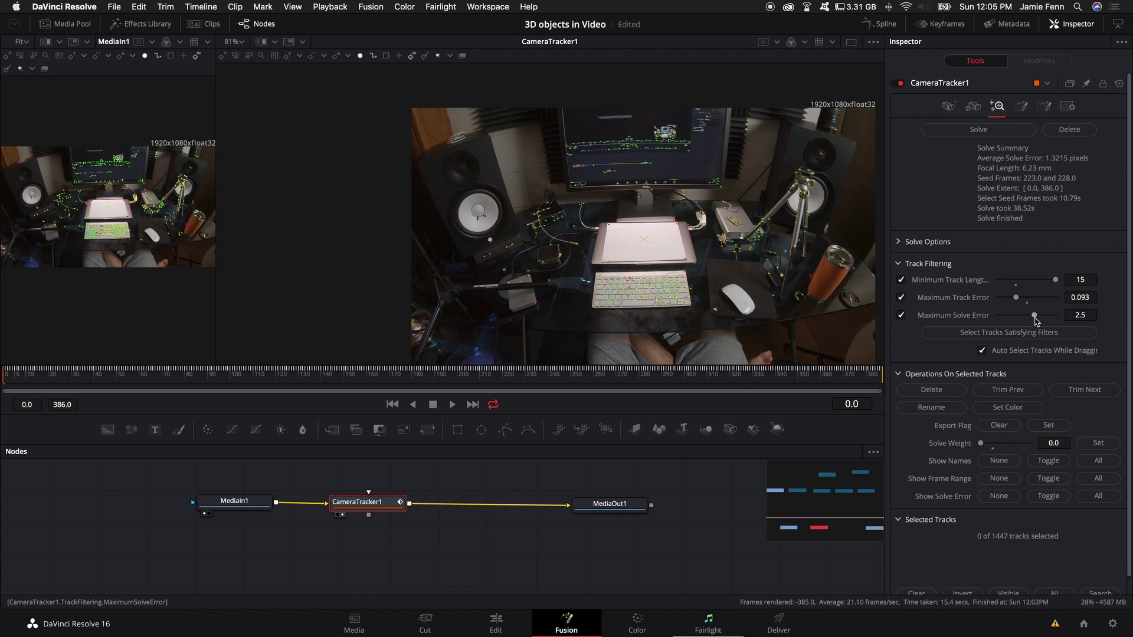
# Select high-solve-error tracks, delete them to leave 1201, and re-solve the camera.
pyautogui.moveTo(1035, 316); pyautogui.dragTo(1023, 322)
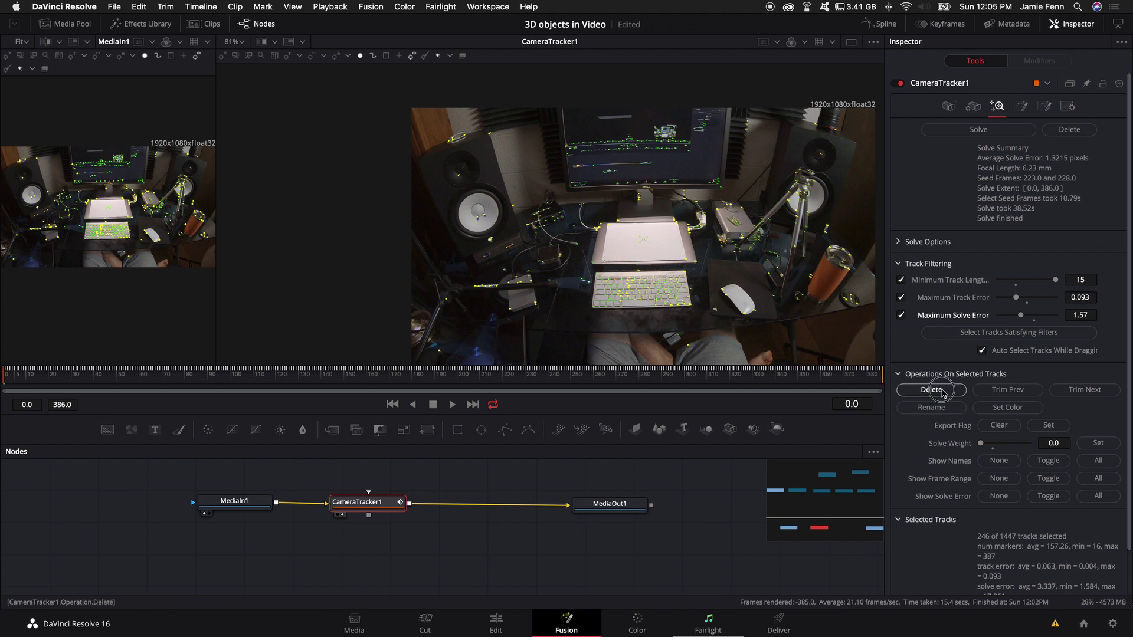
pyautogui.click(945, 393)
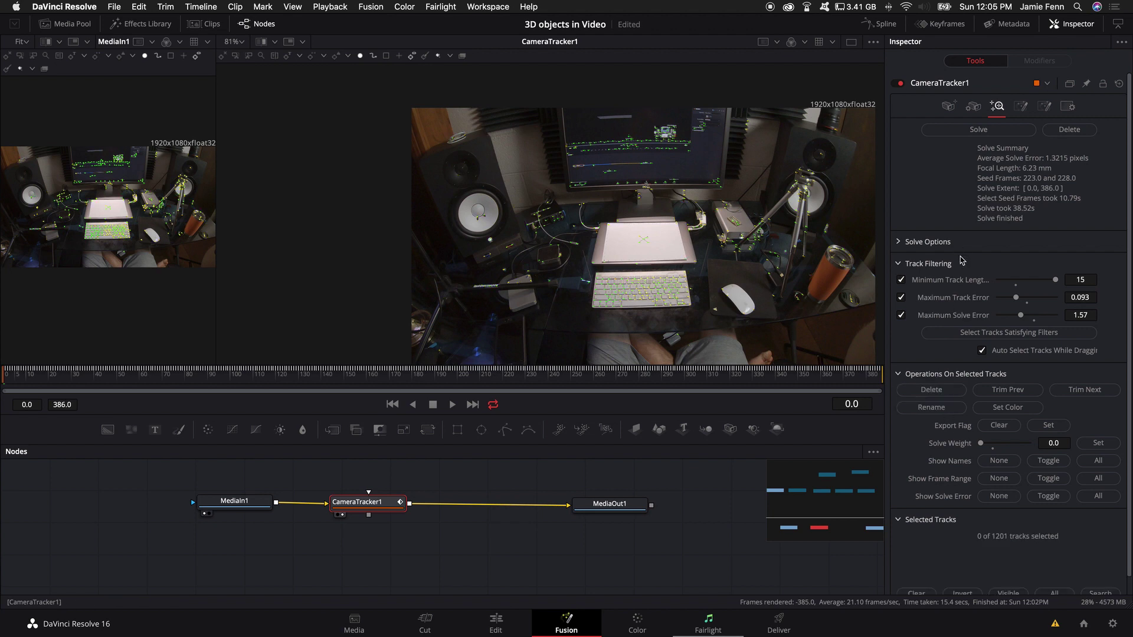
pyautogui.click(979, 131)
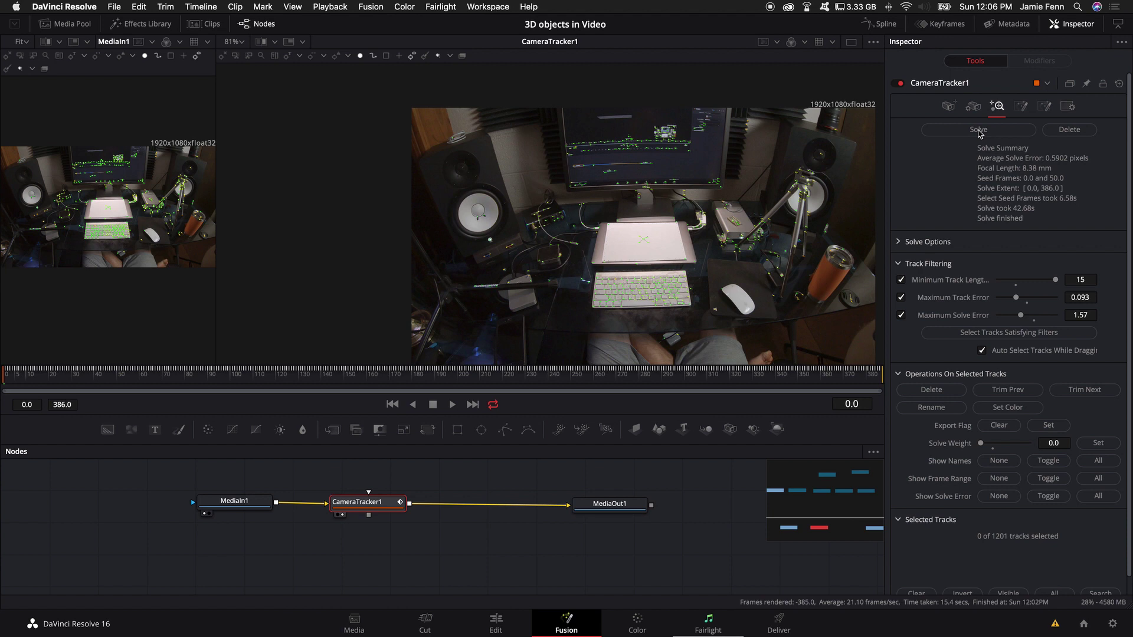
# Set 3D Scene Transform to Unaligned and show the ground plane in bright magenta.
pyautogui.click(1021, 106)
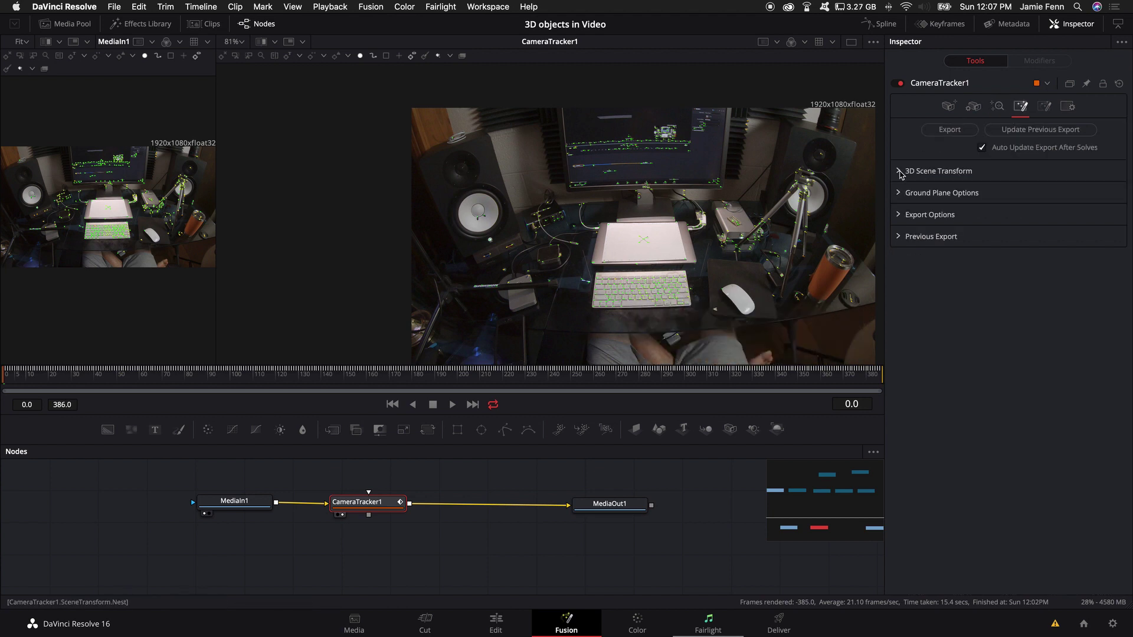
pyautogui.click(900, 172)
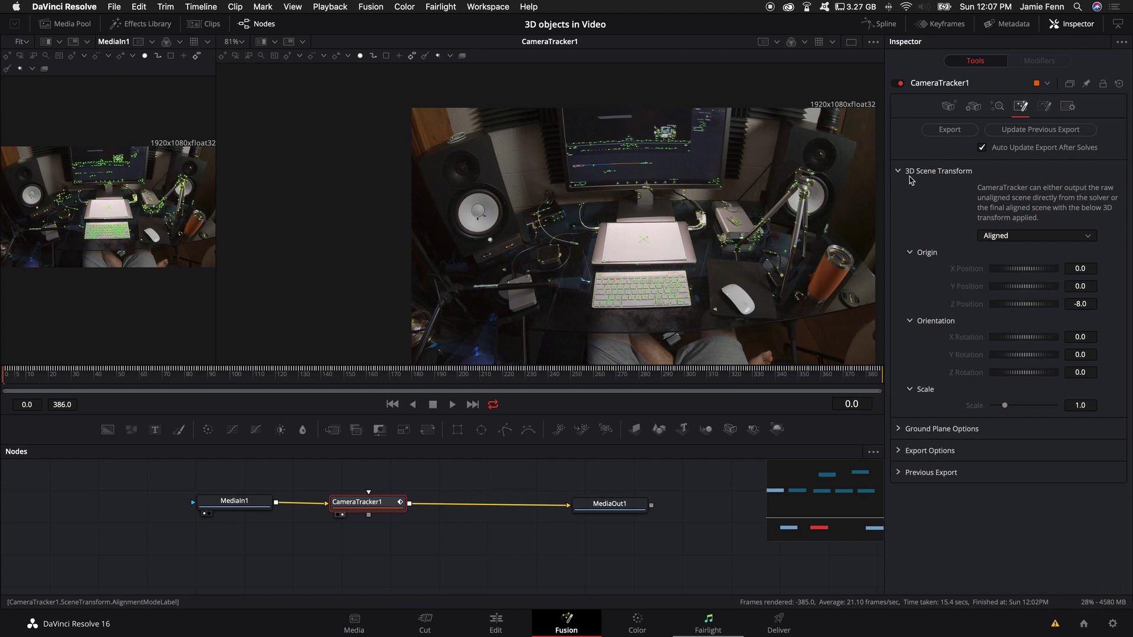
pyautogui.click(986, 236)
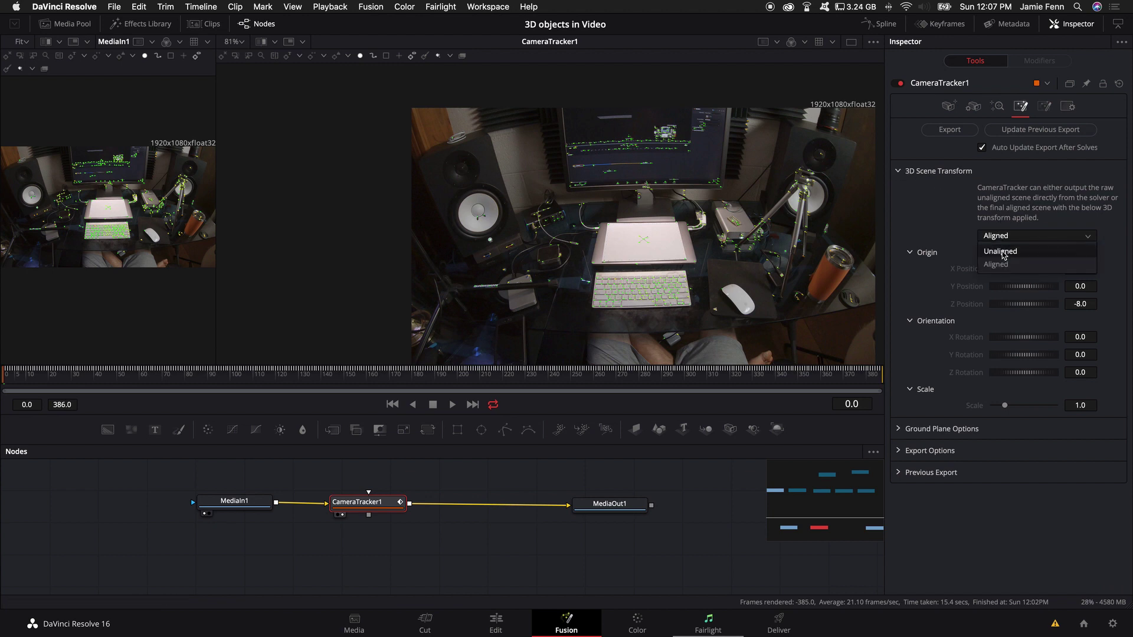
pyautogui.click(1001, 252)
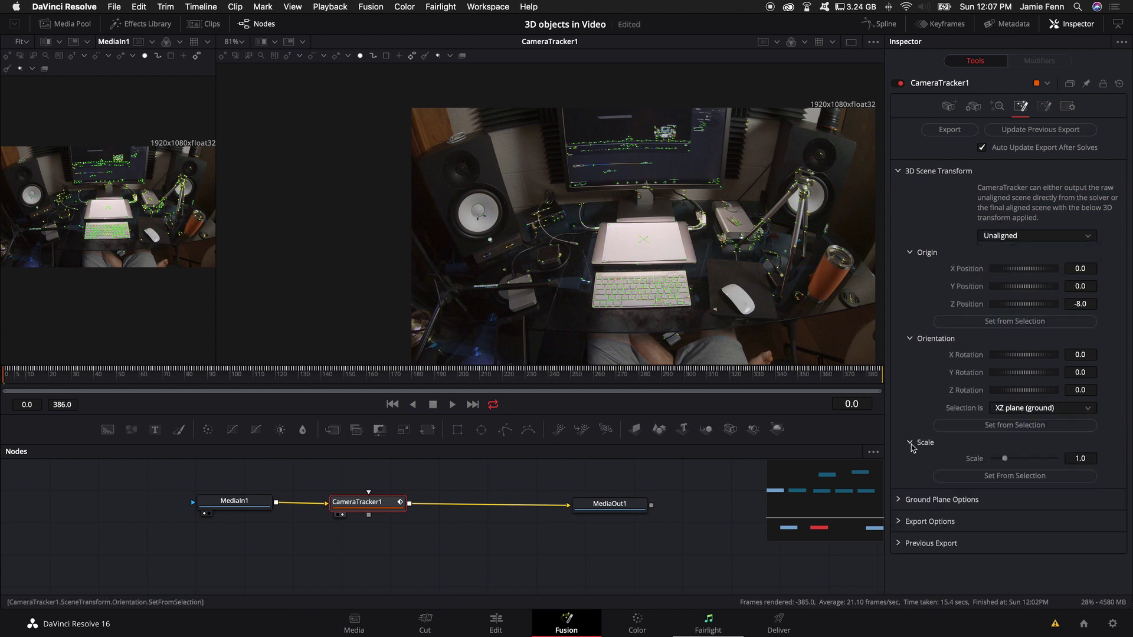
pyautogui.click(899, 500)
pyautogui.scroll(-3, 988, 399)
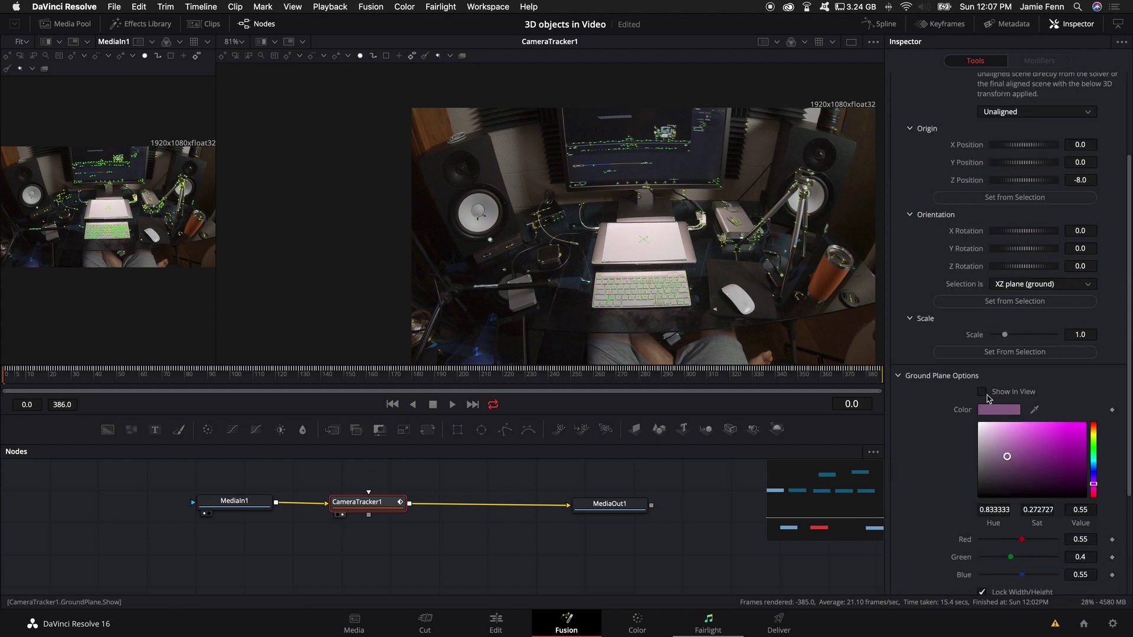
pyautogui.click(1086, 423)
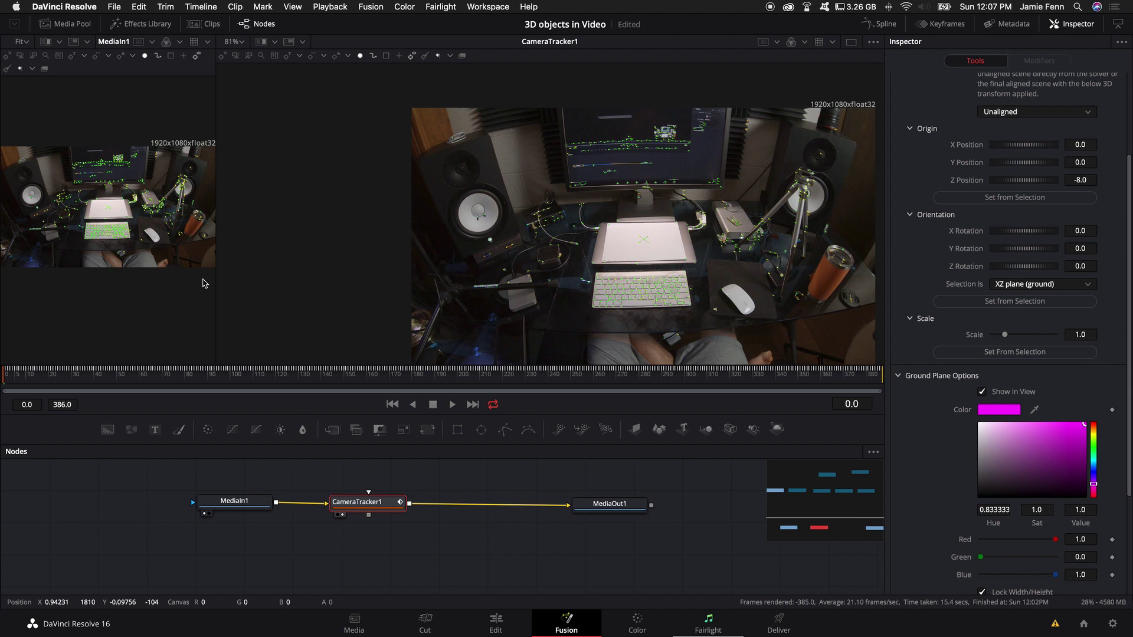
pyautogui.hscroll(-2, 199, 284)
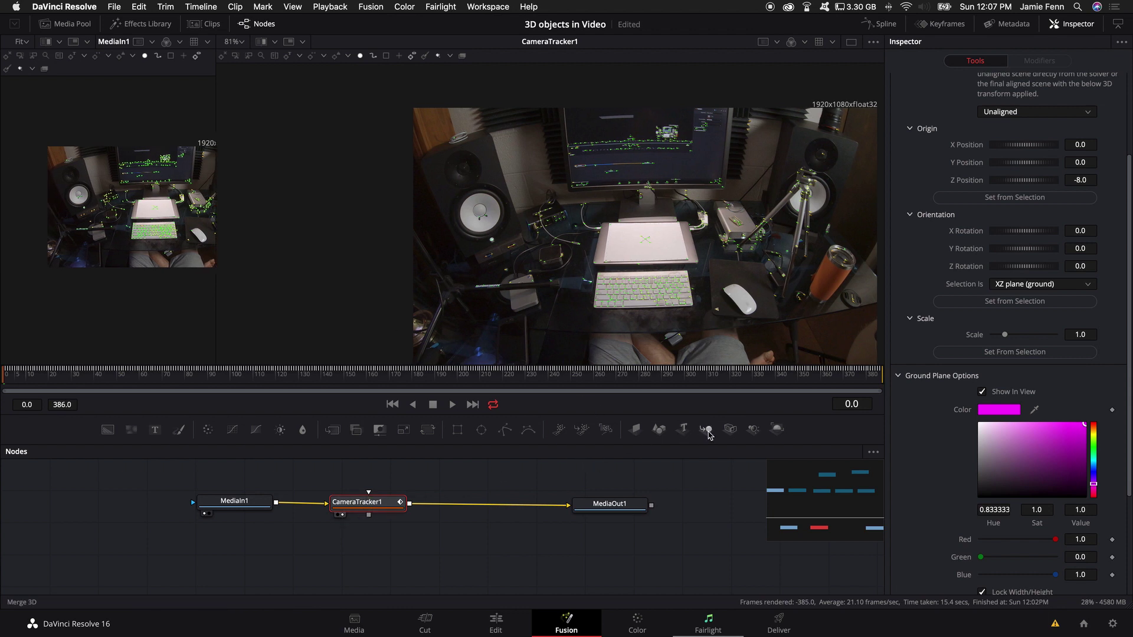
# Add Merge3D2 below CameraTracker1 and view its 3D scene in an enlarged viewer.
pyautogui.click(708, 434)
pyautogui.moveTo(463, 506); pyautogui.dragTo(367, 552)
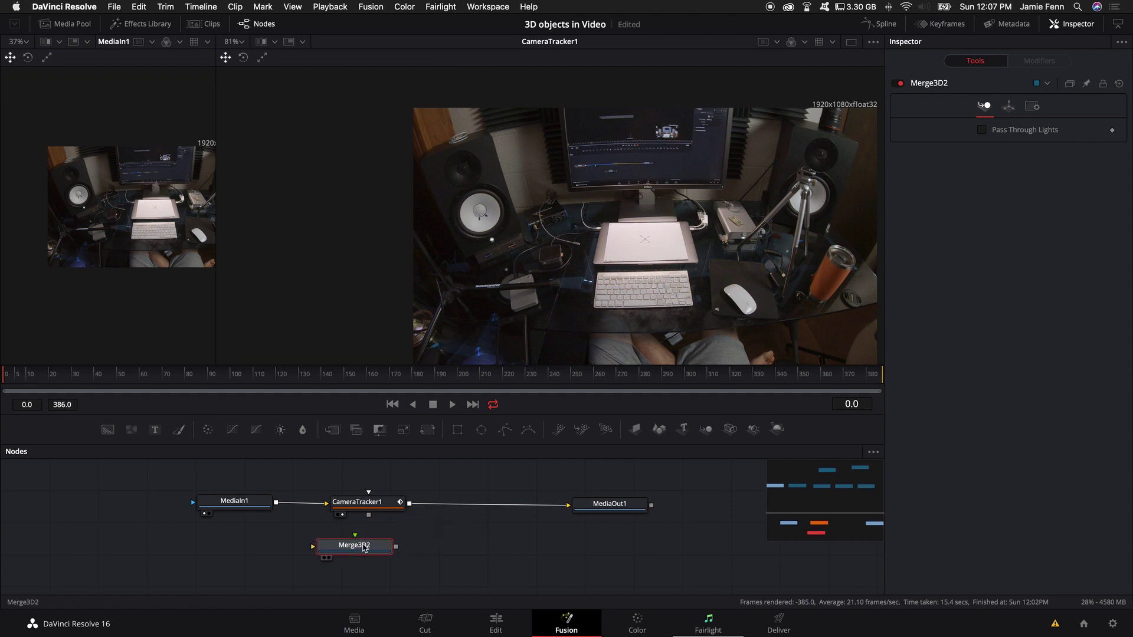
pyautogui.press('1')
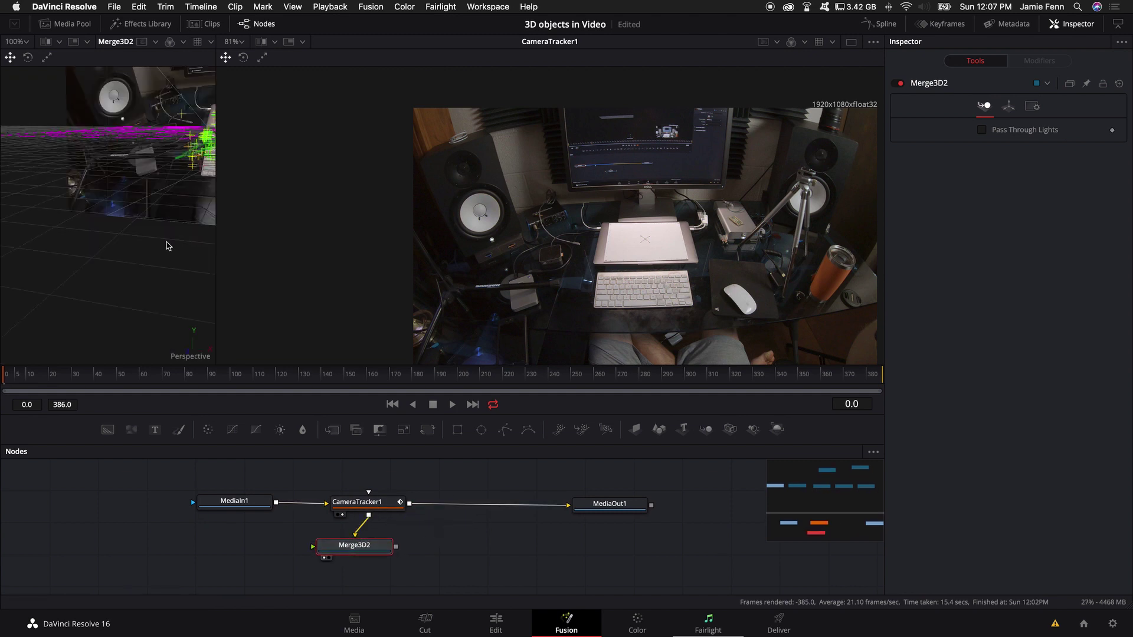
pyautogui.moveTo(215, 207); pyautogui.dragTo(508, 192)
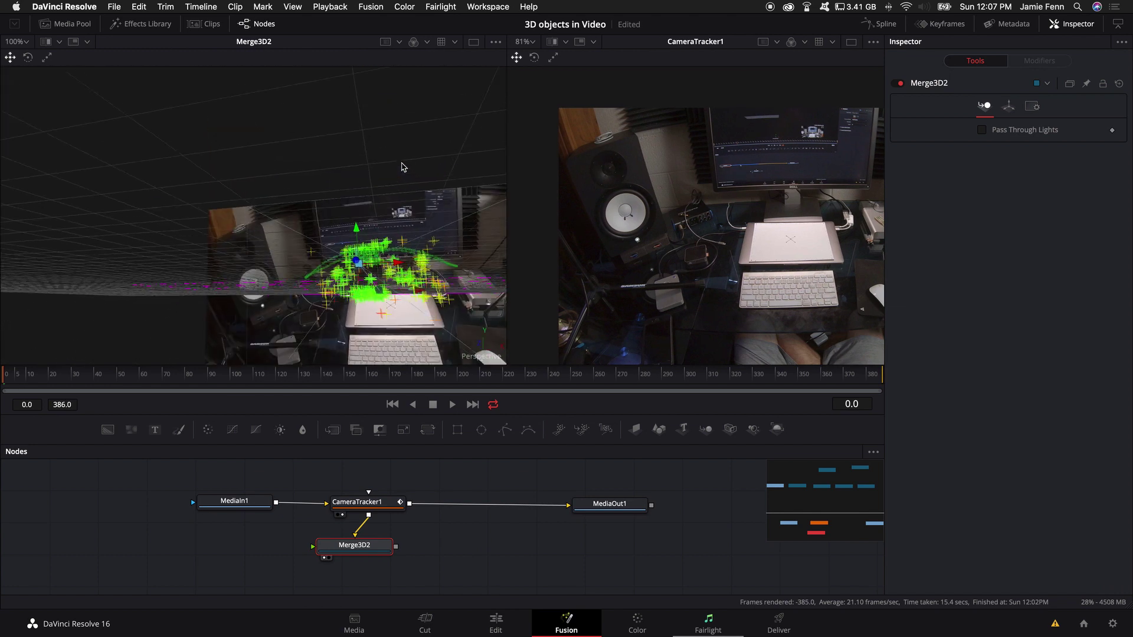
pyautogui.scroll(3, 381, 159)
pyautogui.scroll(-3, 354, 144)
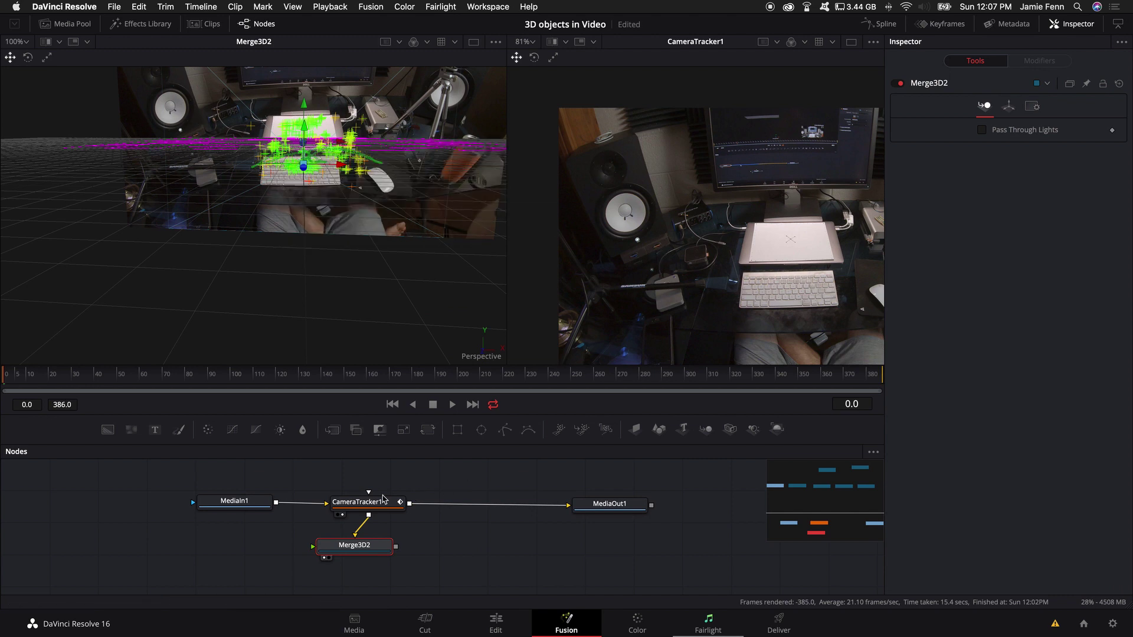
# Select the laptop track points and set the scene orientation and origin from them.
pyautogui.moveTo(527, 311); pyautogui.dragTo(207, 311)
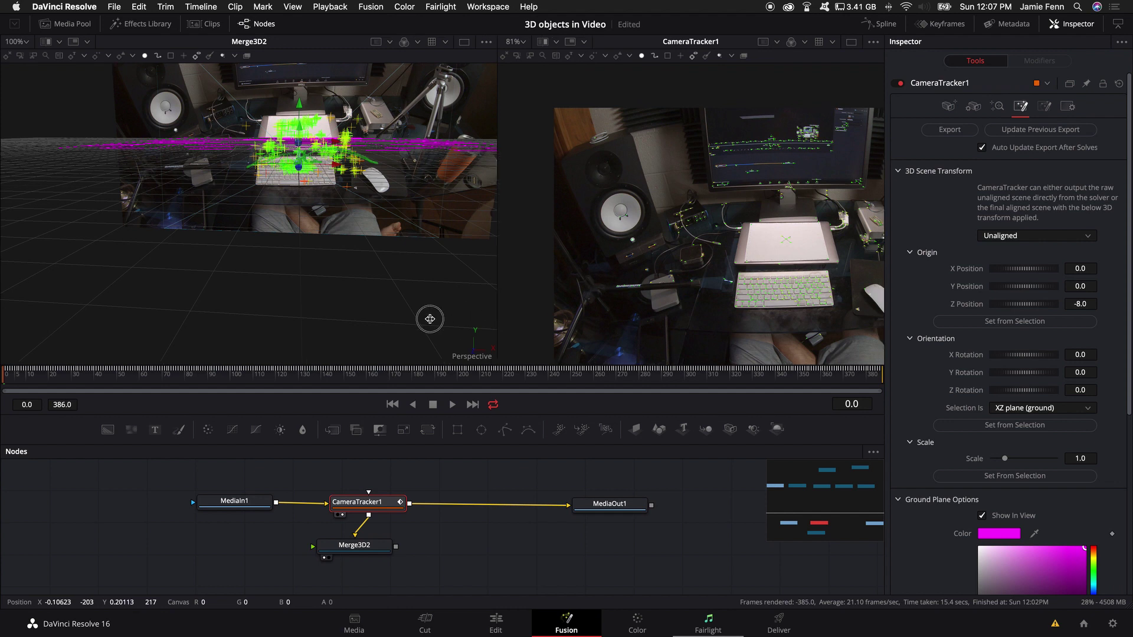
pyautogui.hscroll(3, 552, 301)
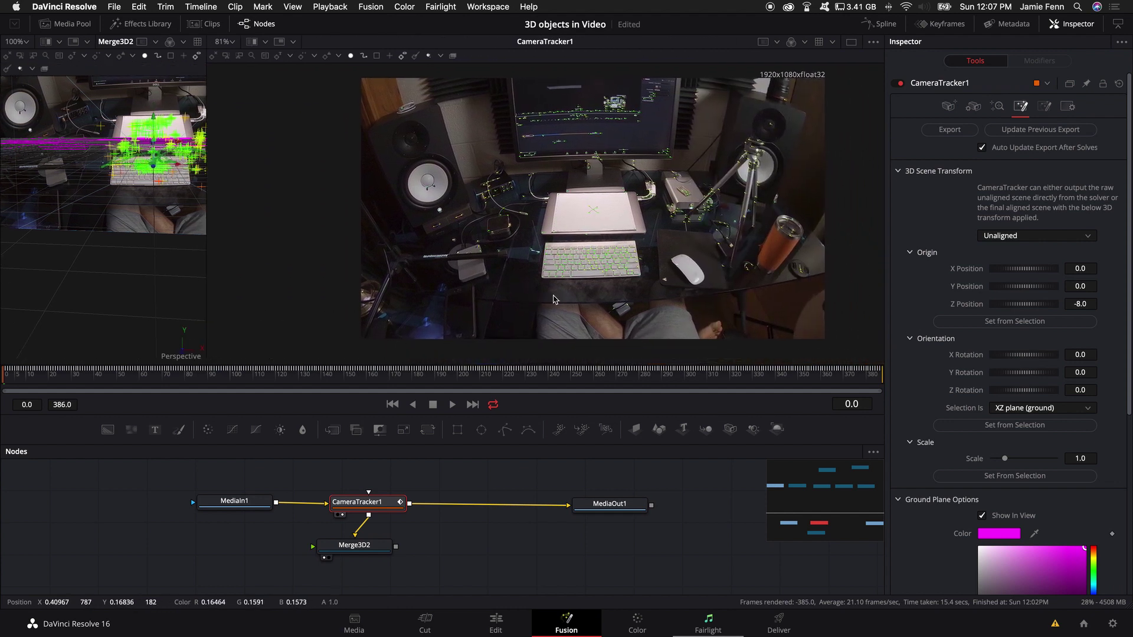
pyautogui.moveTo(681, 306); pyautogui.dragTo(517, 199)
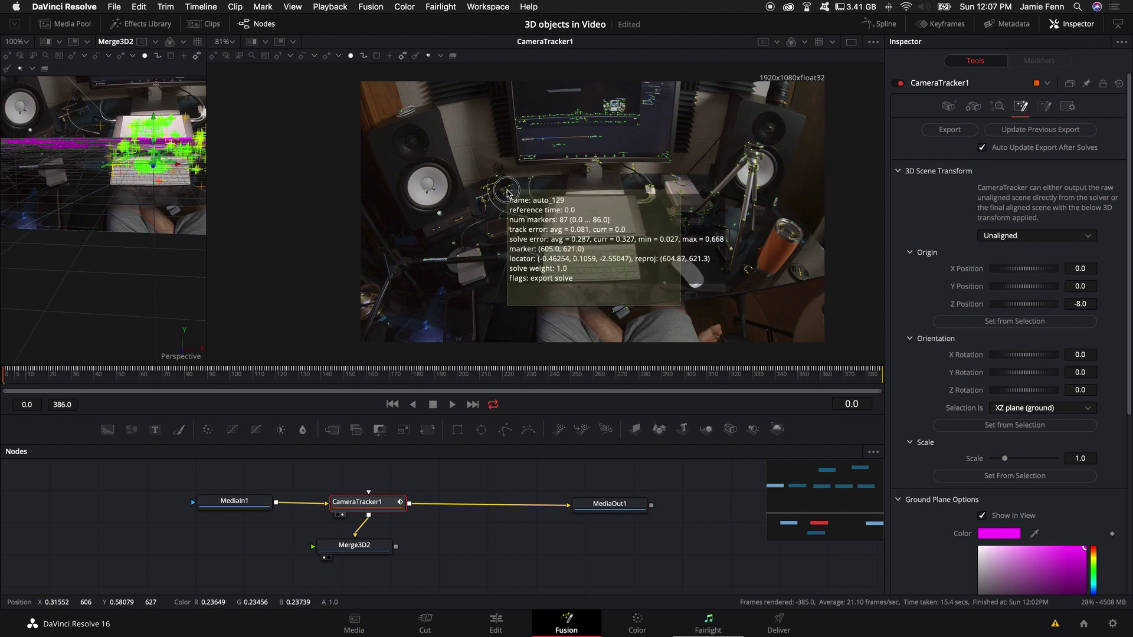
pyautogui.moveTo(517, 199)
pyautogui.mouseDown()
pyautogui.moveTo(521, 281)
pyautogui.moveTo(483, 175)
pyautogui.mouseUp()
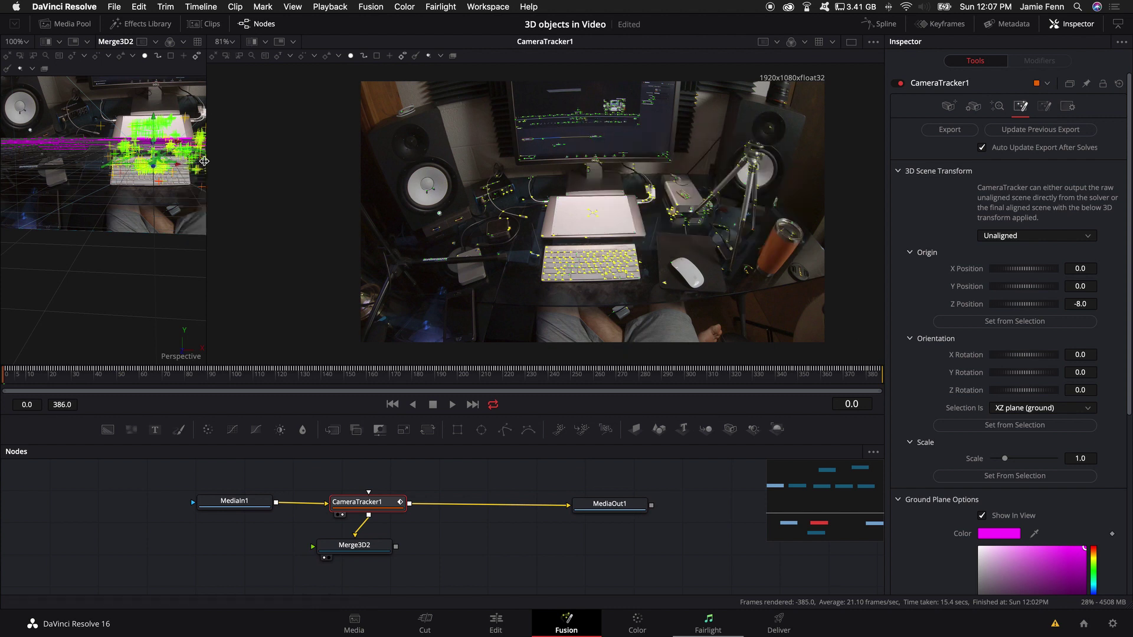
pyautogui.moveTo(209, 160); pyautogui.dragTo(340, 160)
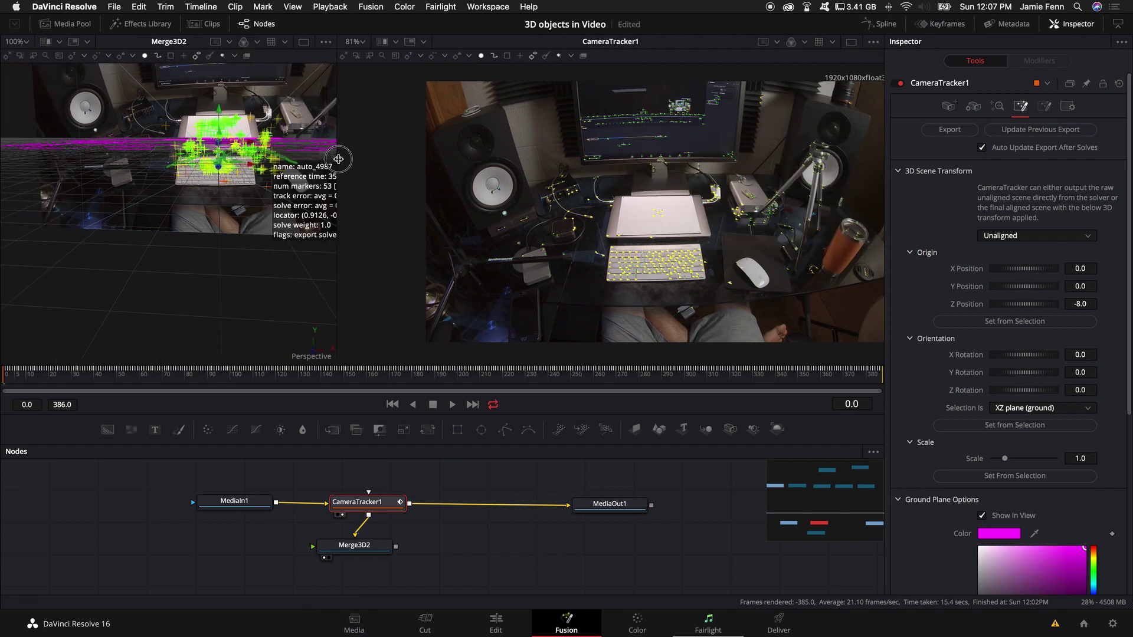
pyautogui.click(995, 426)
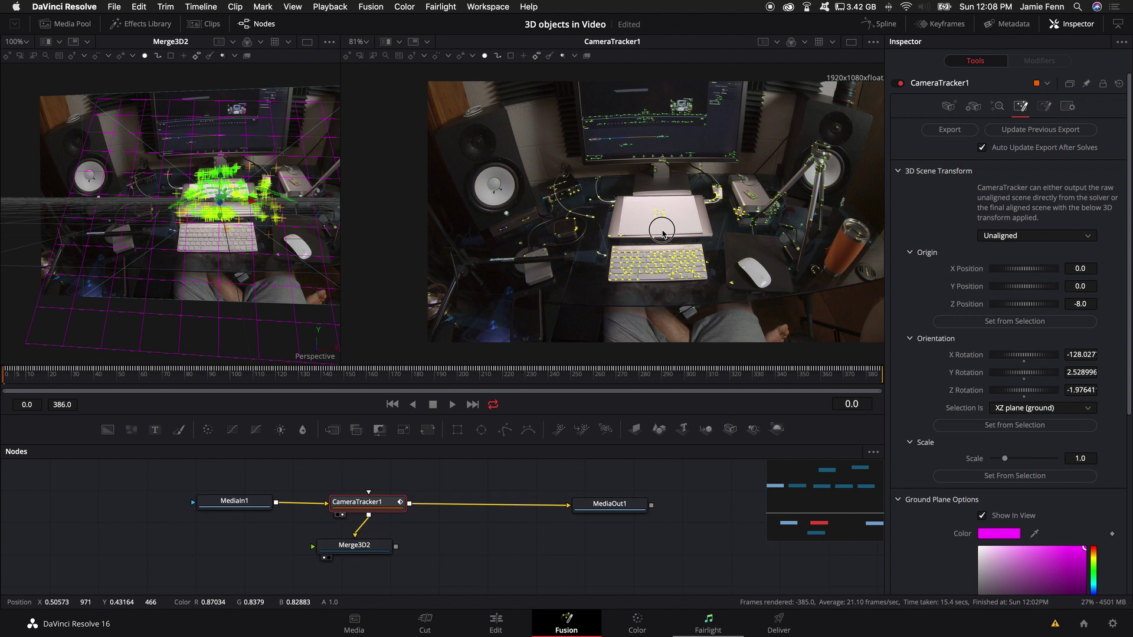
pyautogui.scroll(2, 656, 239)
pyautogui.scroll(3, 663, 218)
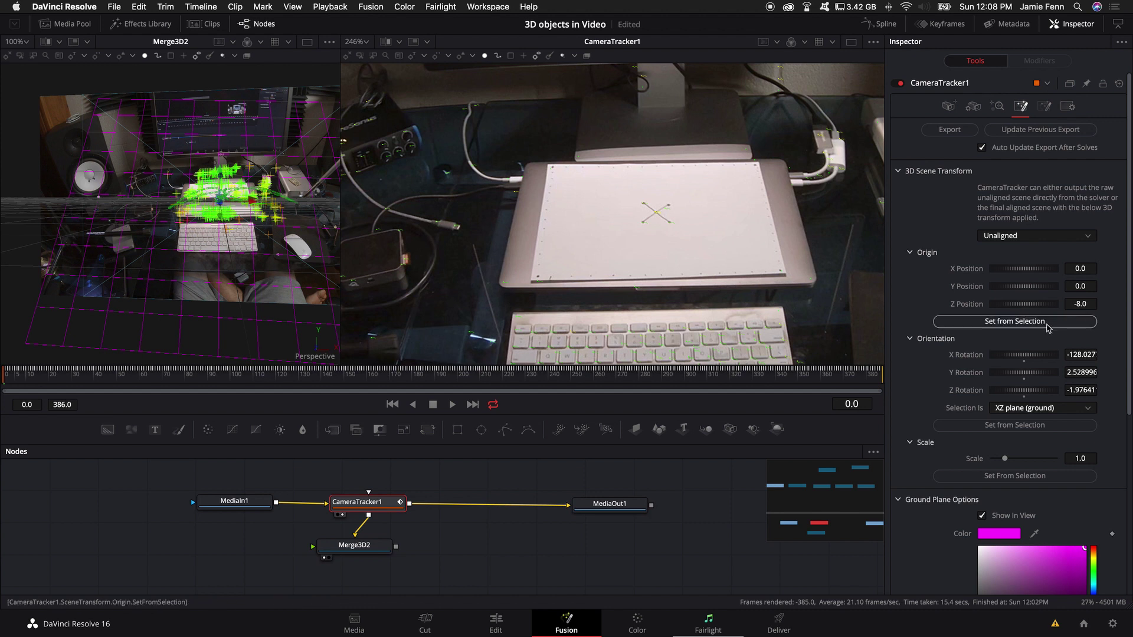
pyautogui.click(1048, 324)
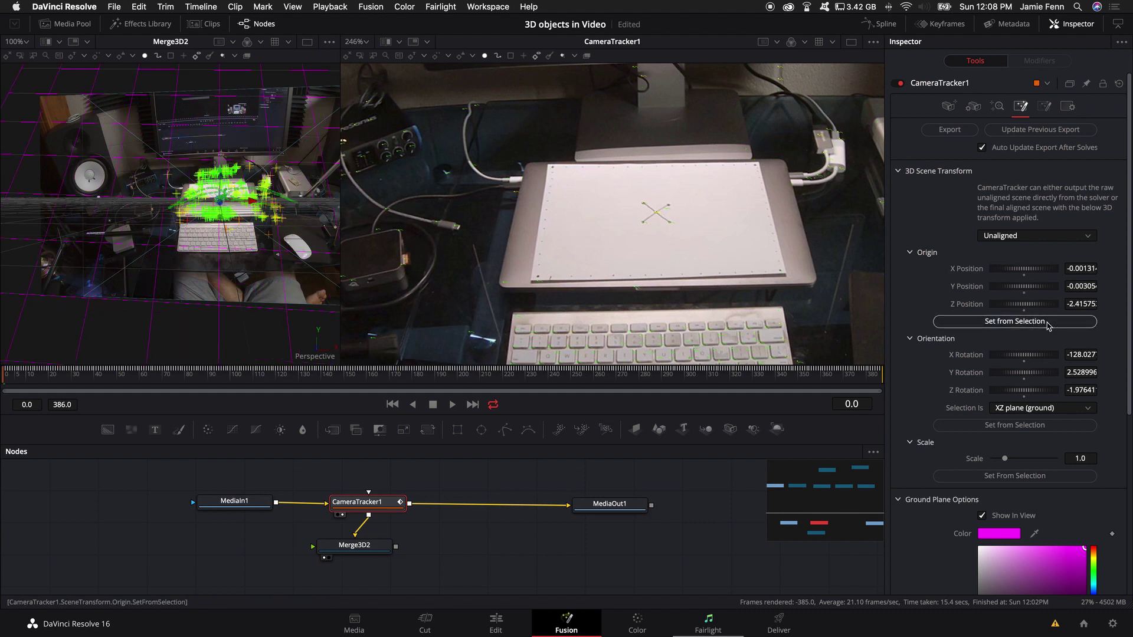
pyautogui.scroll(-3, 746, 241)
pyautogui.scroll(-3, 700, 238)
pyautogui.scroll(-3, 686, 234)
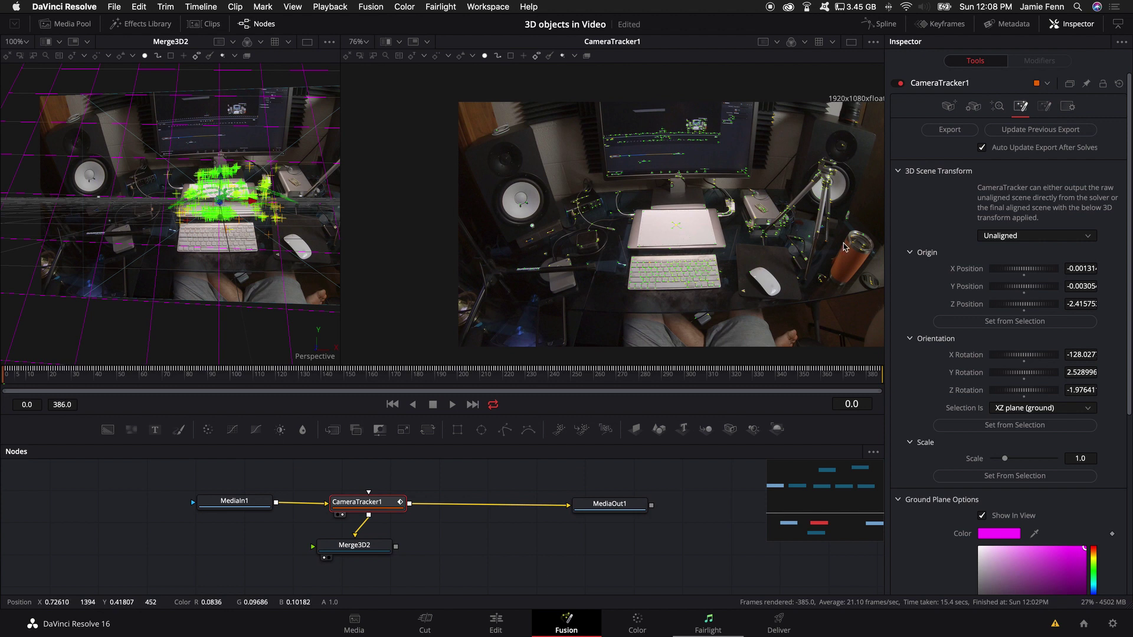
# Switch the 3D Scene Transform to Aligned and export the tracked scene nodes.
pyautogui.click(1020, 238)
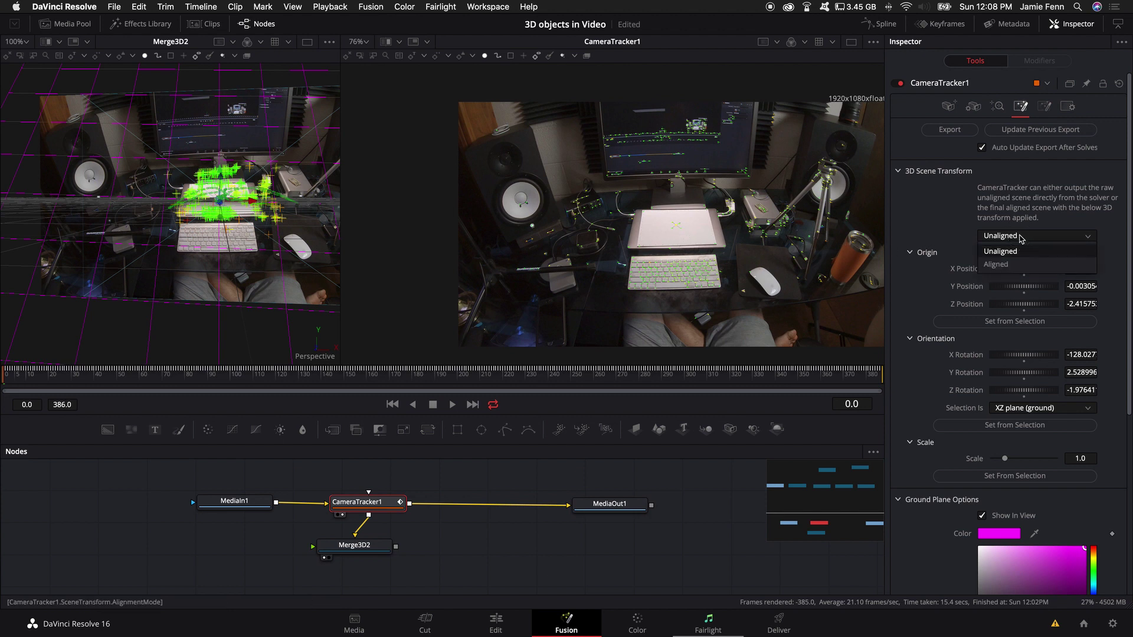
pyautogui.click(1008, 267)
pyautogui.scroll(-2, 398, 534)
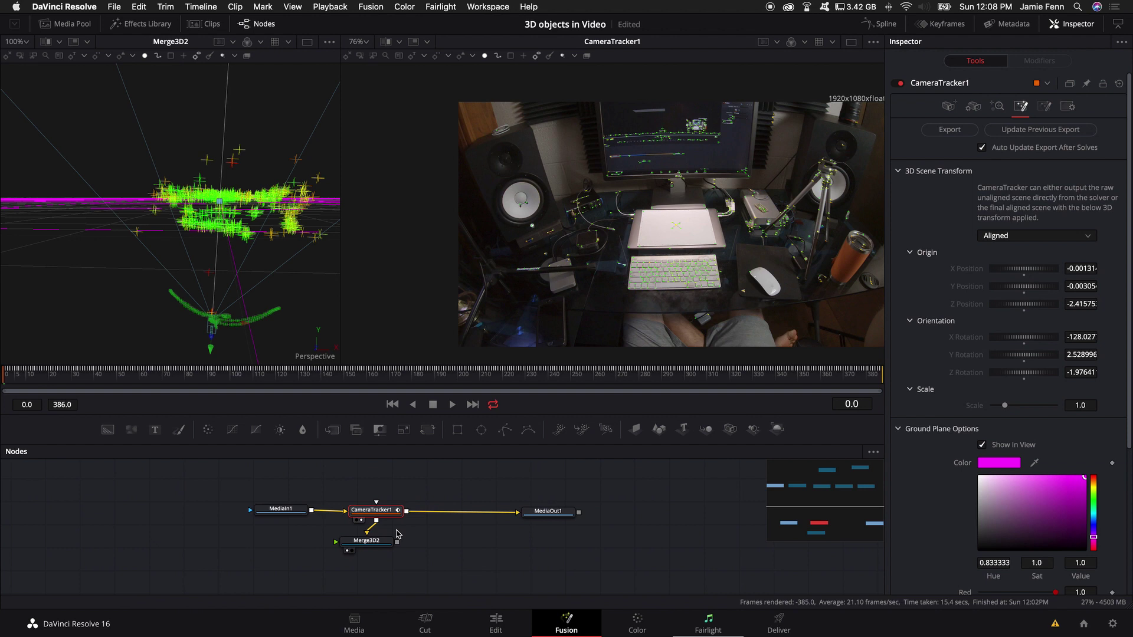
pyautogui.scroll(-1, 398, 534)
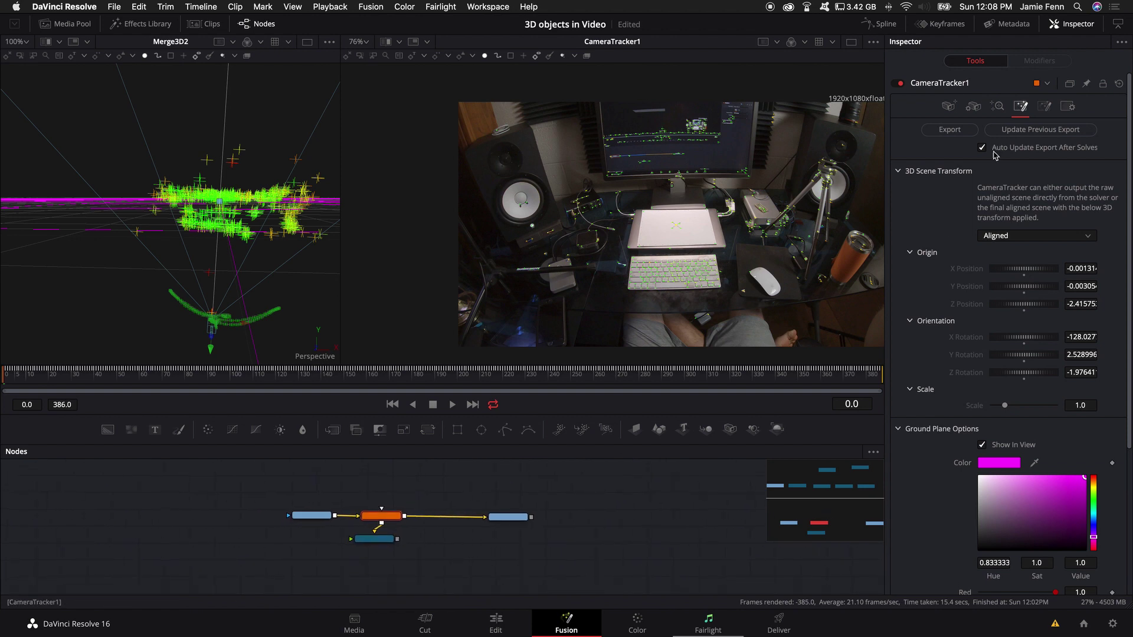
pyautogui.click(950, 131)
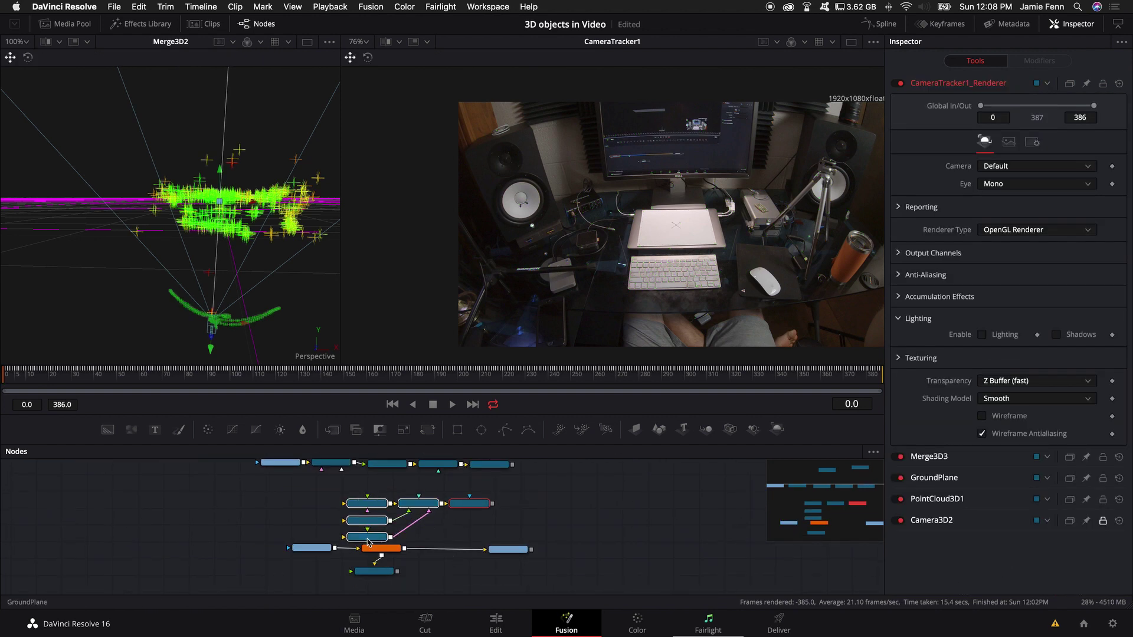
# Move the exported nodes, including GroundPlane, away from CameraTracker1.
pyautogui.moveTo(368, 542); pyautogui.dragTo(444, 532)
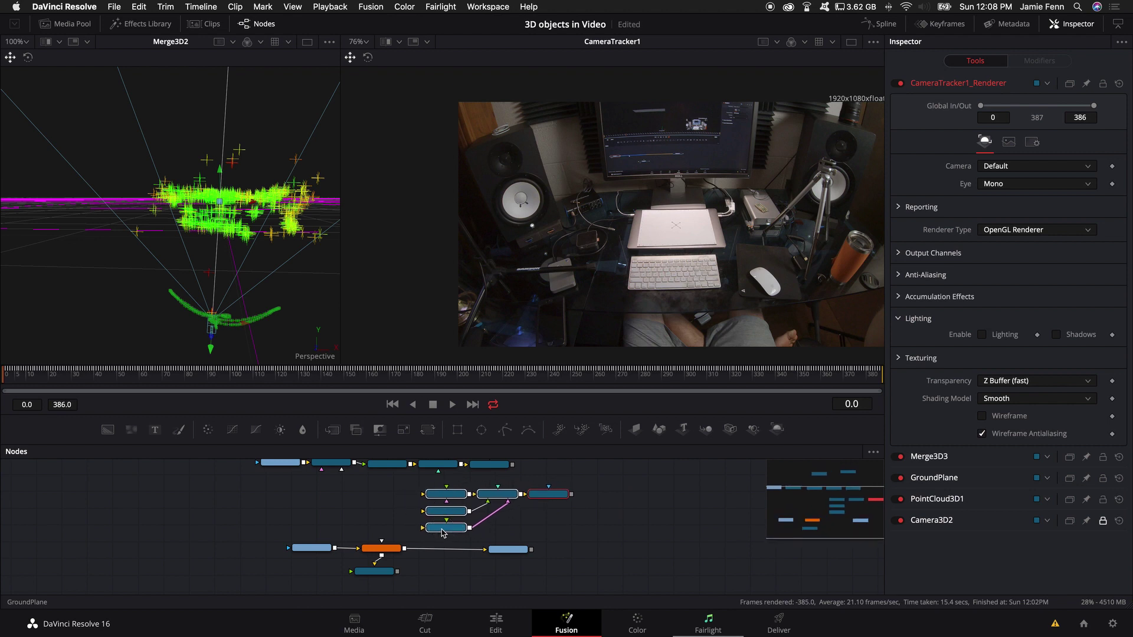
pyautogui.click(442, 532)
pyautogui.scroll(1, 407, 558)
pyautogui.click(372, 550)
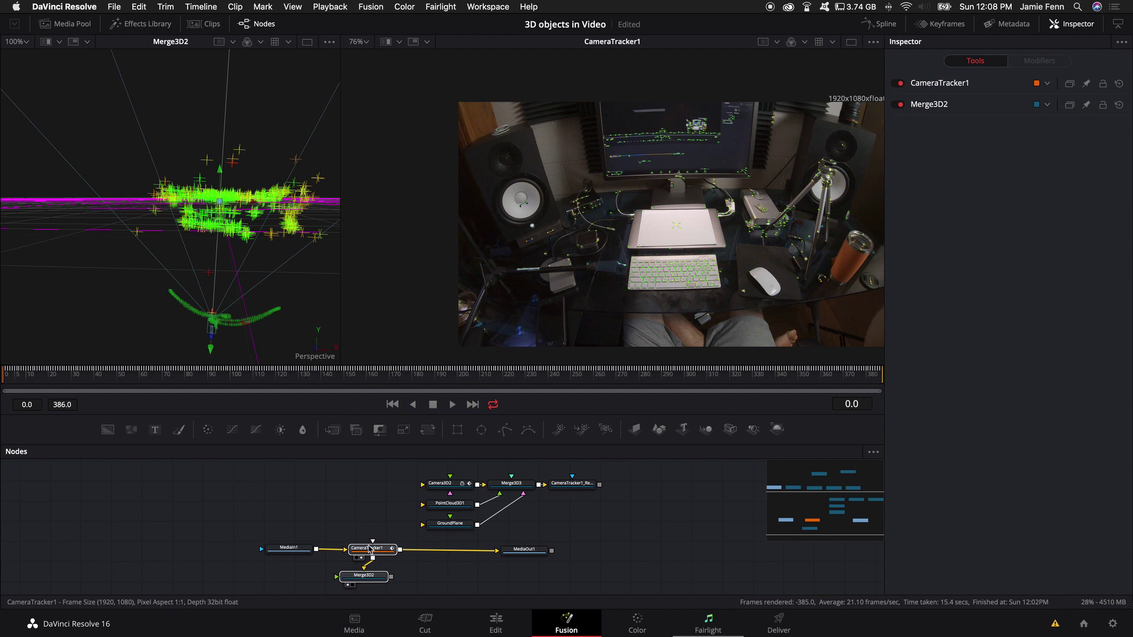
# Replace the MediaIn1→MediaOut1 link with MediaIn1 feeding Camera3D2.
pyautogui.moveTo(379, 554); pyautogui.dragTo(75, 523)
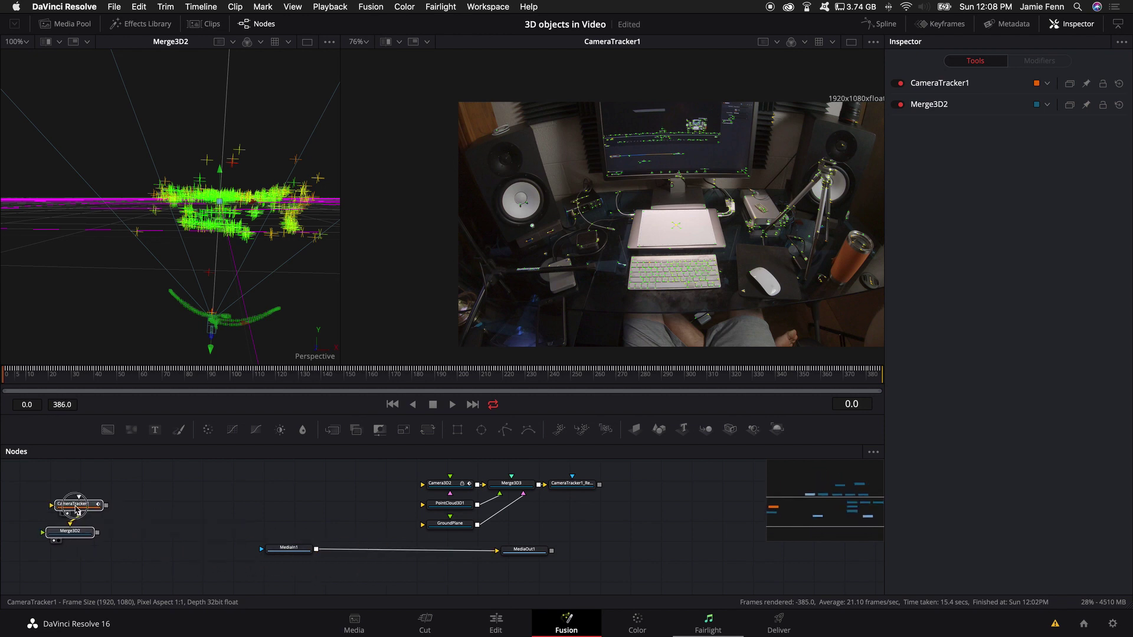
pyautogui.click(184, 506)
pyautogui.click(328, 551)
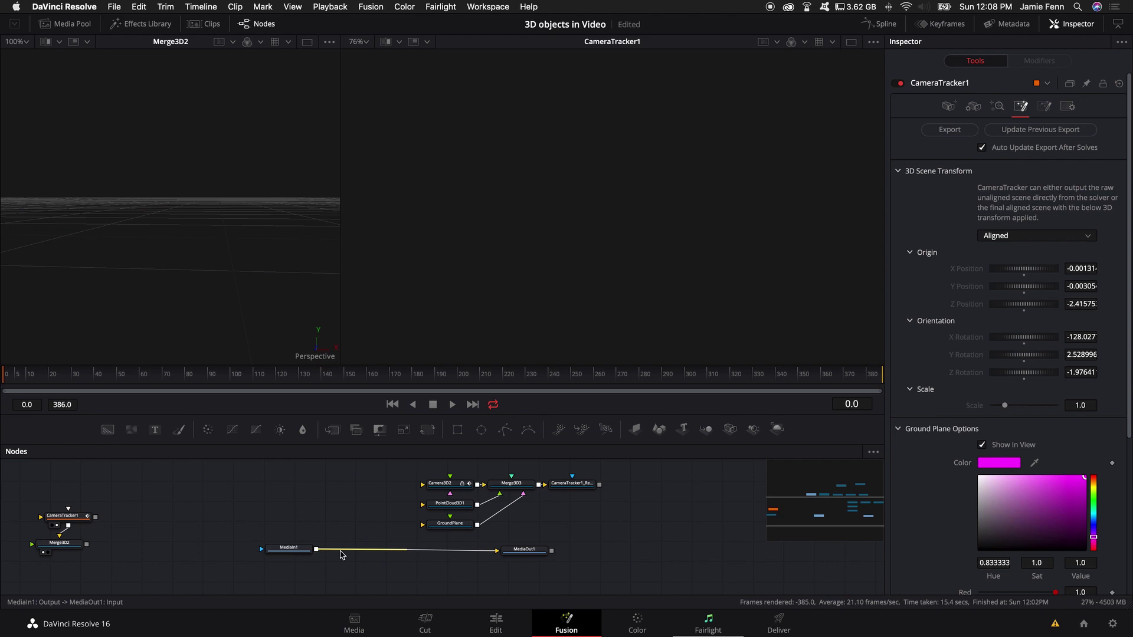
pyautogui.press('Delete')
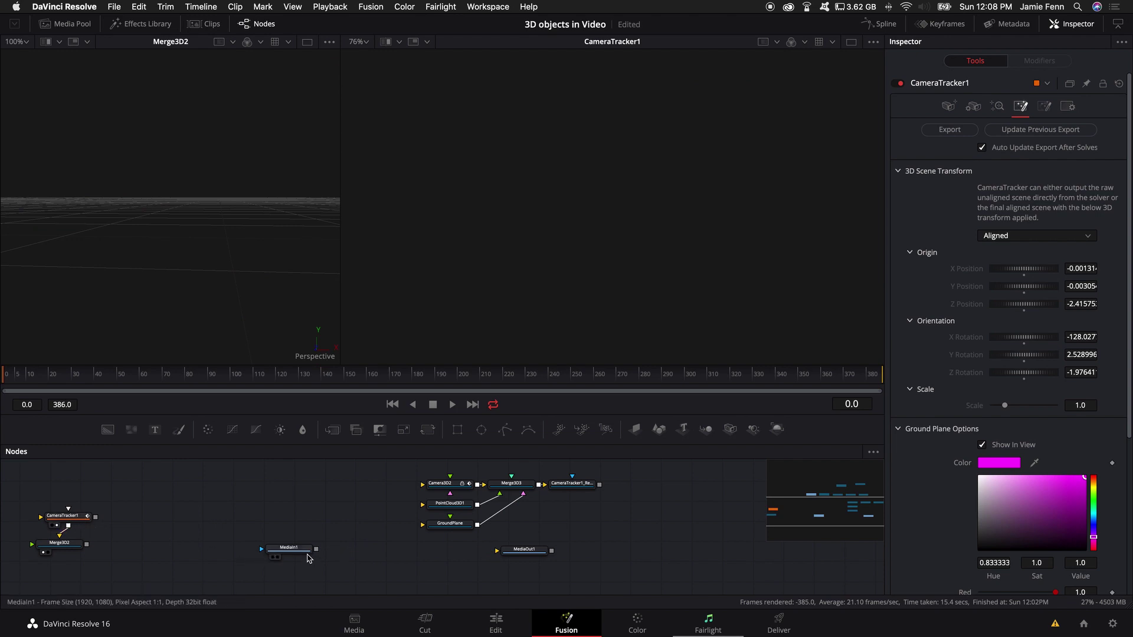
pyautogui.moveTo(316, 549)
pyautogui.mouseDown()
pyautogui.moveTo(423, 485)
pyautogui.moveTo(677, 555)
pyautogui.mouseUp()
pyautogui.scroll(2, 414, 495)
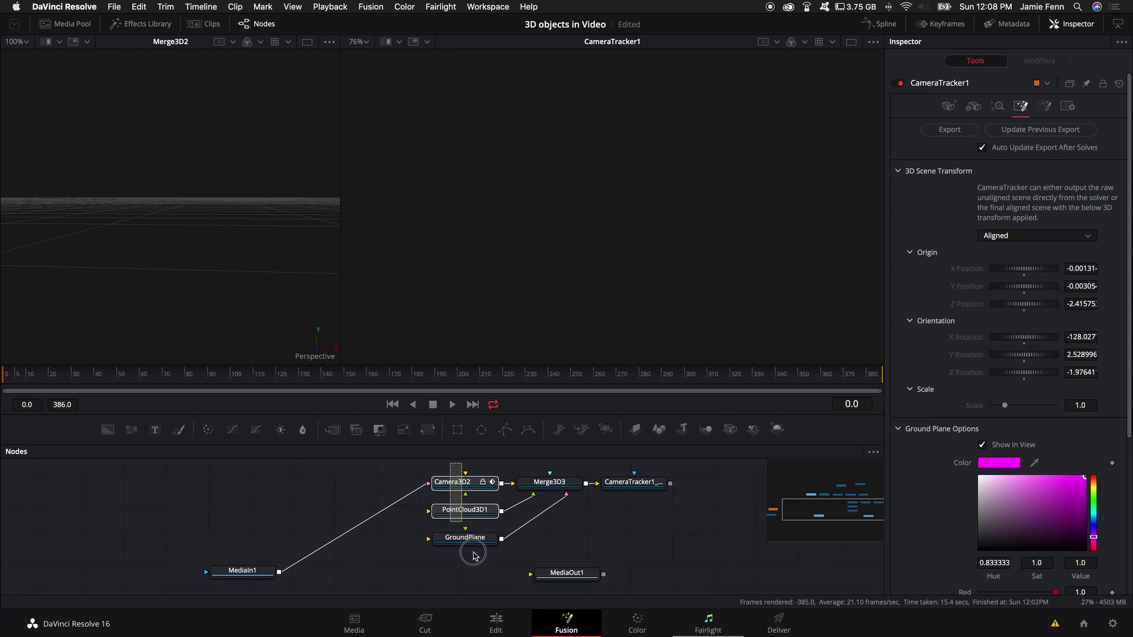
pyautogui.hscroll(5, 650, 493)
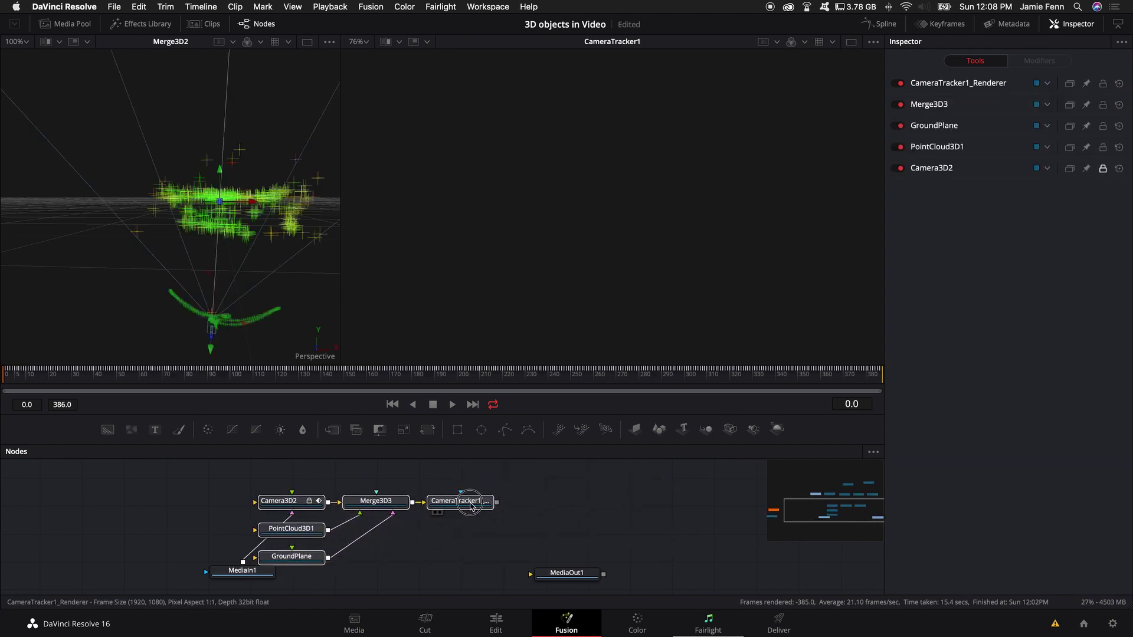
# Connect CameraTracker1_Renderer to MediaOut1 and Merge3D1 into Merge3D3.
pyautogui.moveTo(549, 489); pyautogui.dragTo(571, 574)
pyautogui.click(584, 574)
pyautogui.scroll(-2, 531, 531)
pyautogui.moveTo(485, 506); pyautogui.dragTo(456, 523)
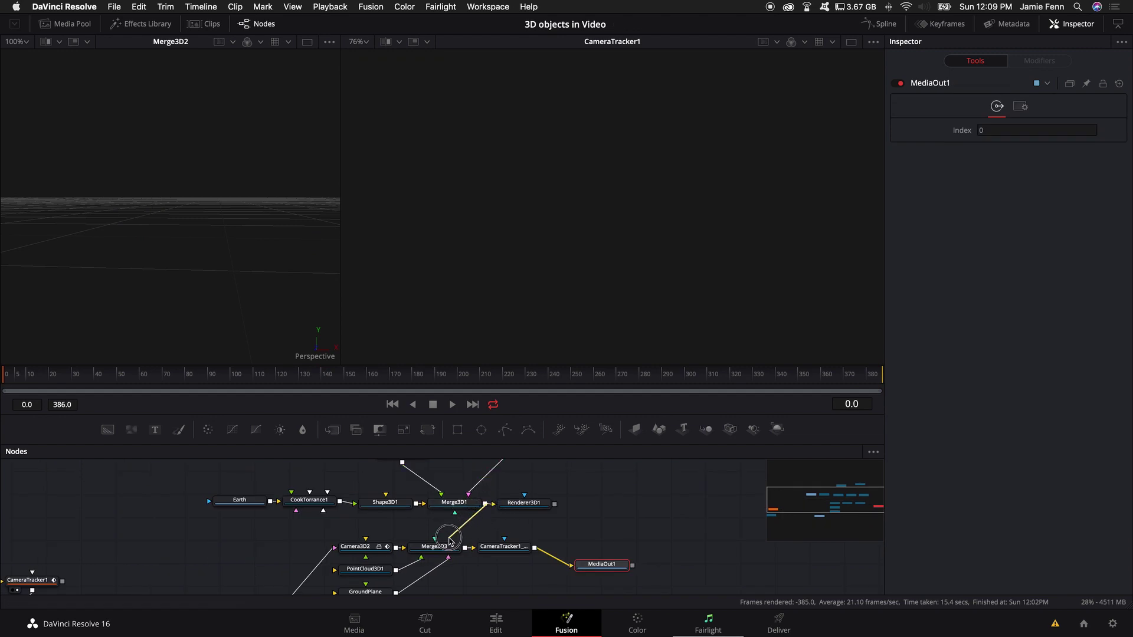
pyautogui.moveTo(456, 523); pyautogui.dragTo(434, 546)
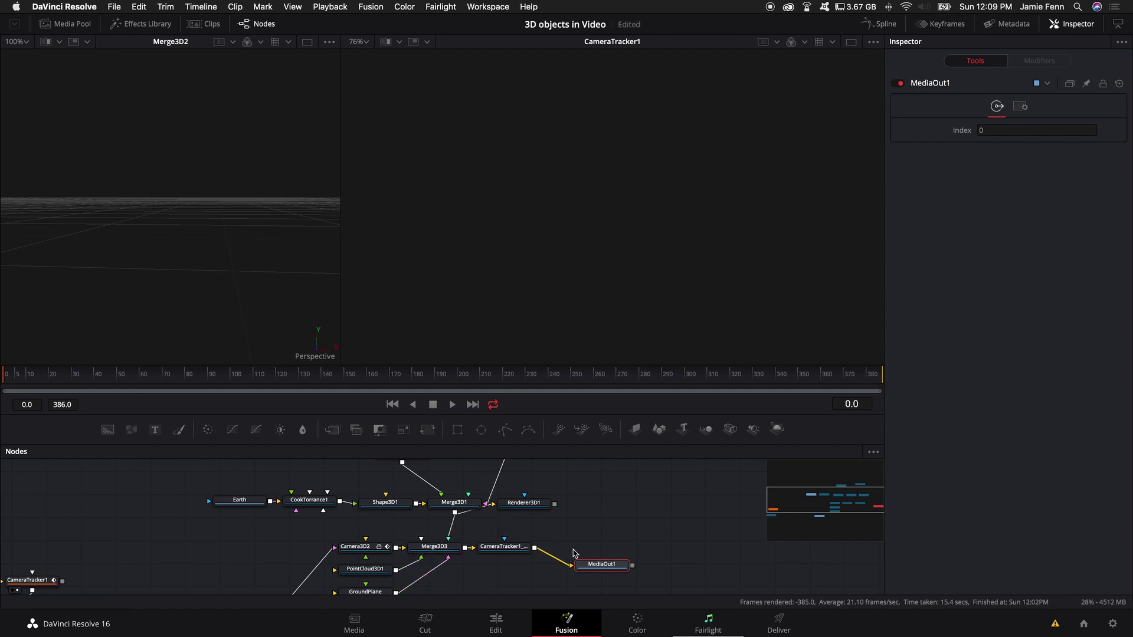
pyautogui.moveTo(602, 566)
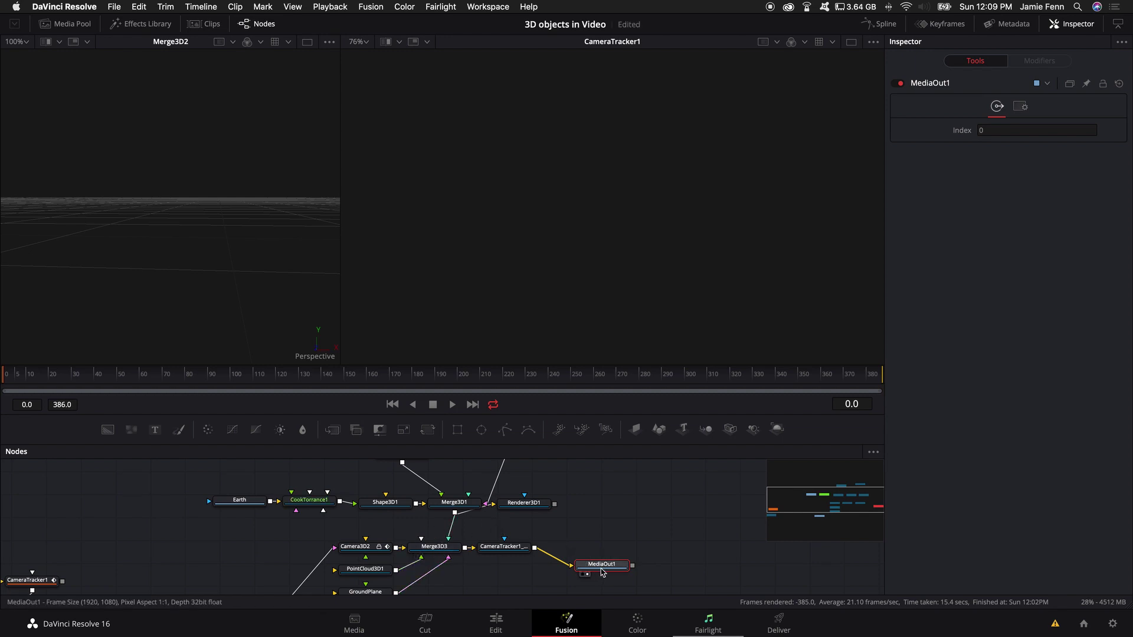
# View the final output and start reducing Merge3D1's Transform scale.
pyautogui.press('2')
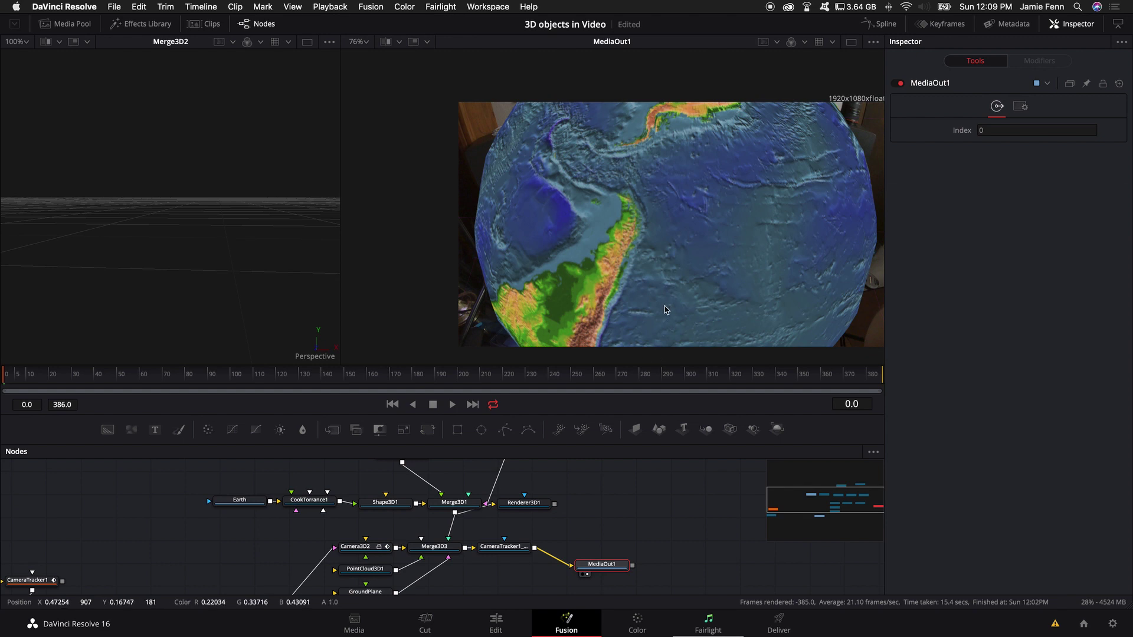
pyautogui.scroll(-2, 665, 309)
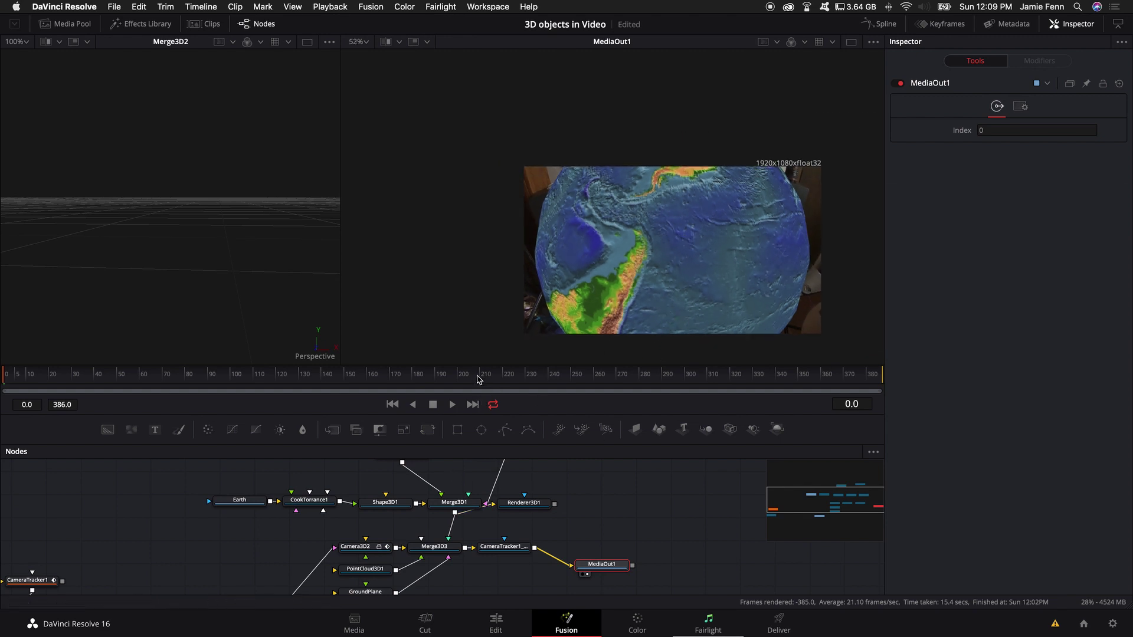
pyautogui.scroll(2, 397, 532)
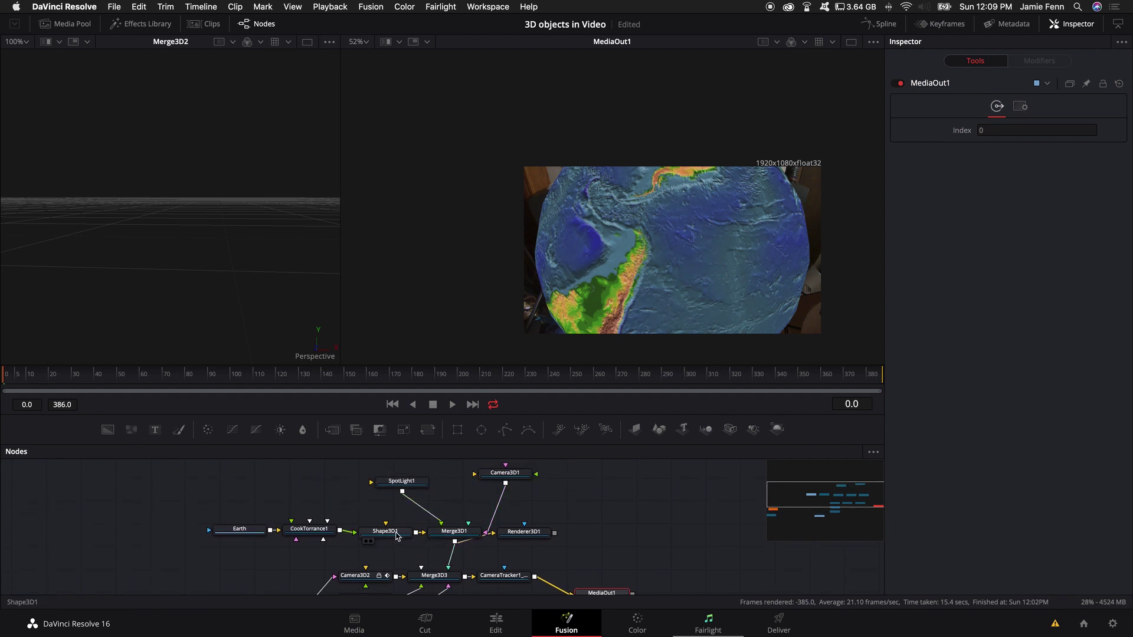
pyautogui.click(459, 536)
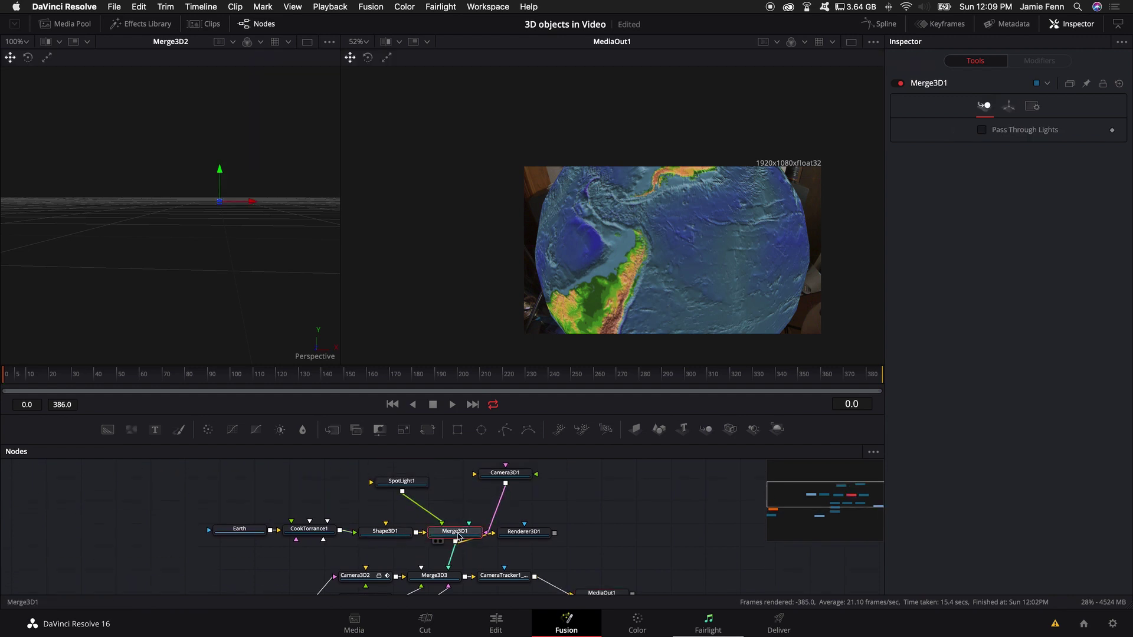
pyautogui.click(1008, 105)
pyautogui.moveTo(998, 352); pyautogui.dragTo(987, 355)
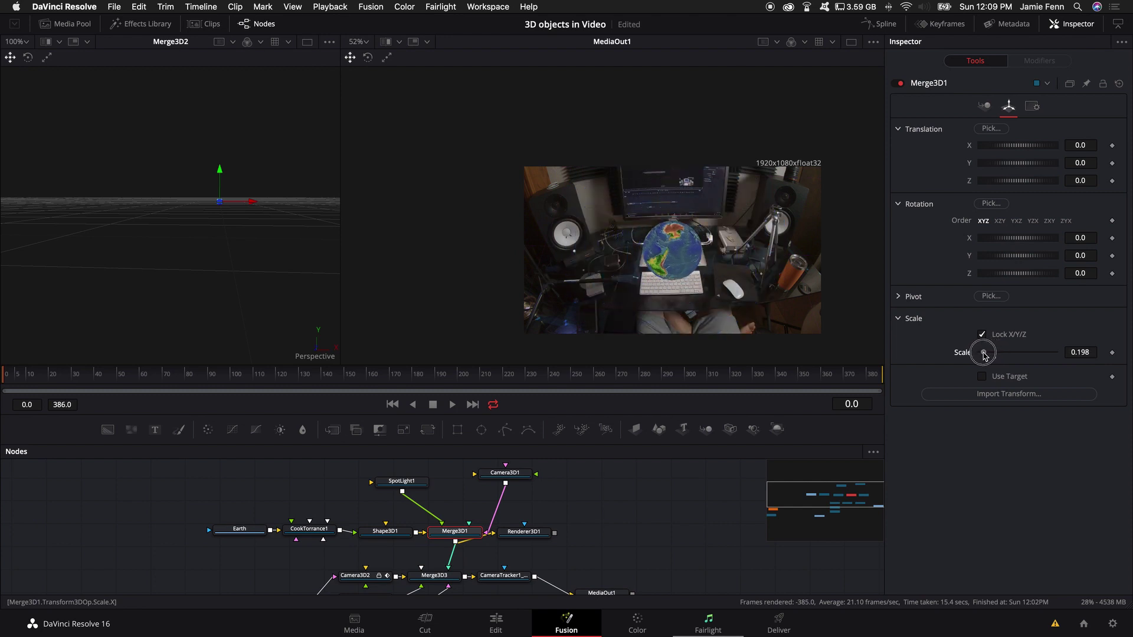
# Play and scrub the footage to check the globe, settling scale at 0.198.
pyautogui.press('space')
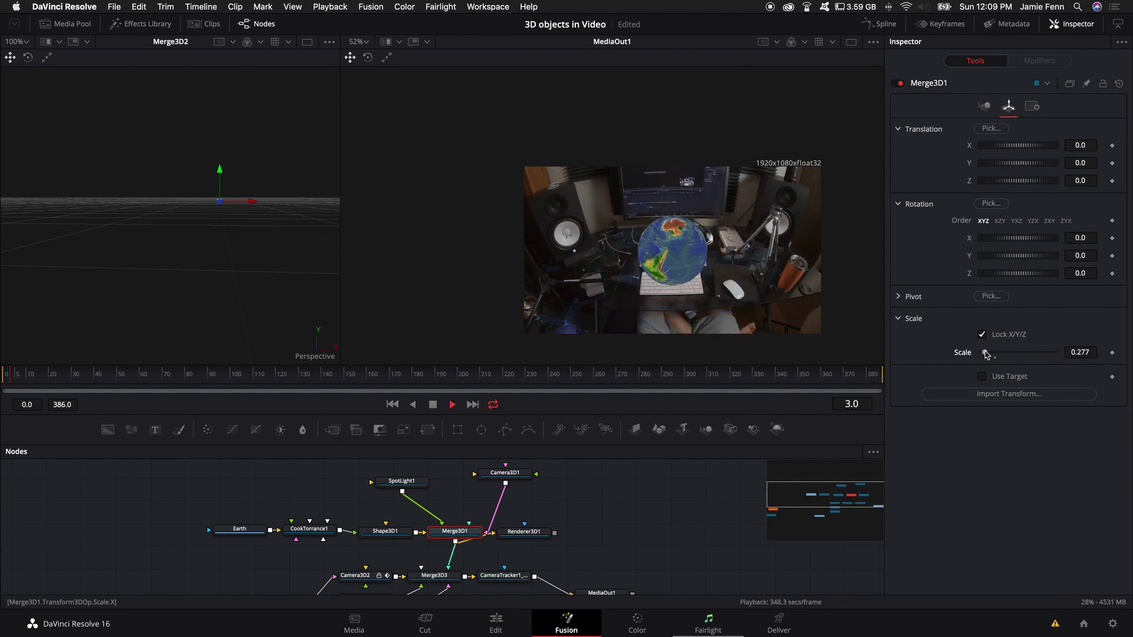
pyautogui.moveTo(374, 384); pyautogui.dragTo(110, 383)
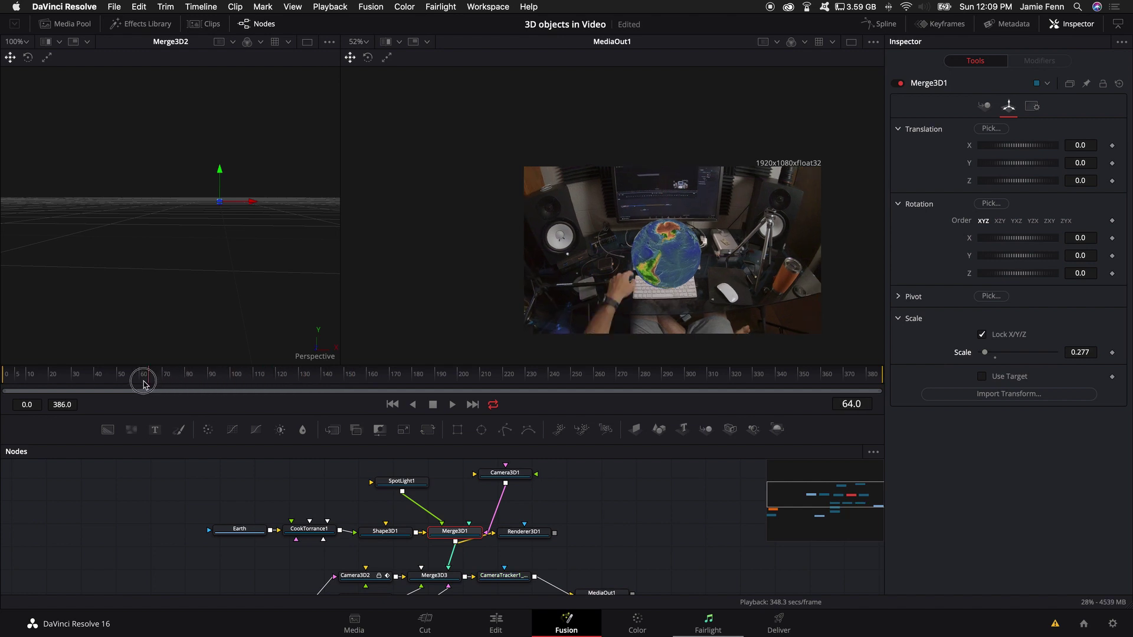
pyautogui.press('space')
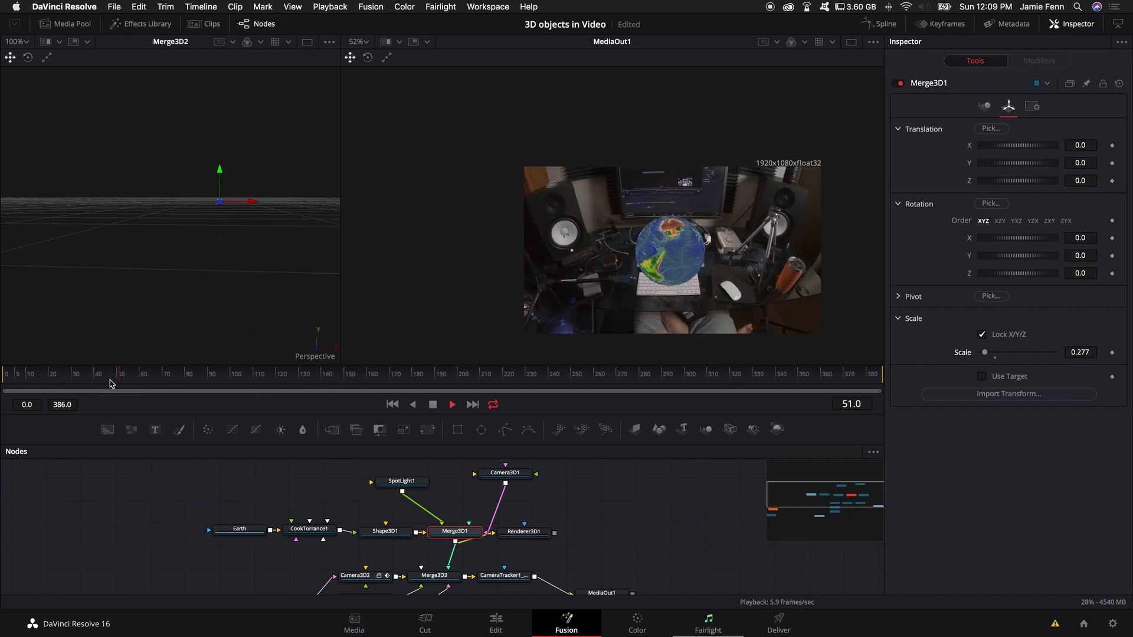
pyautogui.press('space')
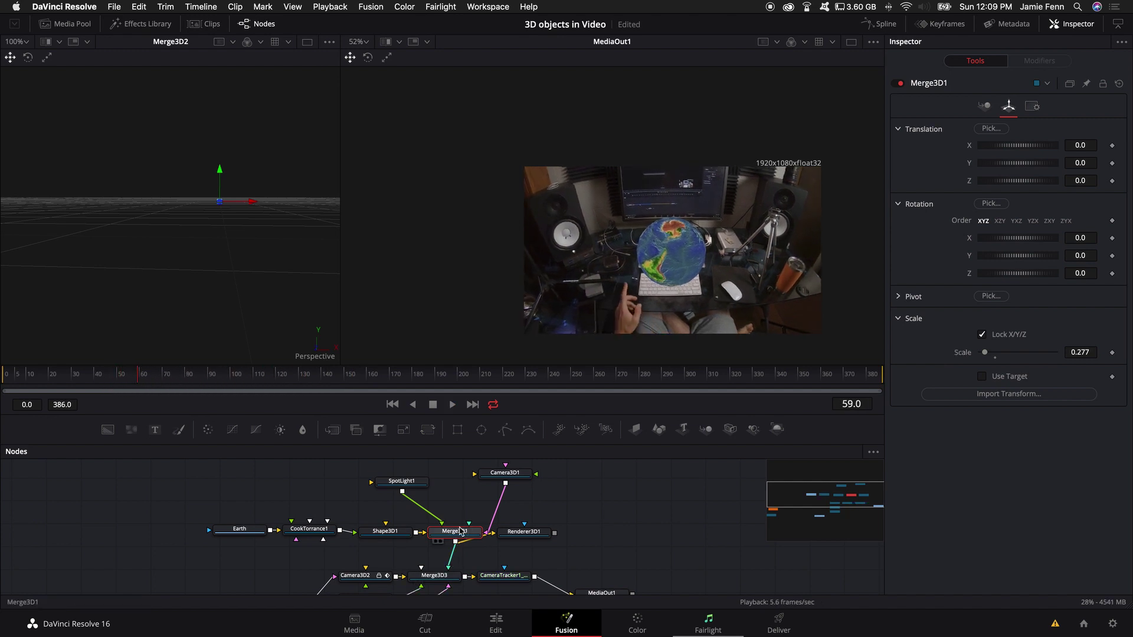
pyautogui.moveTo(985, 353); pyautogui.dragTo(984, 354)
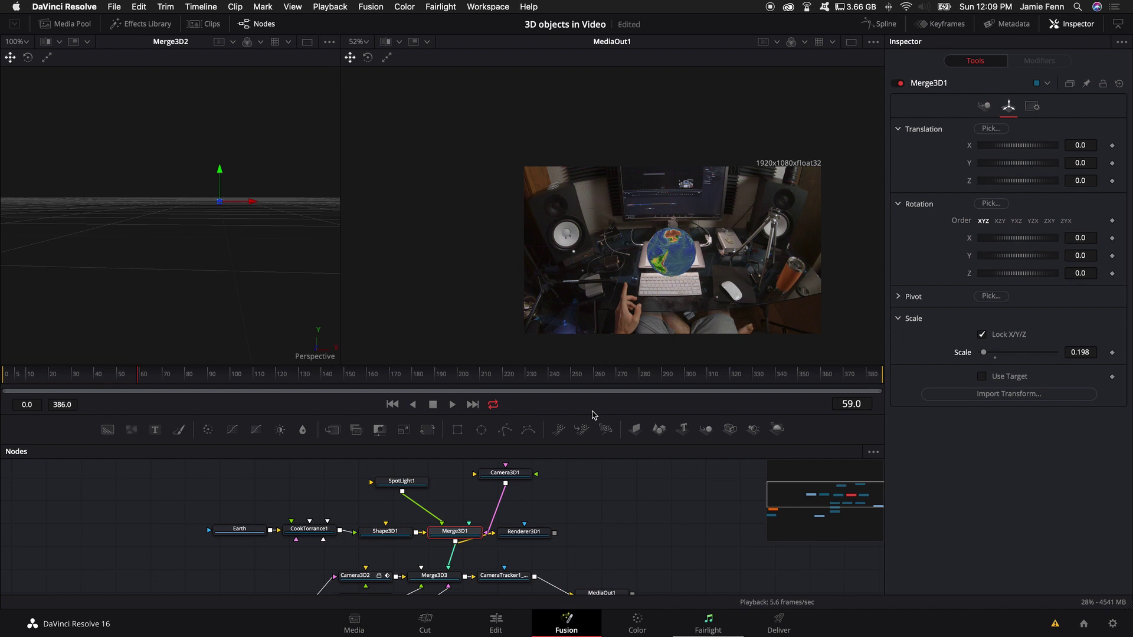
pyautogui.moveTo(593, 412); pyautogui.dragTo(587, 325)
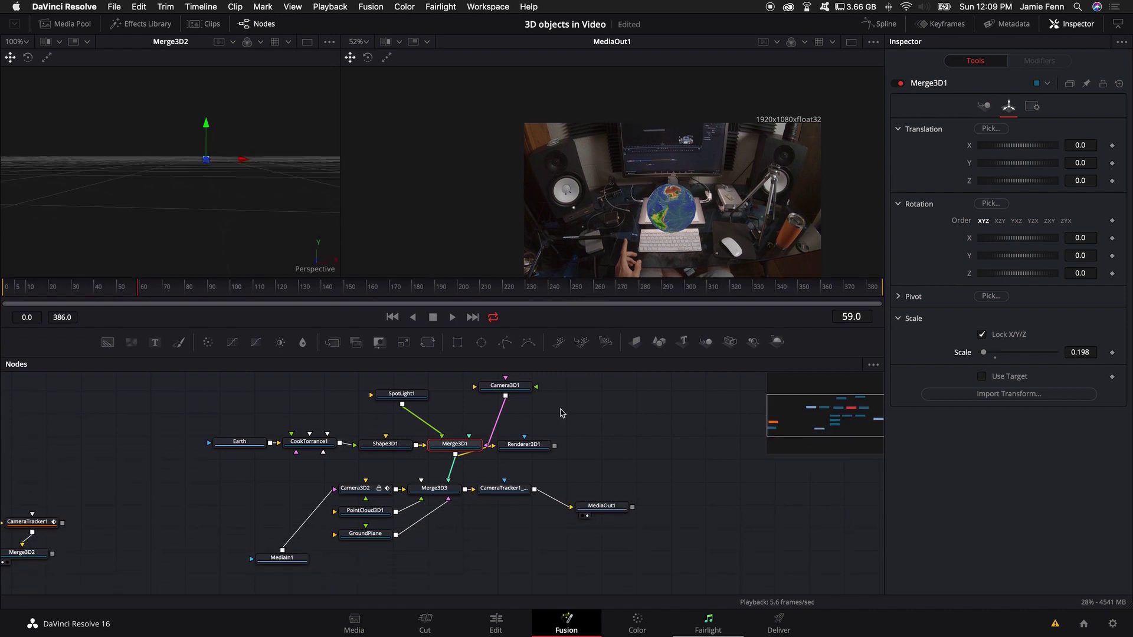
# Enable Lighting and Shadows on CameraTracker1_Renderer and move SpotLight1 higher in the graph.
pyautogui.click(517, 492)
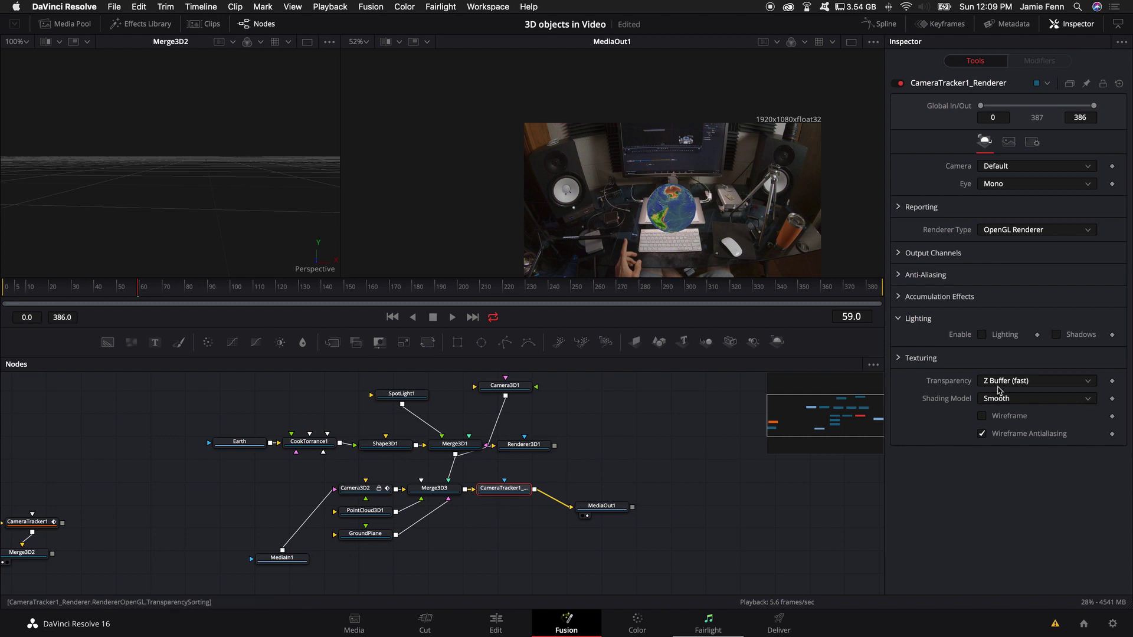
pyautogui.click(982, 336)
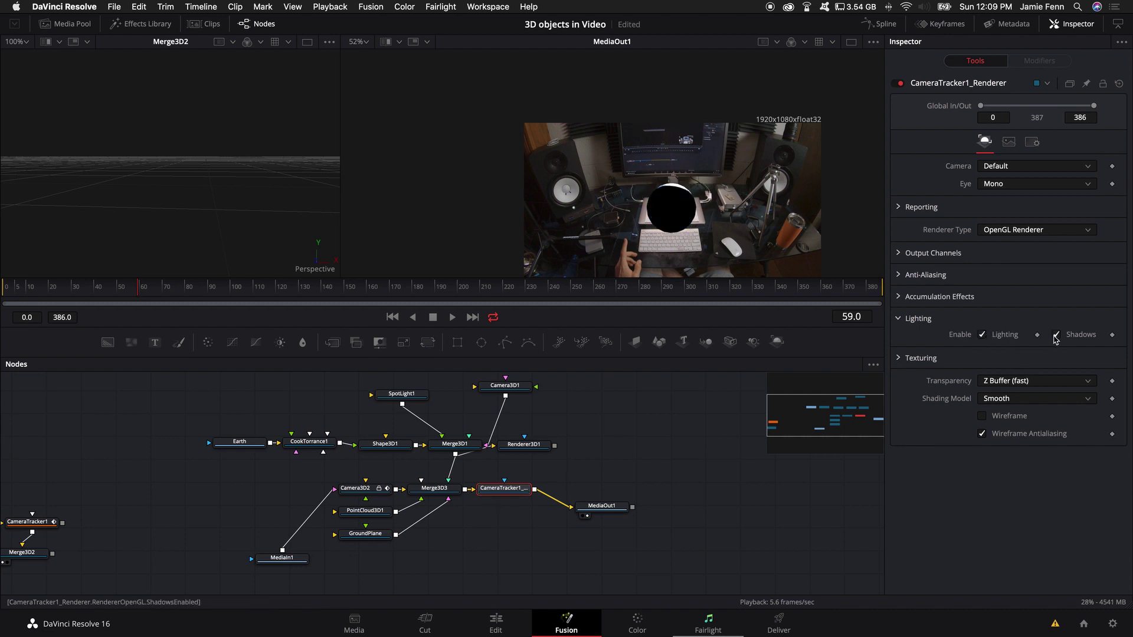
pyautogui.scroll(3, 682, 202)
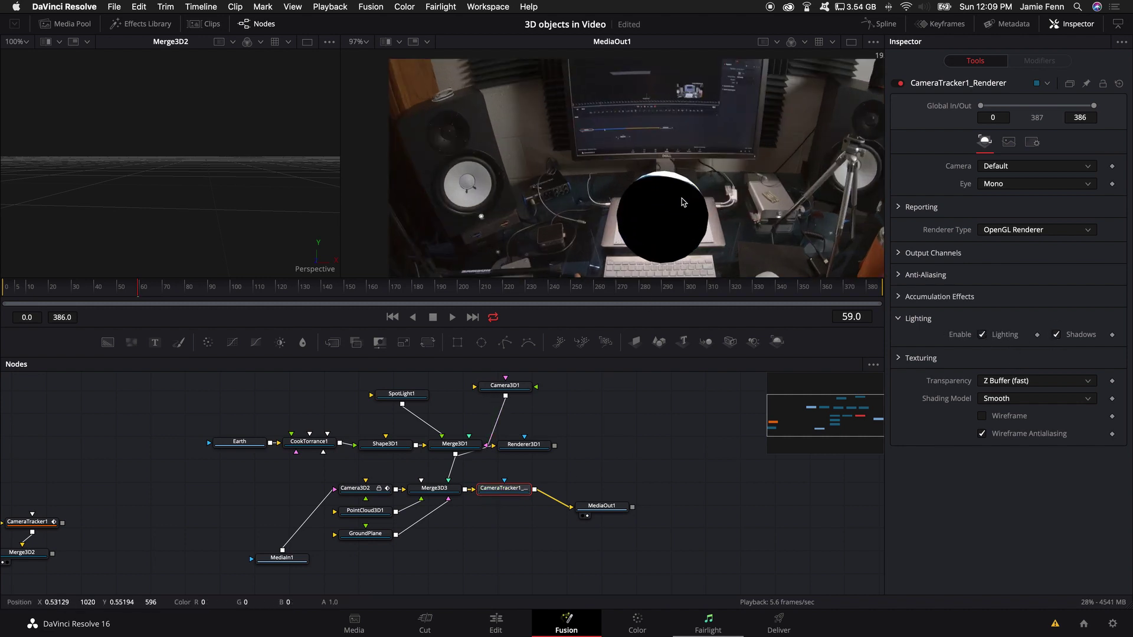
pyautogui.scroll(-1, 682, 202)
pyautogui.scroll(-1, 682, 202)
pyautogui.scroll(-1, 682, 202)
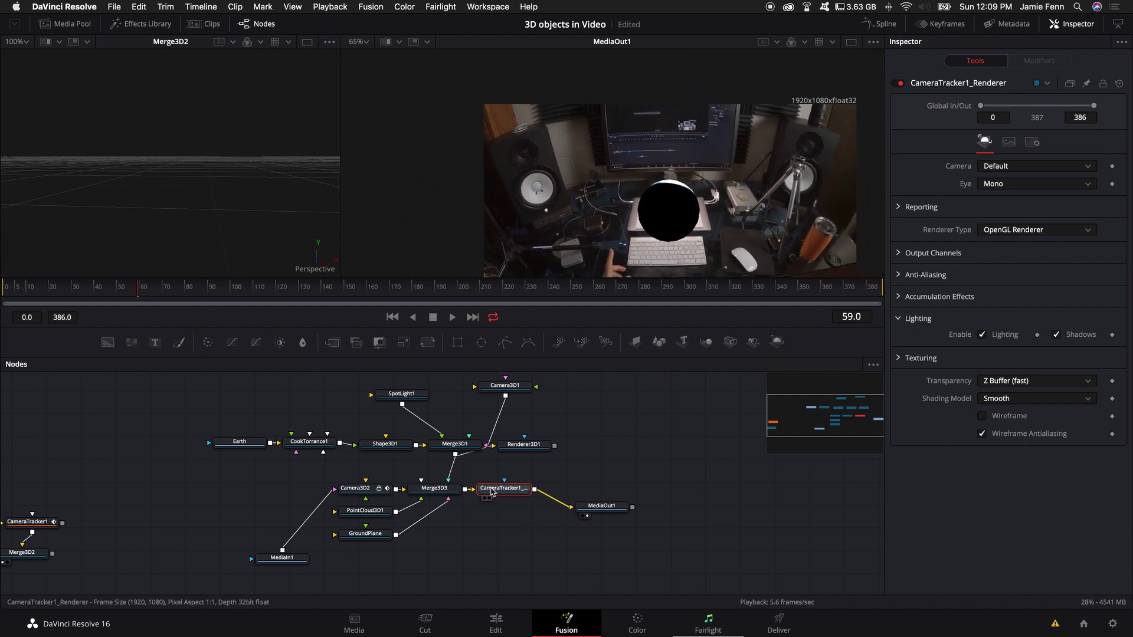
pyautogui.scroll(2, 408, 481)
pyautogui.moveTo(401, 422); pyautogui.dragTo(350, 407)
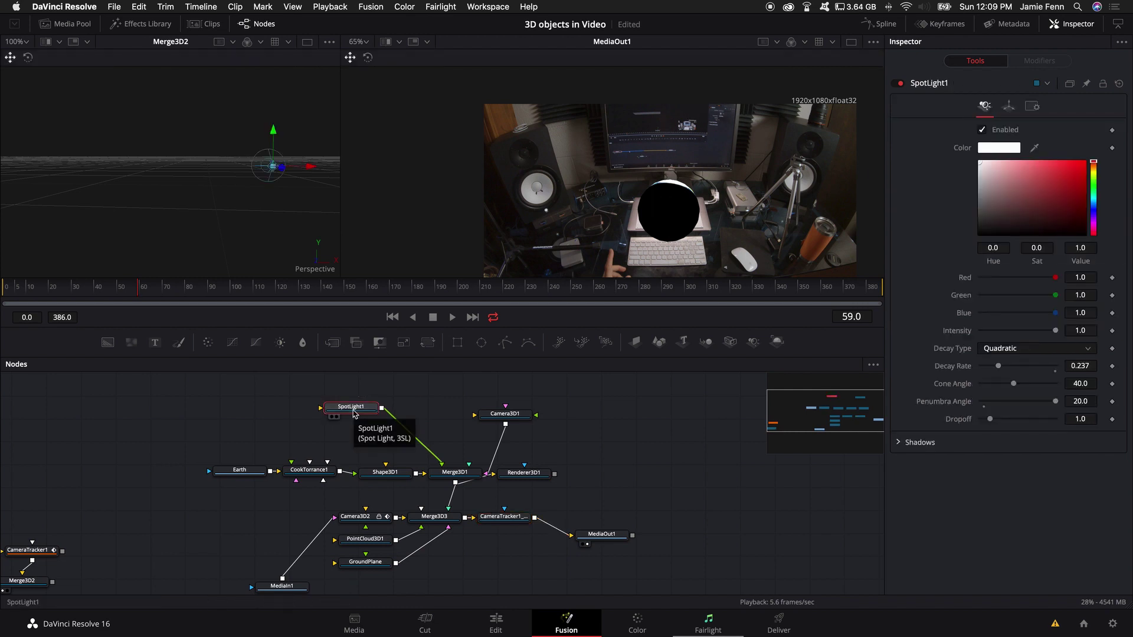
# Add SpotLight2 wired into Merge3D1, arrange the spotlight nodes, and orbit the 3D view.
pyautogui.click(455, 472)
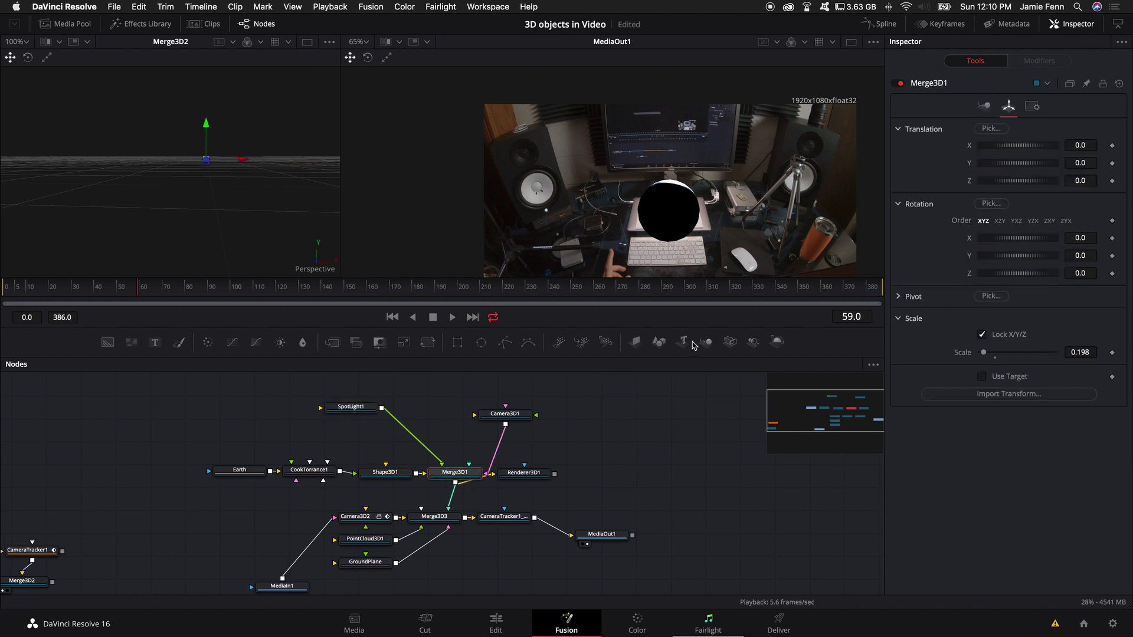
pyautogui.moveTo(753, 343); pyautogui.dragTo(445, 400)
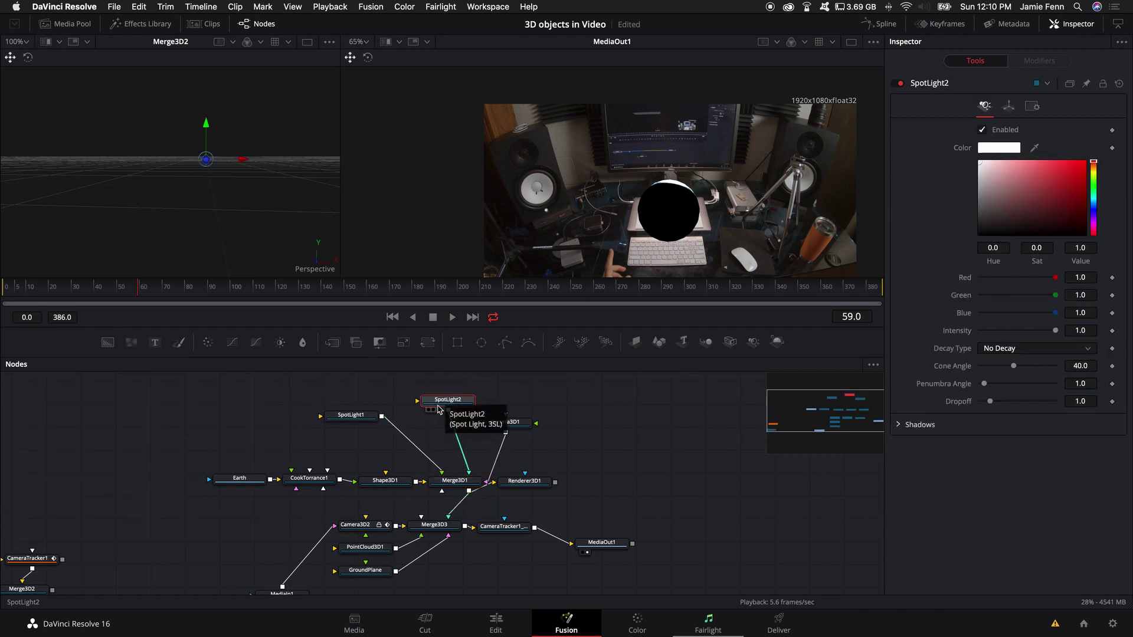
pyautogui.keyDown('ctrl'); pyautogui.click(346, 415); pyautogui.keyUp('ctrl')
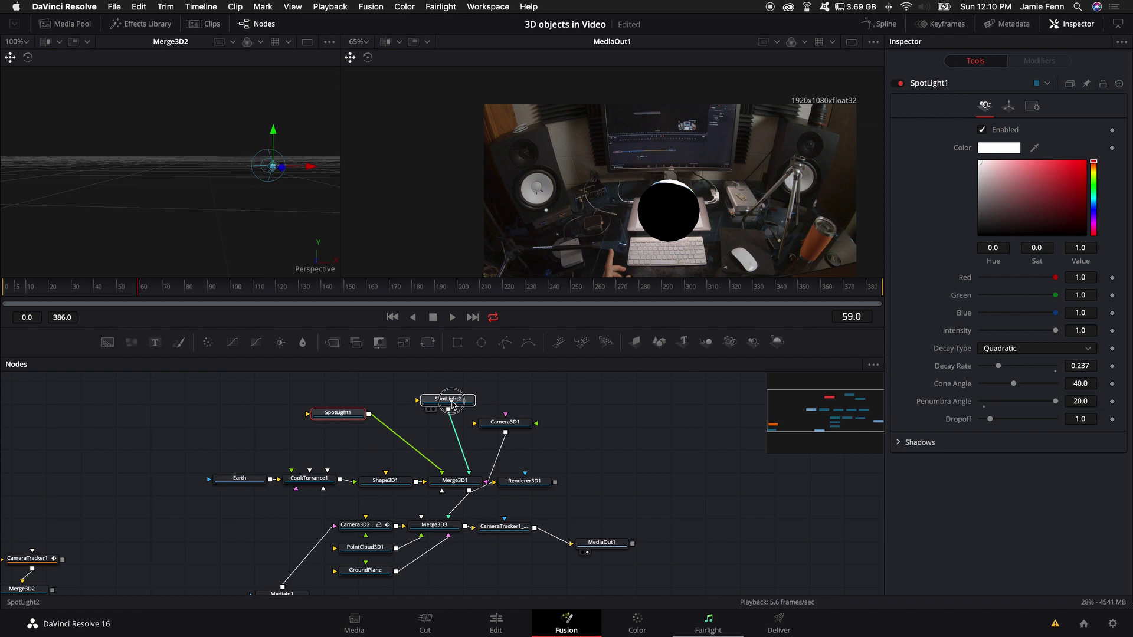
pyautogui.moveTo(456, 403); pyautogui.dragTo(441, 401)
pyautogui.click(440, 400)
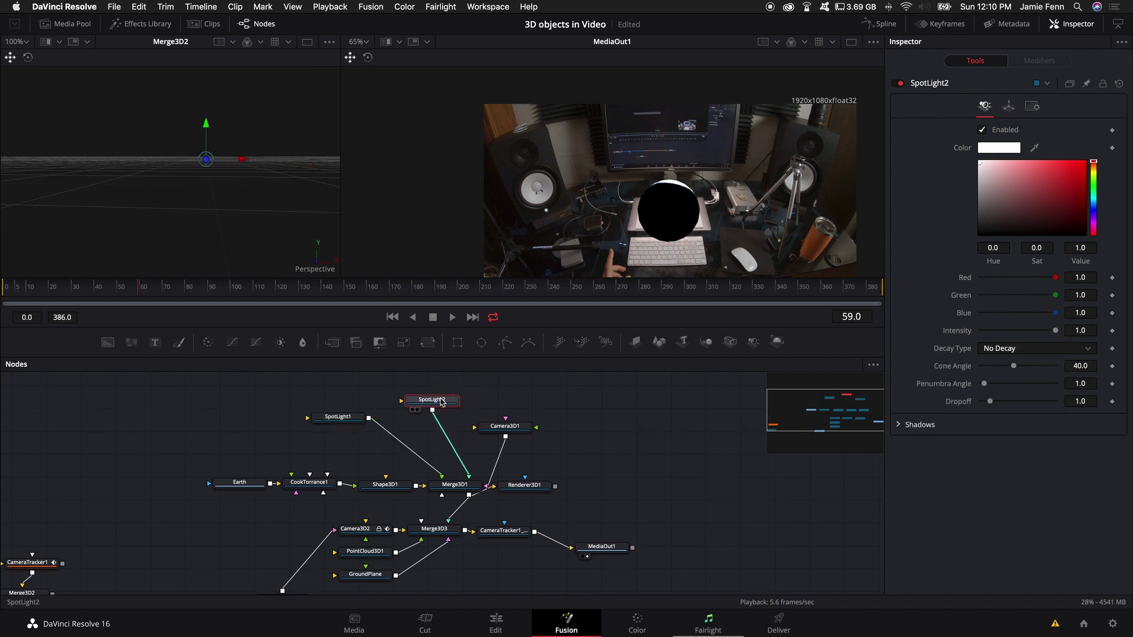
pyautogui.click(459, 487)
pyautogui.moveTo(232, 193); pyautogui.dragTo(141, 176)
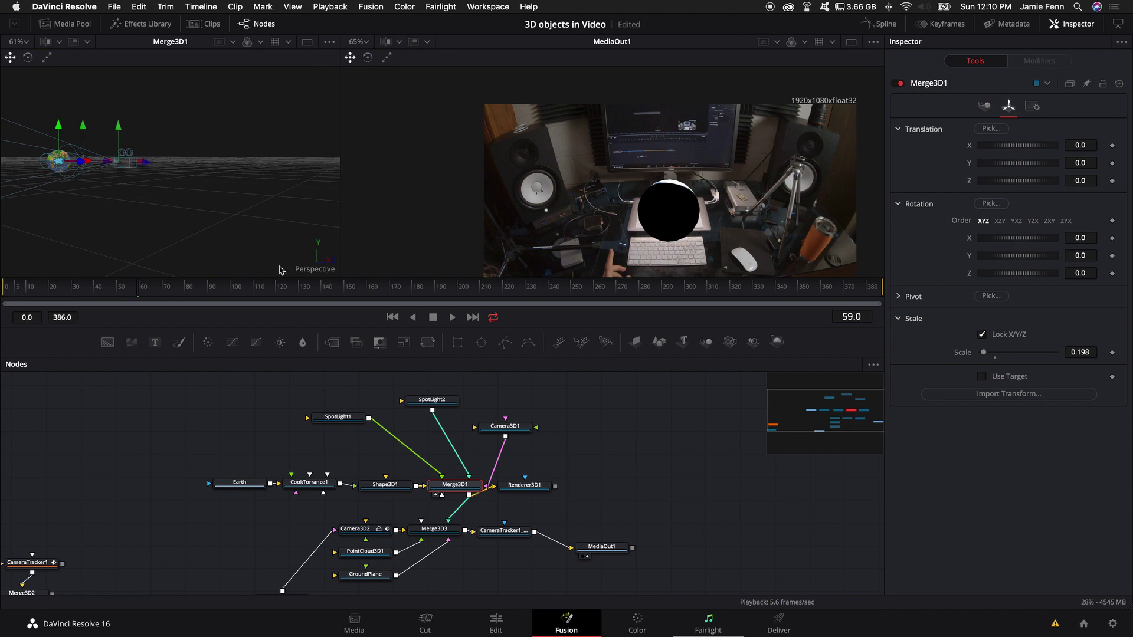
pyautogui.scroll(5, 156, 158)
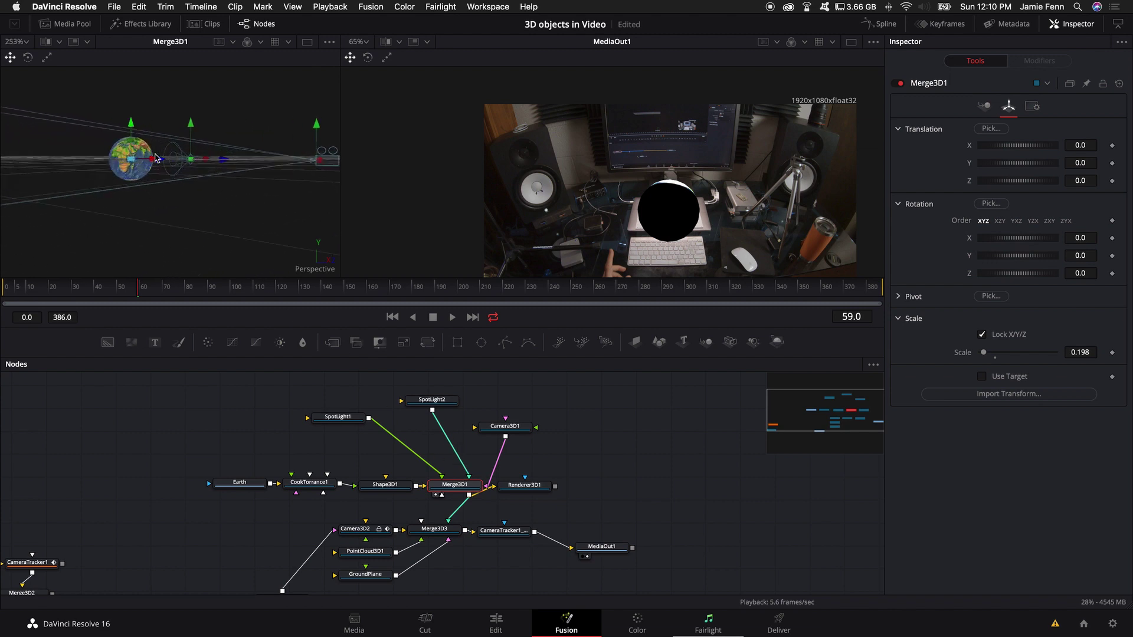
# Give SpotLight2 Quadratic decay, intensity 0.378, cone angle 76.54 and penumbra 12.44.
pyautogui.click(450, 407)
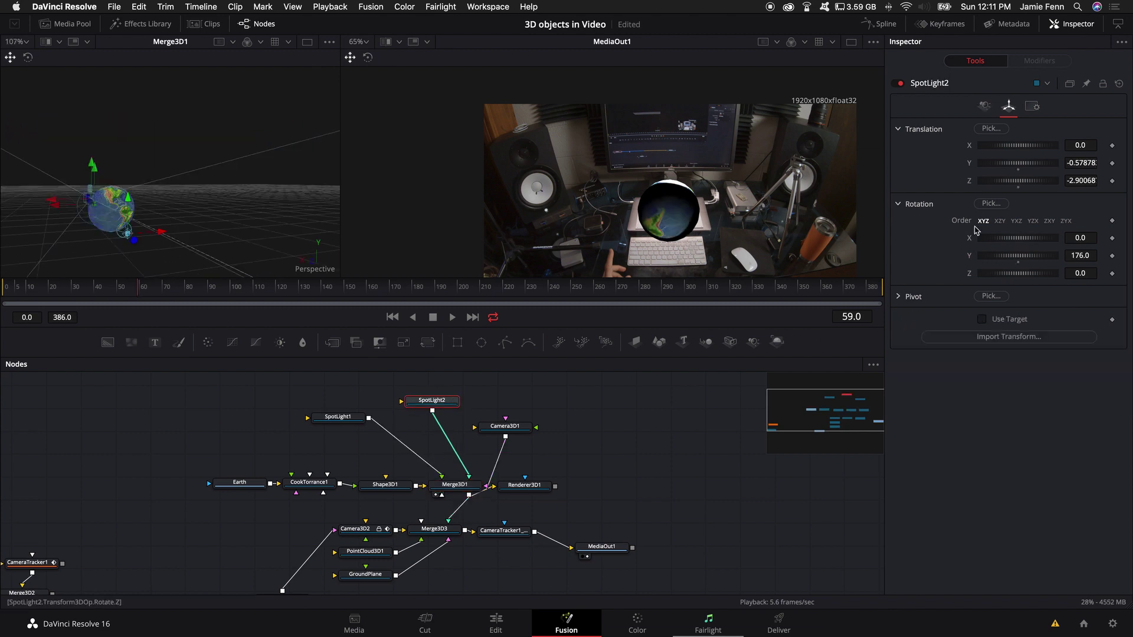
pyautogui.click(984, 106)
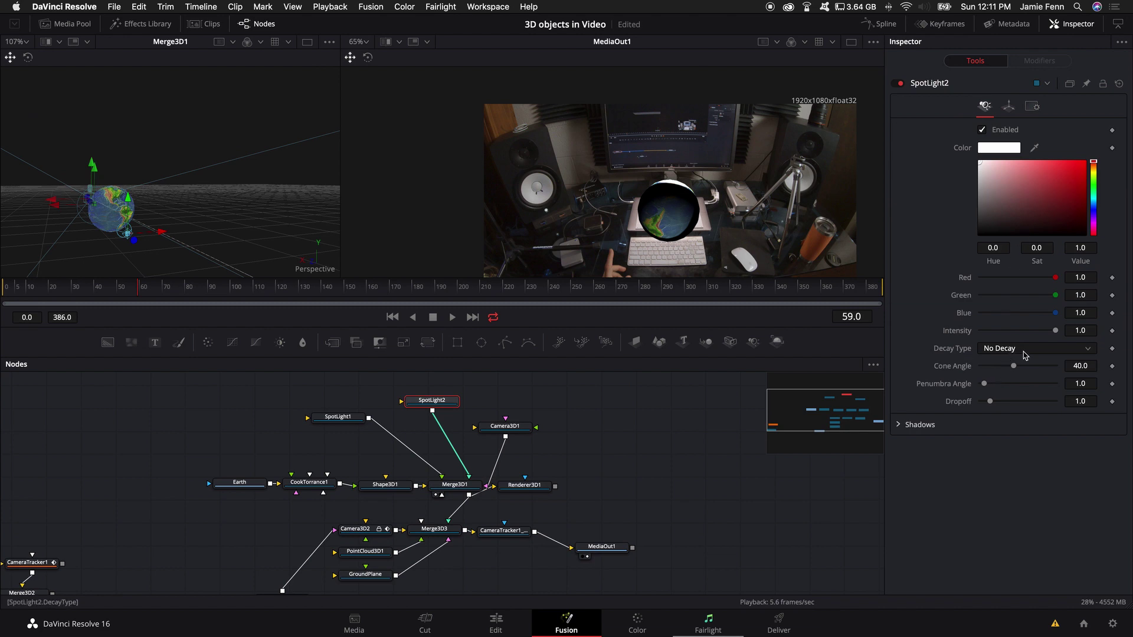
pyautogui.click(1024, 353)
pyautogui.click(1016, 388)
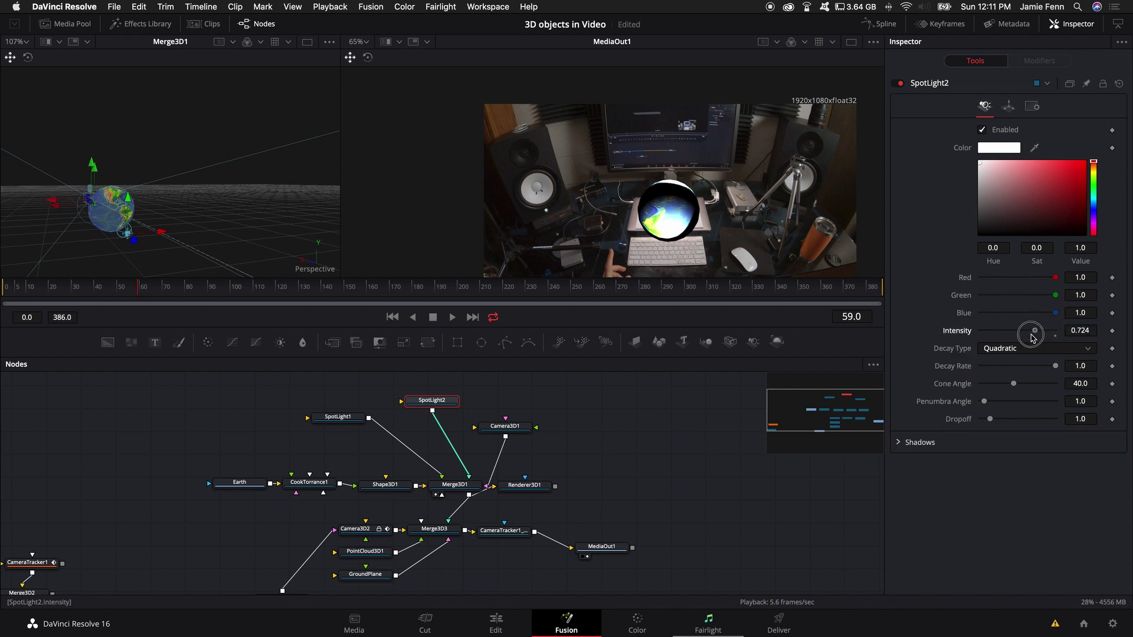
pyautogui.moveTo(1054, 332); pyautogui.dragTo(1027, 332)
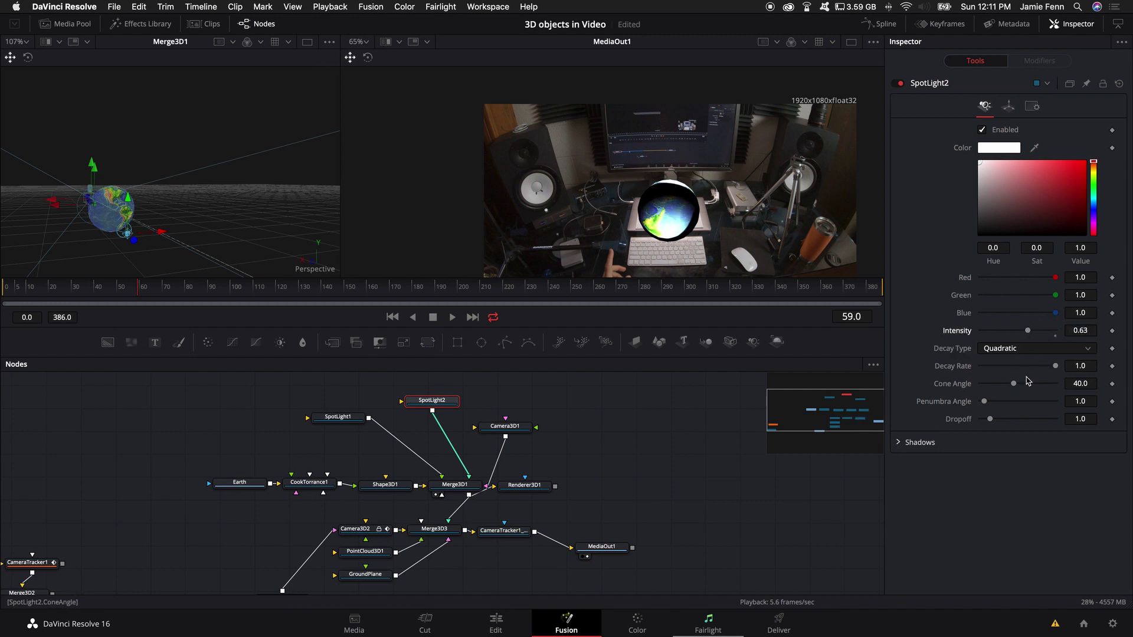
pyautogui.moveTo(1017, 389)
pyautogui.mouseDown()
pyautogui.moveTo(1031, 390)
pyautogui.moveTo(1028, 404)
pyautogui.mouseUp()
pyautogui.moveTo(1028, 331); pyautogui.dragTo(1008, 330)
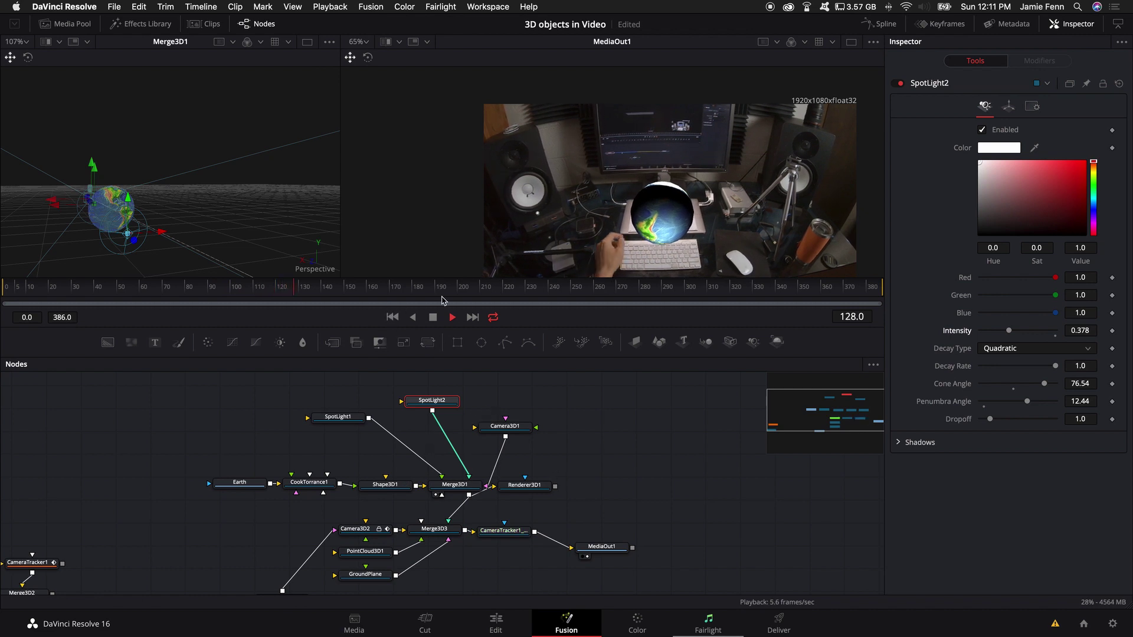
pyautogui.scroll(5, 670, 261)
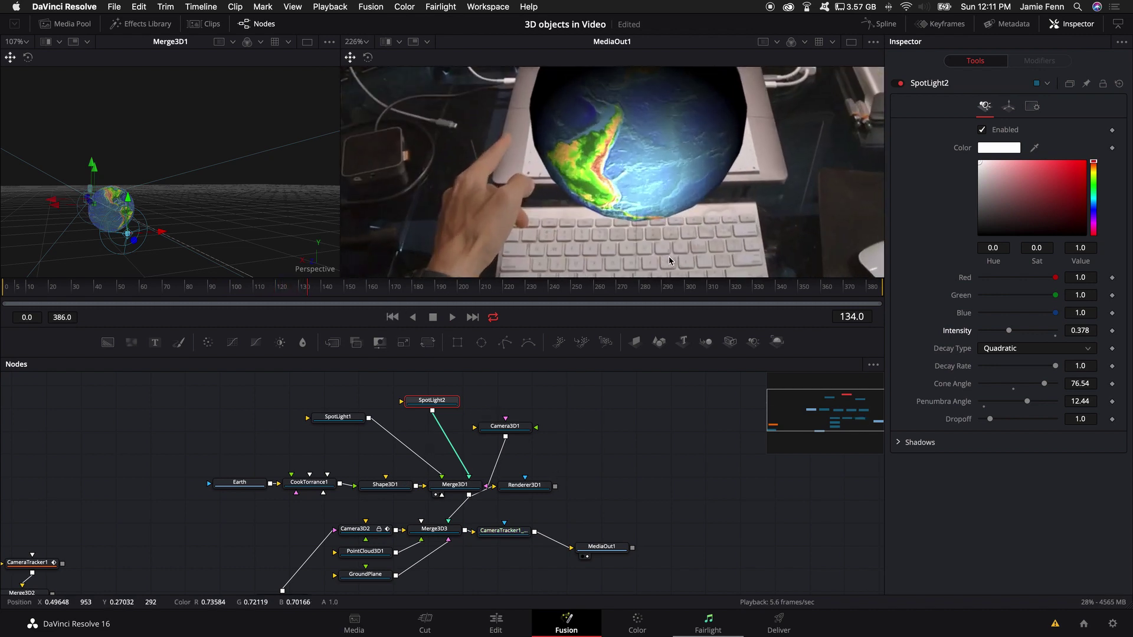
pyautogui.scroll(-5, 671, 261)
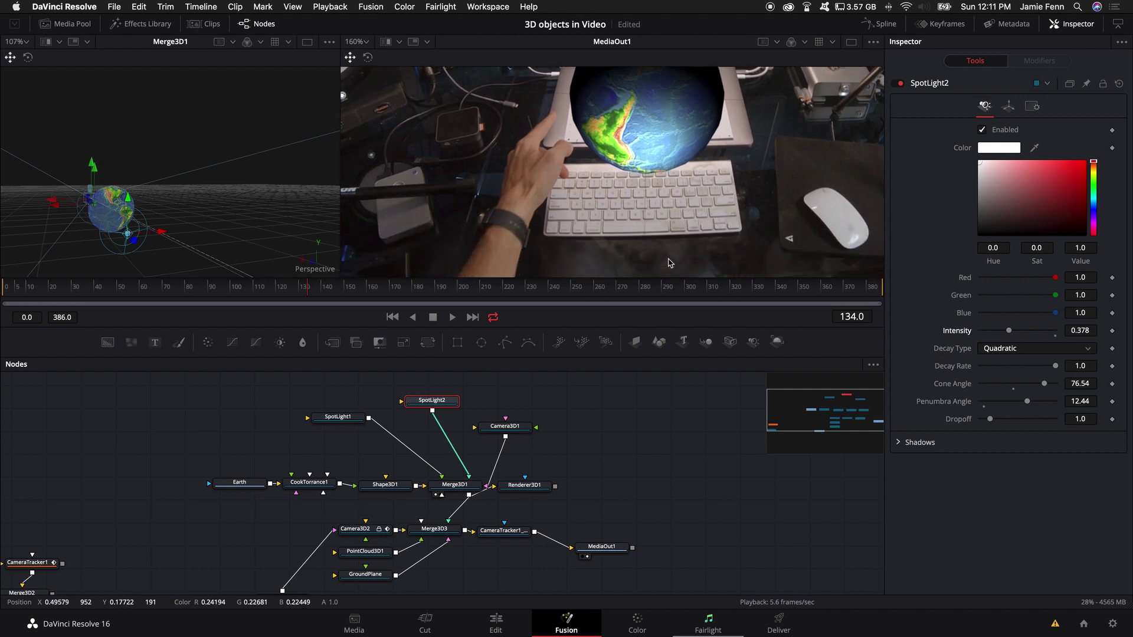
# Delete the GroundPlane node's link to Merge3D3.
pyautogui.click(607, 549)
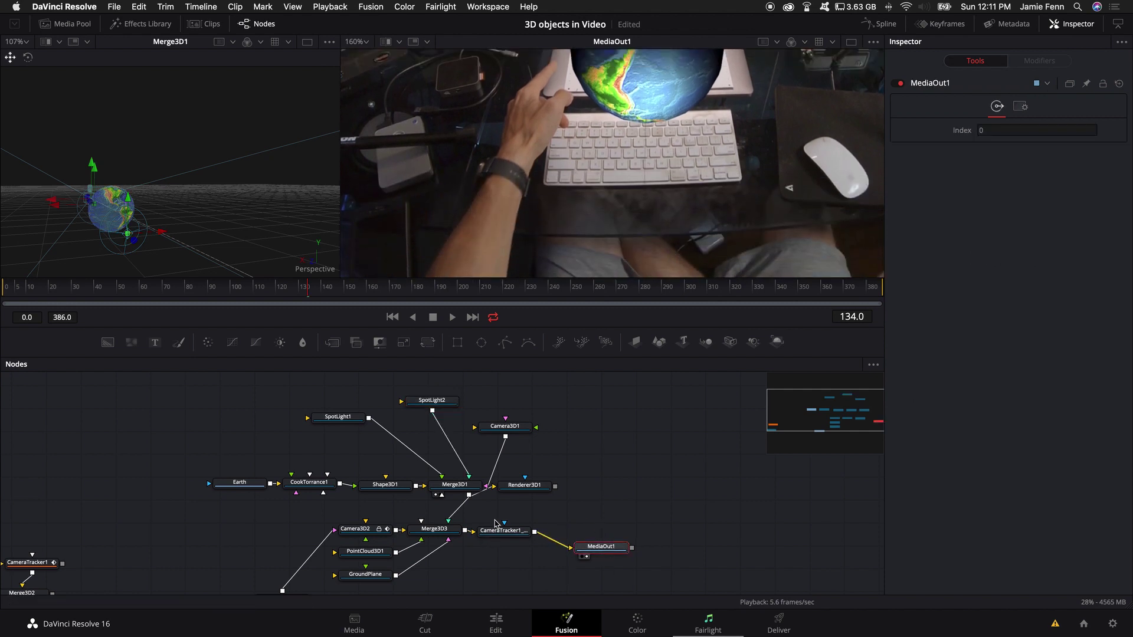
pyautogui.scroll(-2, 607, 549)
pyautogui.click(374, 555)
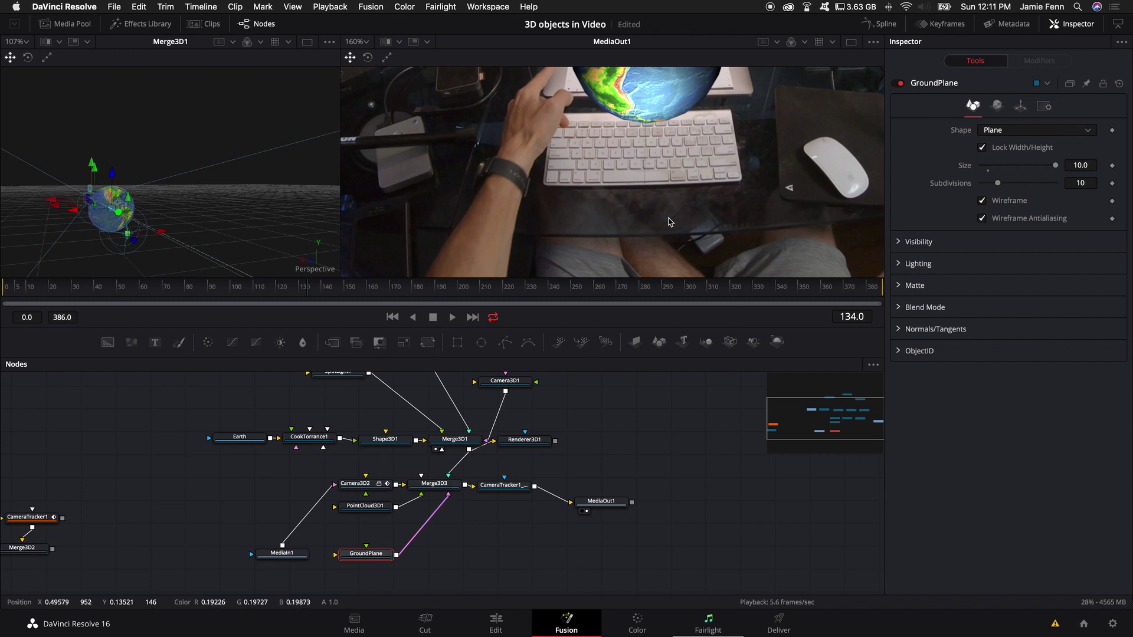
pyautogui.scroll(-4, 673, 221)
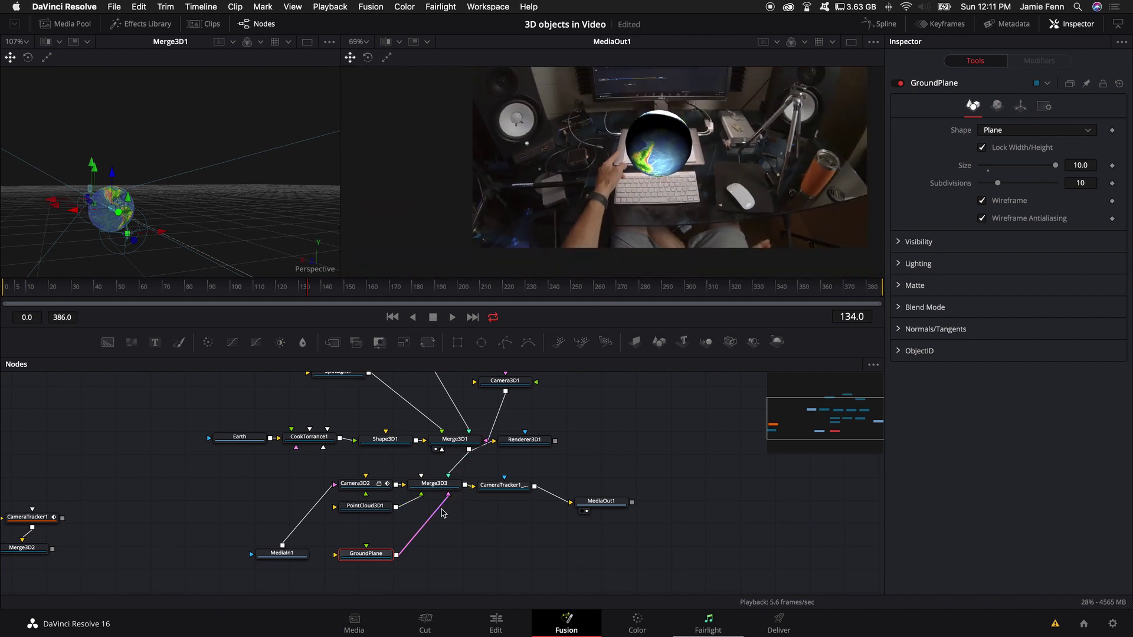
pyautogui.click(436, 513)
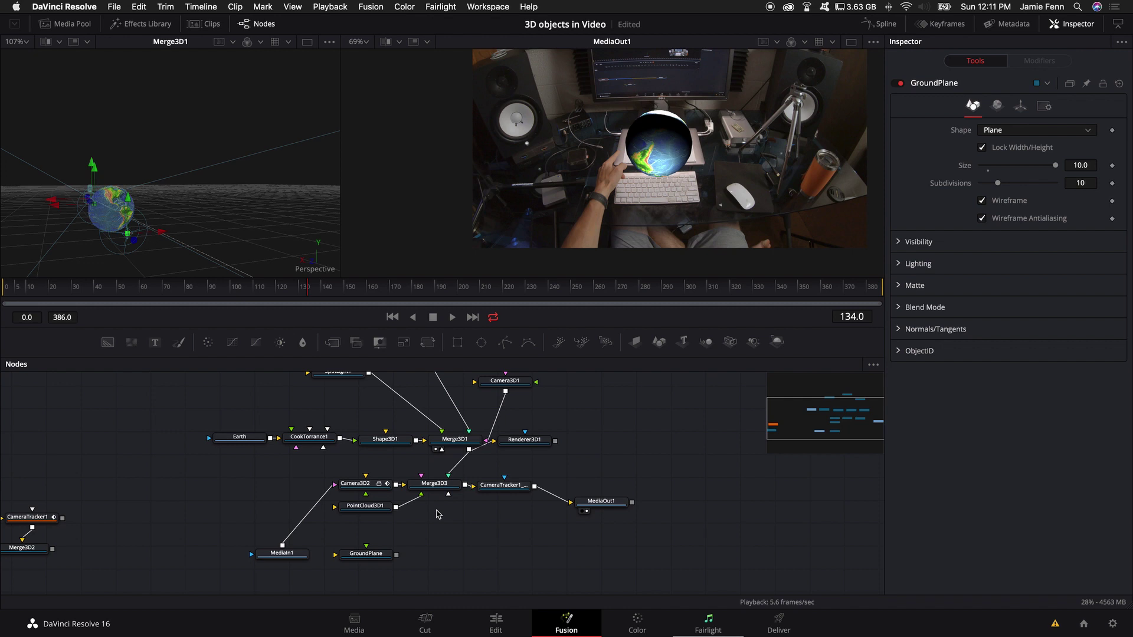
pyautogui.scroll(2, 522, 479)
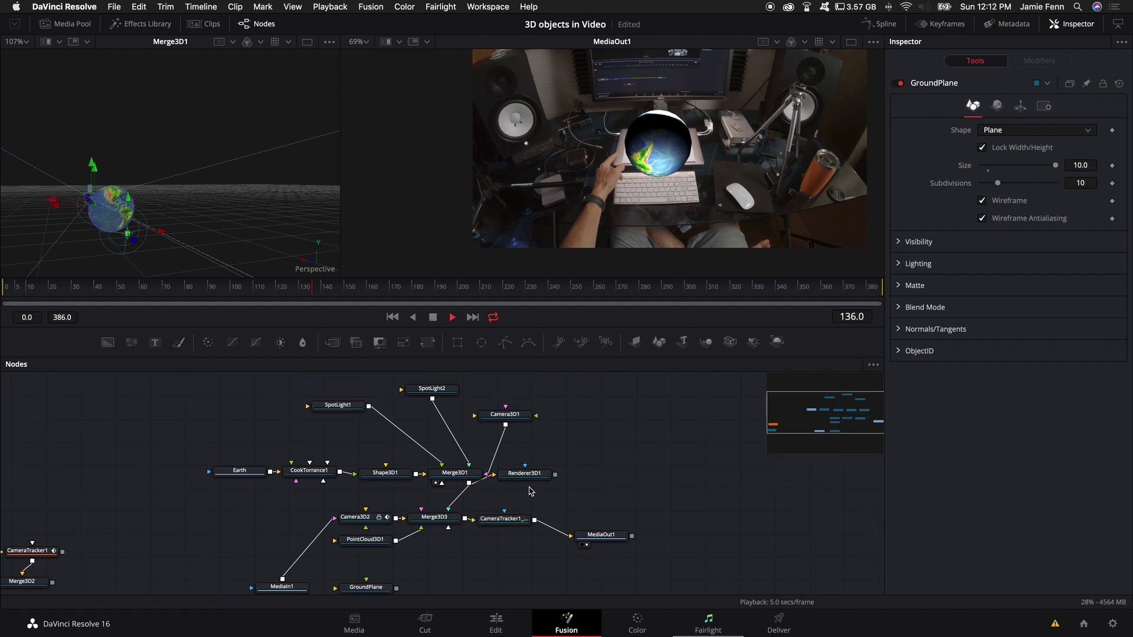
# Scrub the clip back to frame 207 and select Shape3D1.
pyautogui.click(700, 291)
pyautogui.press('space')
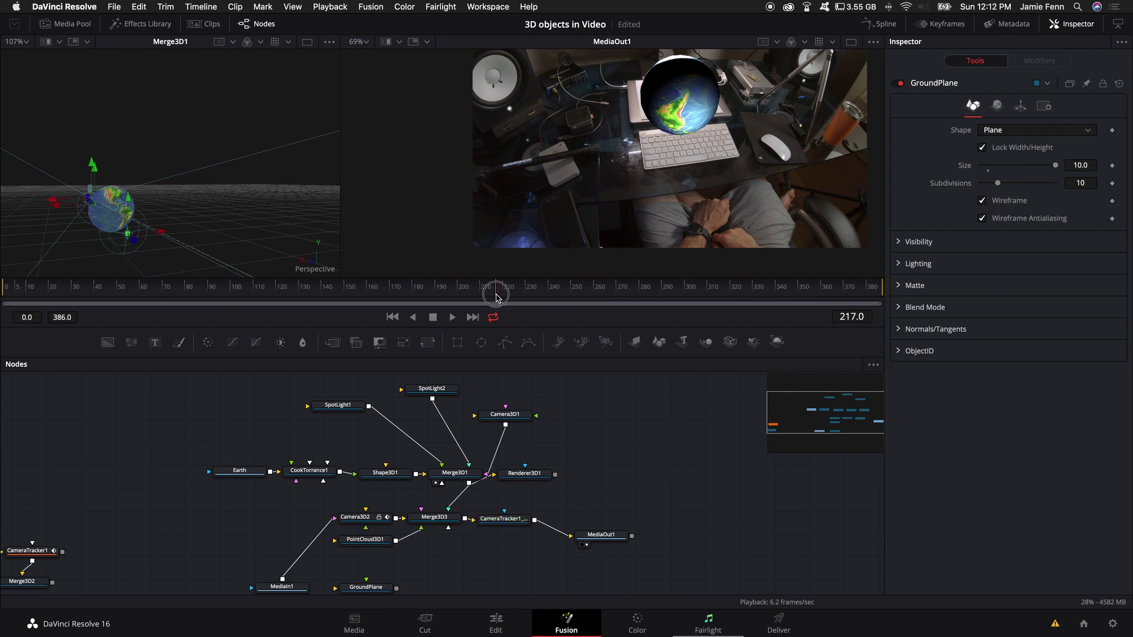
pyautogui.click(478, 290)
pyautogui.click(385, 473)
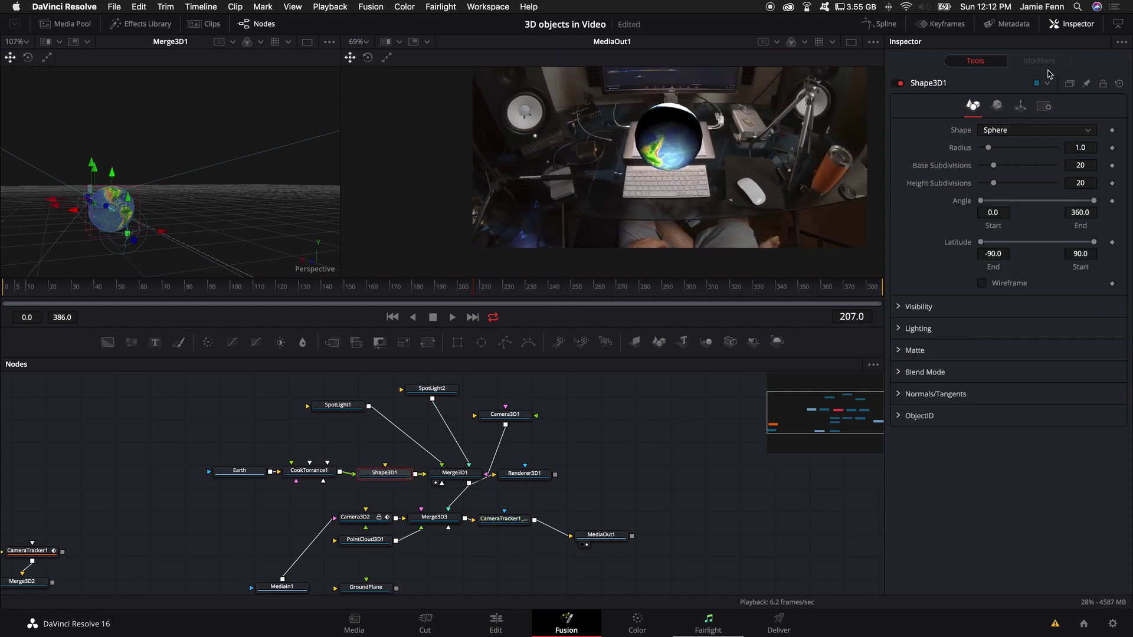
# Rotate Shape3D1 around X on its Transform tab and orbit the 3D view.
pyautogui.click(1021, 106)
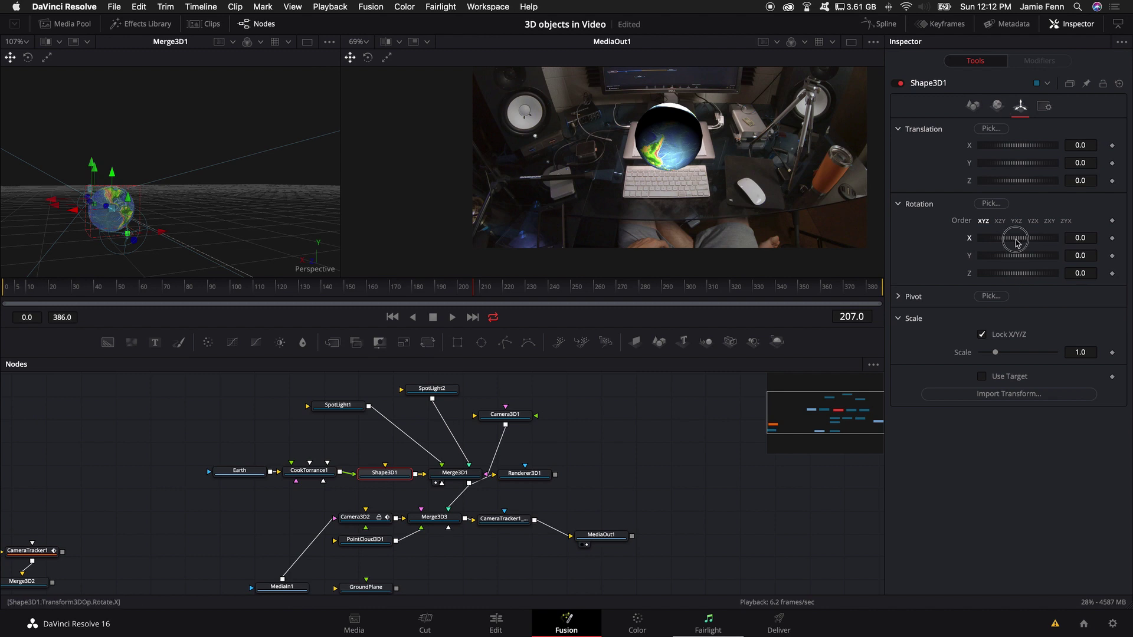
pyautogui.moveTo(1018, 242)
pyautogui.mouseDown()
pyautogui.moveTo(1049, 245)
pyautogui.moveTo(1019, 257)
pyautogui.moveTo(1023, 273)
pyautogui.mouseUp()
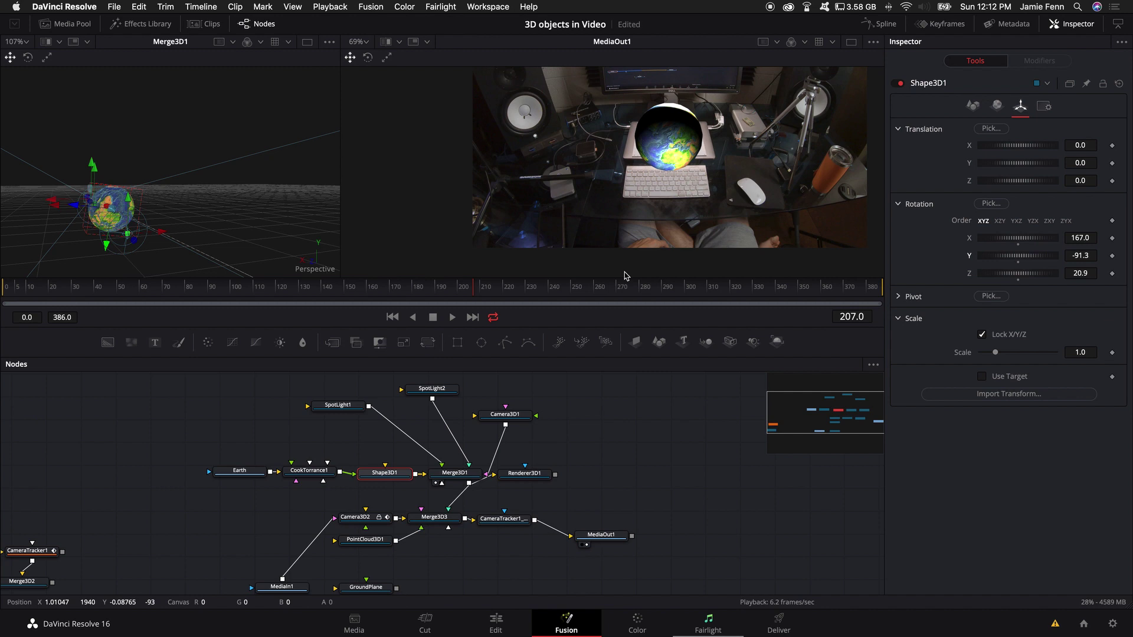
pyautogui.click(431, 395)
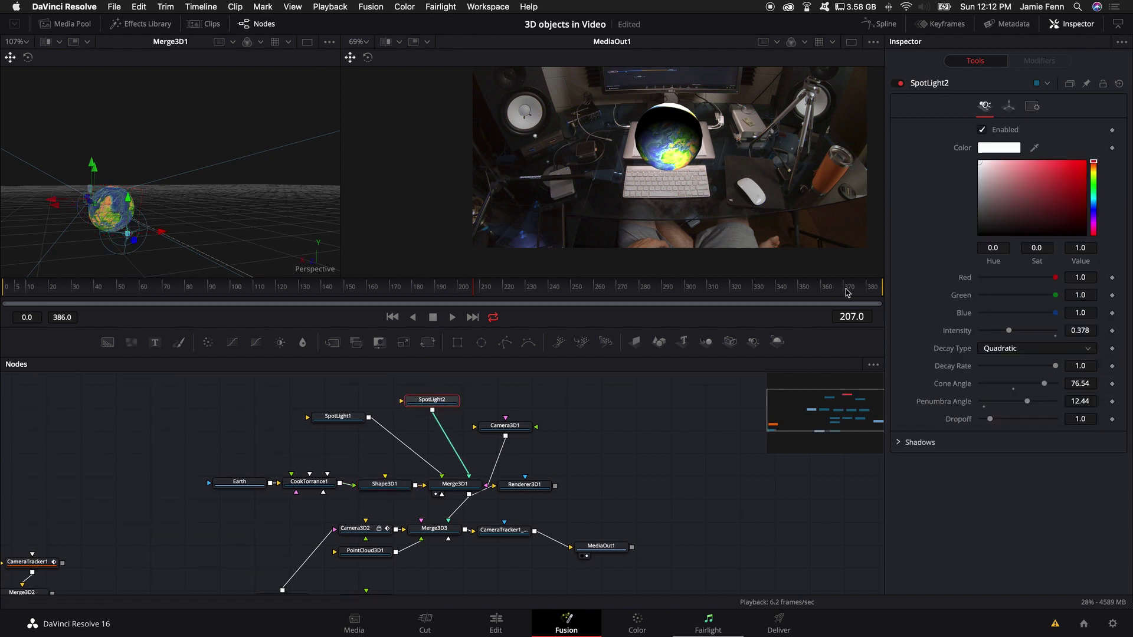
pyautogui.moveTo(133, 237); pyautogui.dragTo(114, 207)
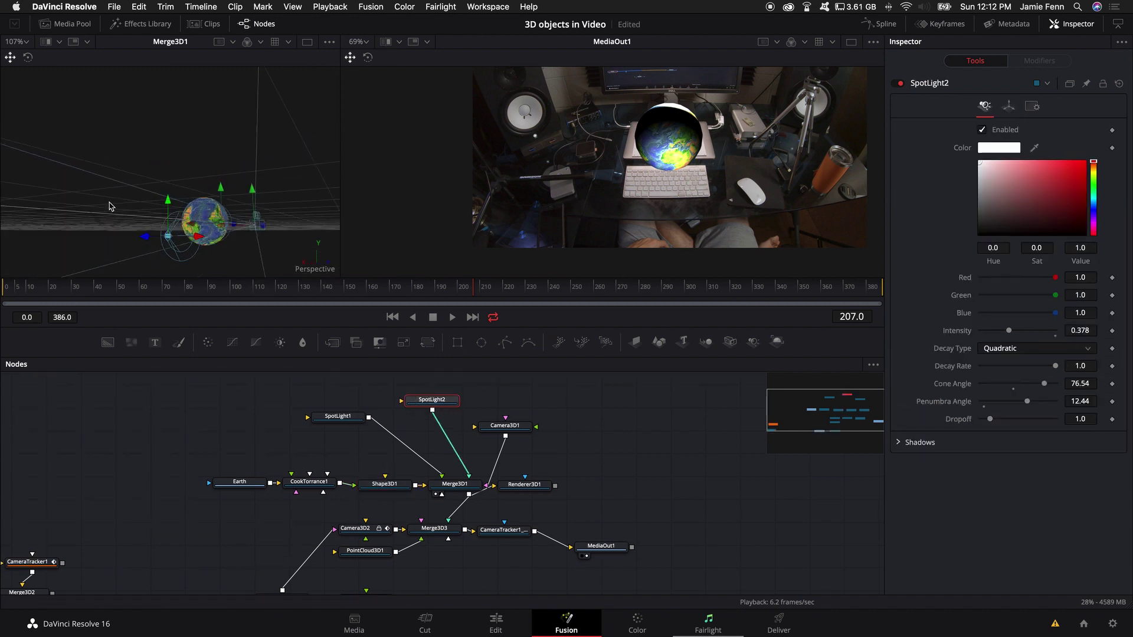
pyautogui.scroll(5, 667, 158)
pyautogui.scroll(-4, 668, 157)
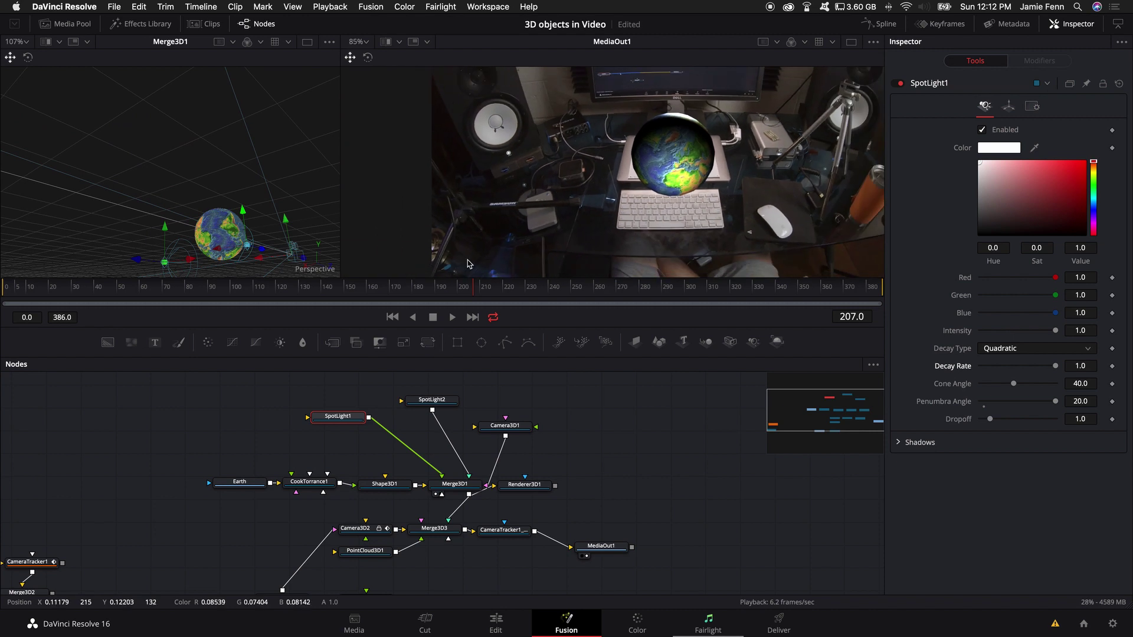
# Tilt the globe further to rotation 182.7, -18.3, -23.4 and orbit toward the spotlight.
pyautogui.click(372, 483)
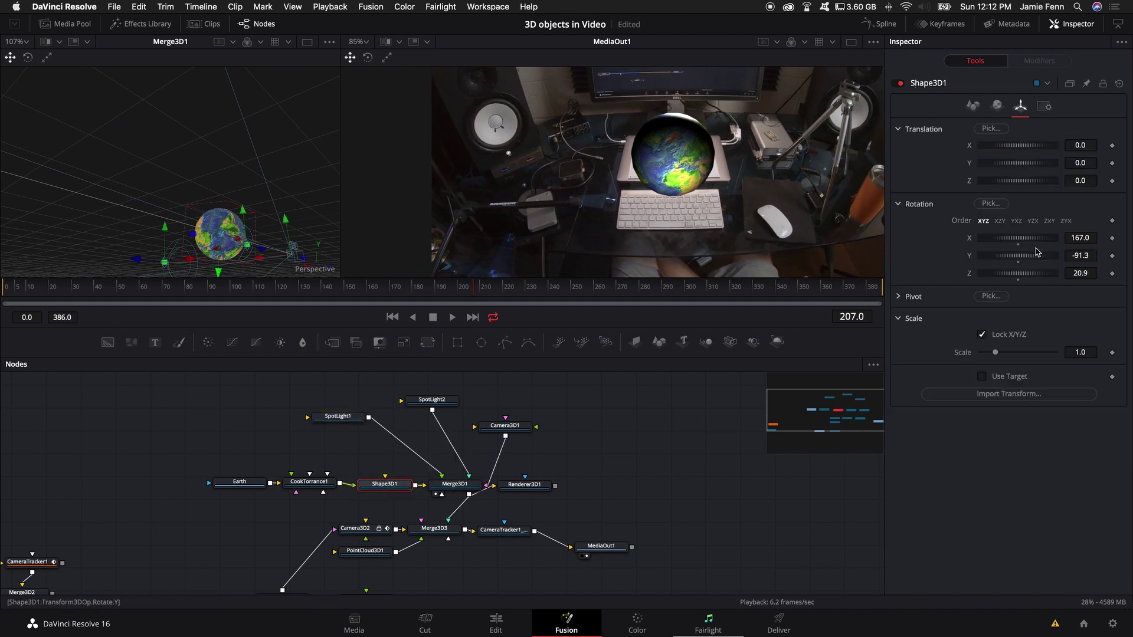
pyautogui.moveTo(1018, 239); pyautogui.dragTo(1009, 275)
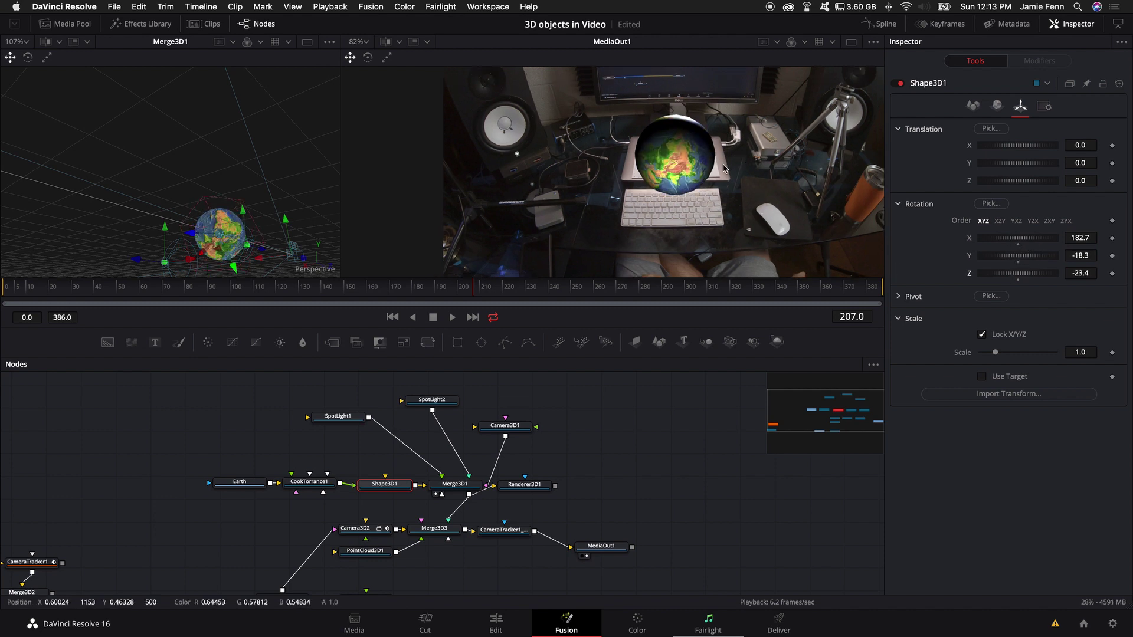
pyautogui.scroll(-3, 723, 170)
pyautogui.scroll(2, 724, 170)
pyautogui.scroll(1, 723, 170)
pyautogui.click(162, 262)
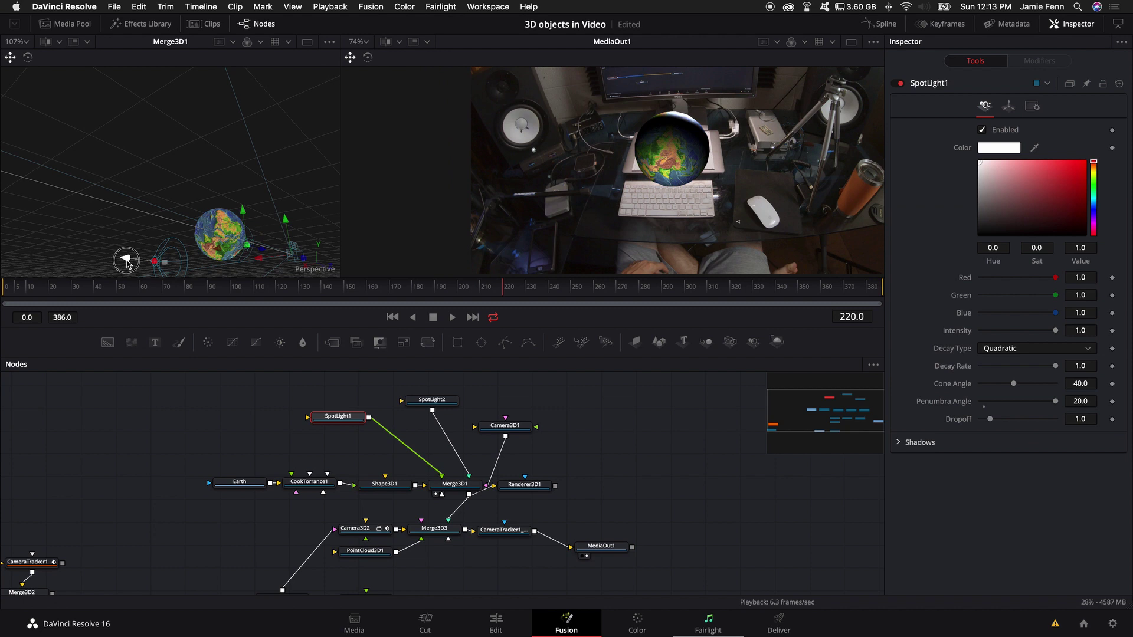
pyautogui.moveTo(236, 251)
pyautogui.mouseDown()
pyautogui.moveTo(252, 224)
pyautogui.moveTo(213, 221)
pyautogui.mouseUp()
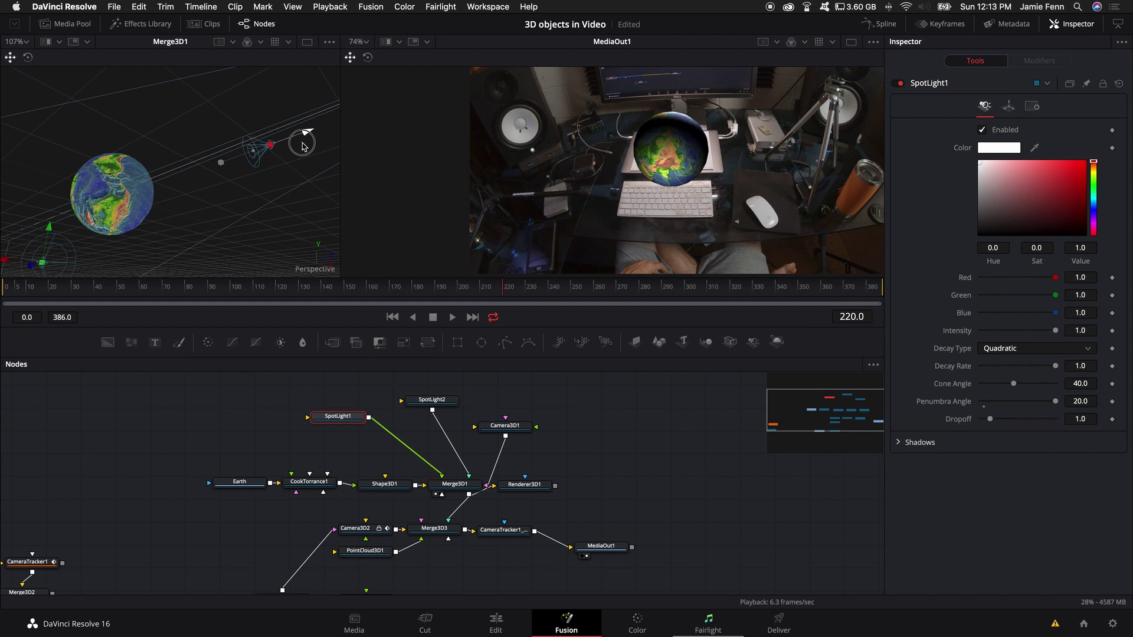
pyautogui.moveTo(296, 144)
pyautogui.mouseDown()
pyautogui.moveTo(191, 226)
pyautogui.moveTo(222, 249)
pyautogui.mouseUp()
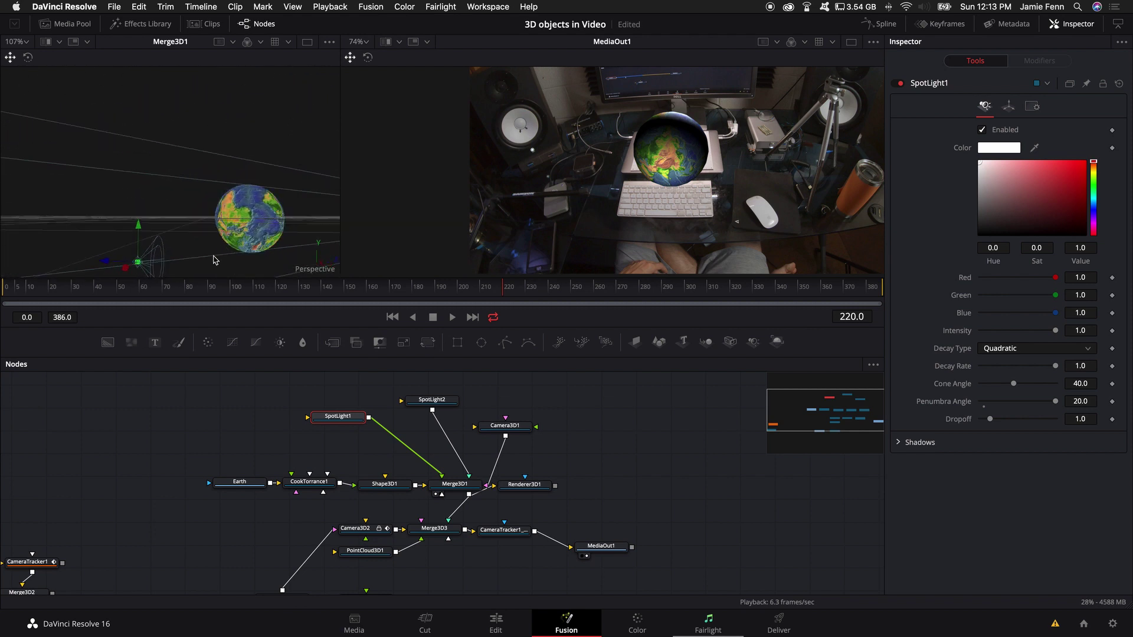
# Play the globe composite on the Edit page timeline.
pyautogui.hotkey('shift', '4')
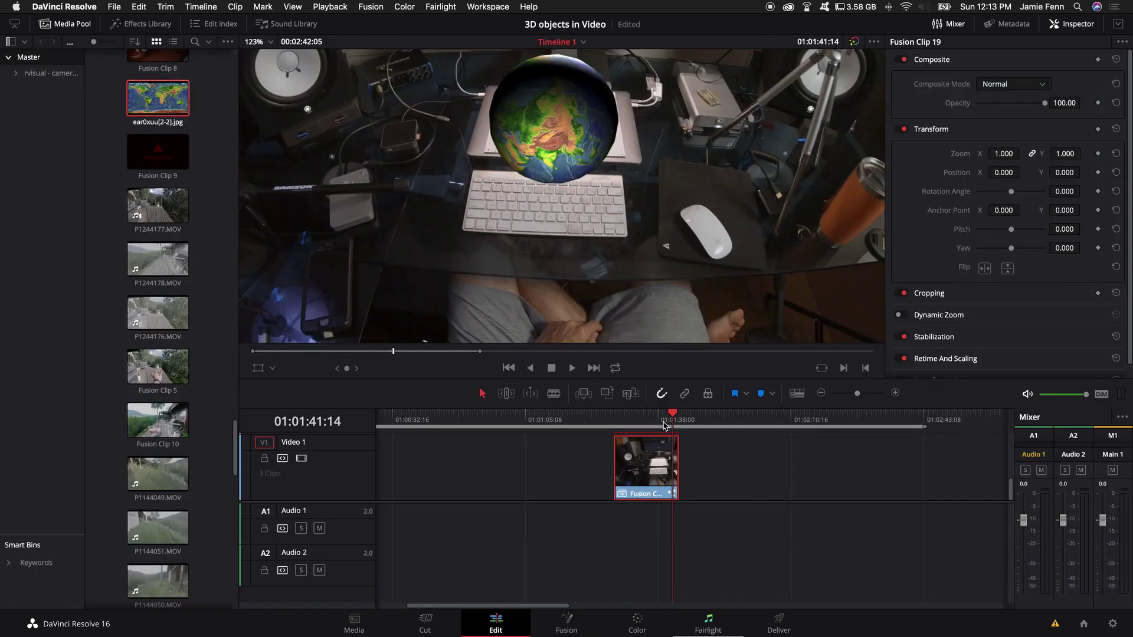
pyautogui.moveTo(665, 426); pyautogui.dragTo(613, 418)
pyautogui.press('space')
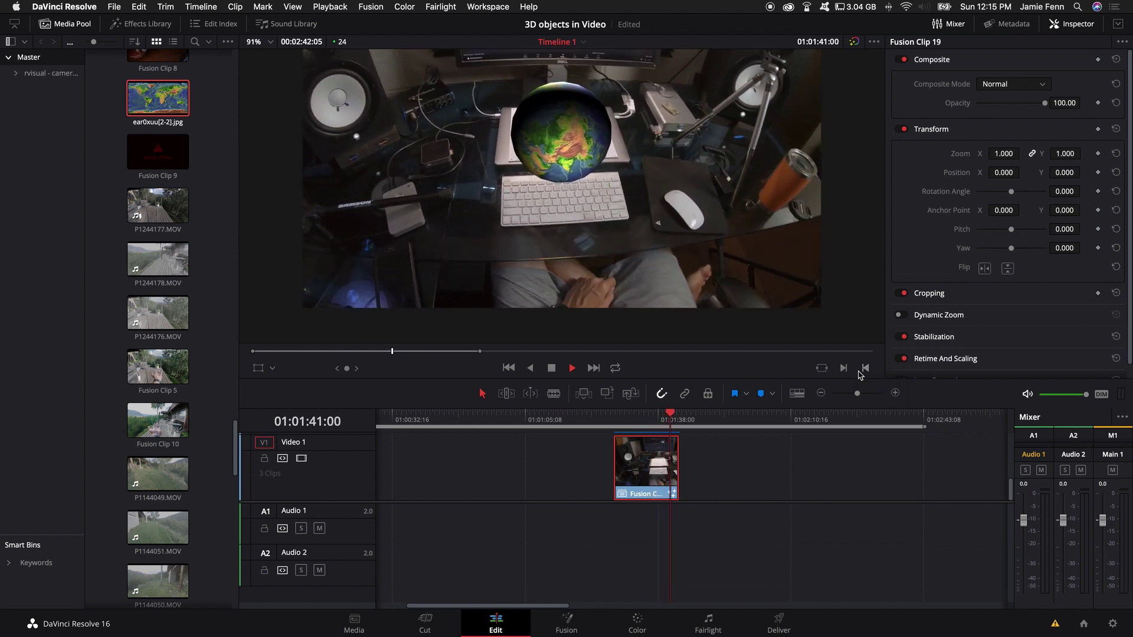
# Return to the Fusion page with the playhead around frame 82.
pyautogui.click(648, 419)
pyautogui.click(565, 622)
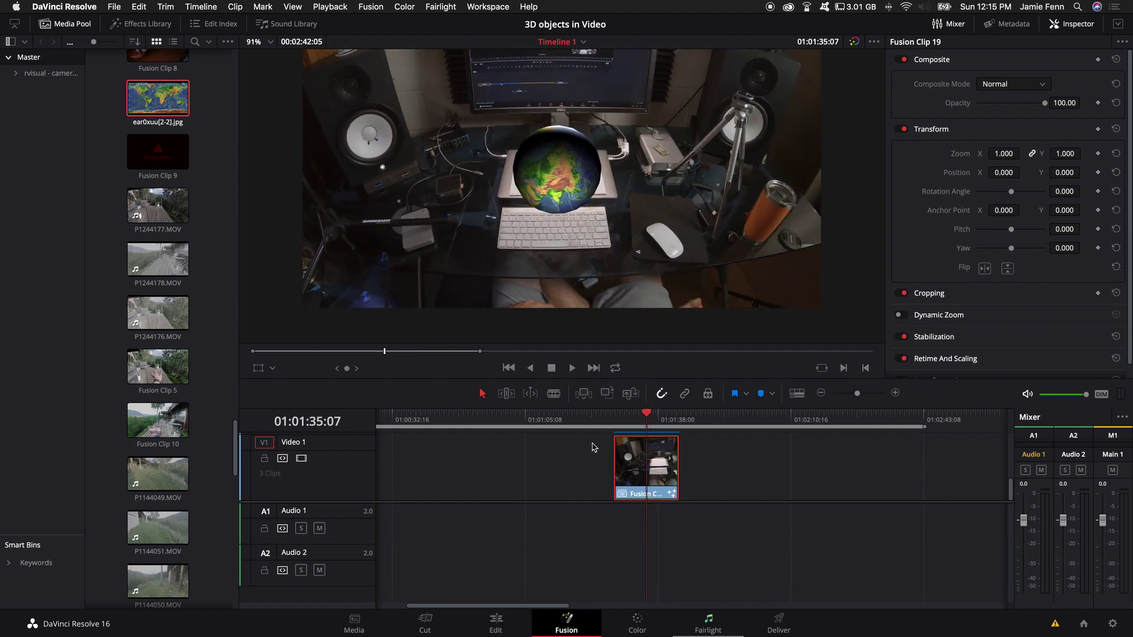
pyautogui.moveTo(205, 295)
pyautogui.mouseDown()
pyautogui.moveTo(154, 299)
pyautogui.moveTo(198, 302)
pyautogui.mouseUp()
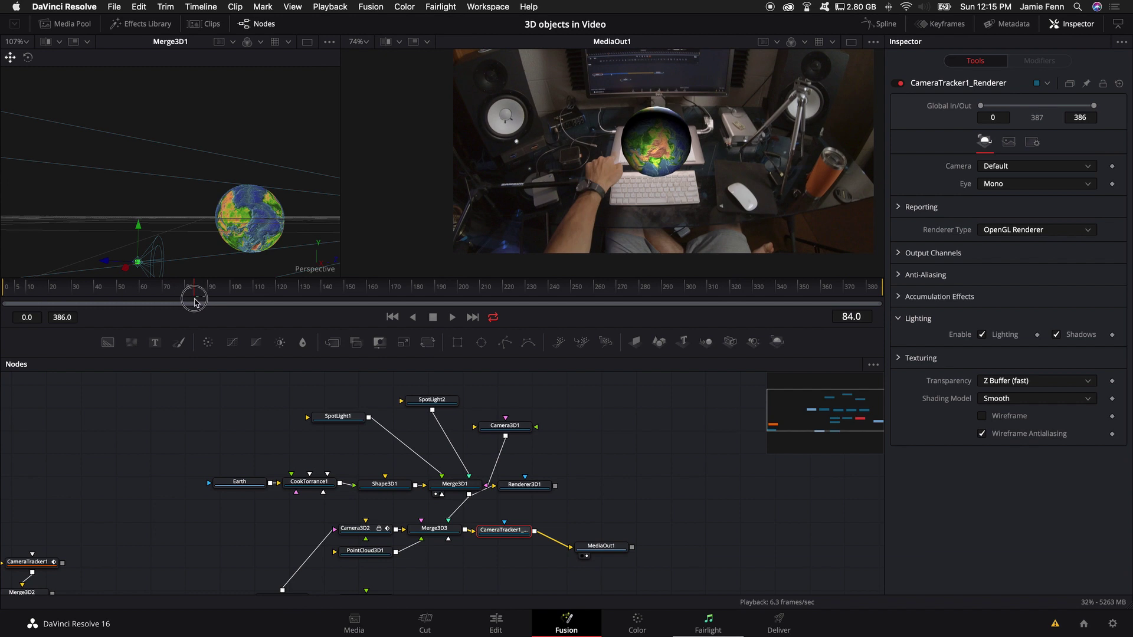
# Keyframe Shape3D1's Rotation Y up to about 714.7 at a later frame.
pyautogui.click(381, 487)
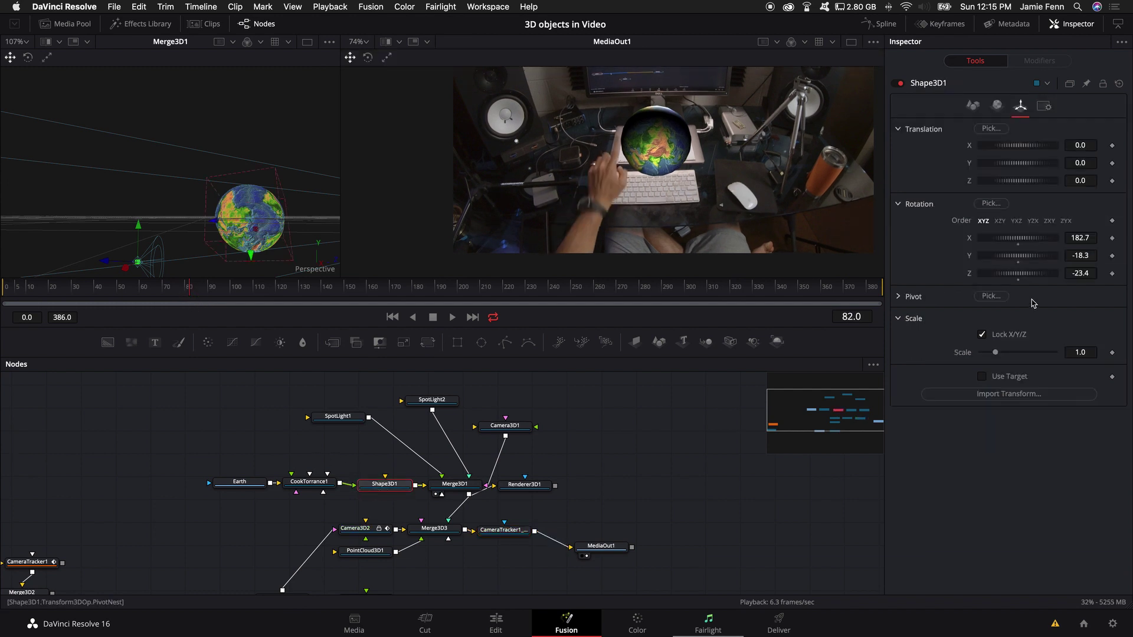
pyautogui.moveTo(1032, 265)
pyautogui.mouseDown()
pyautogui.moveTo(1006, 267)
pyautogui.moveTo(1023, 272)
pyautogui.mouseUp()
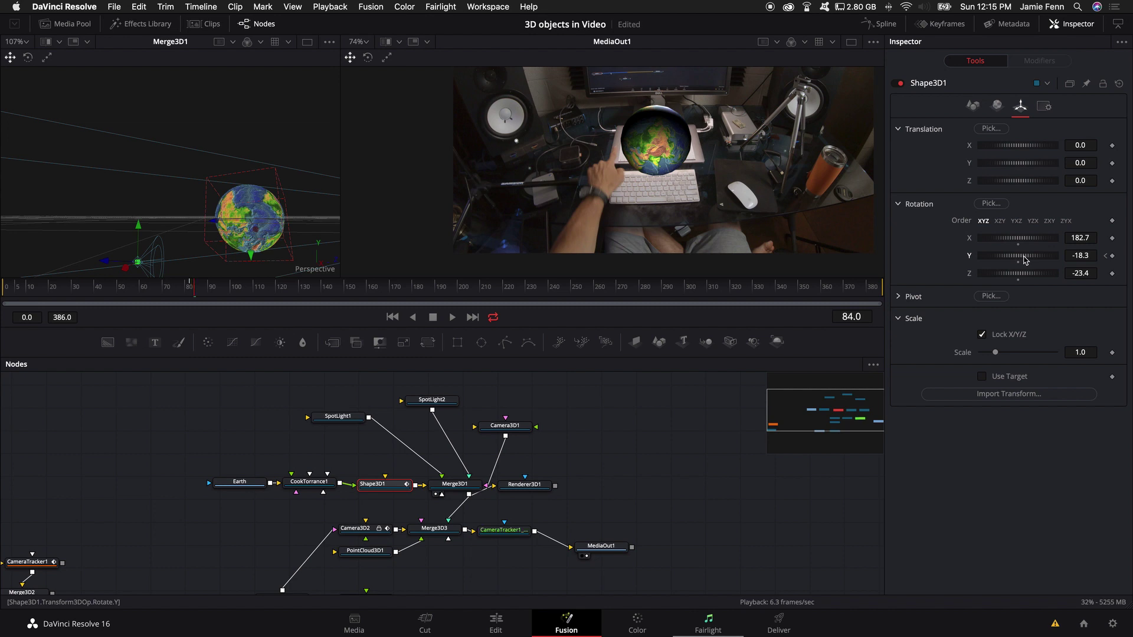
pyautogui.moveTo(252, 290); pyautogui.dragTo(306, 295)
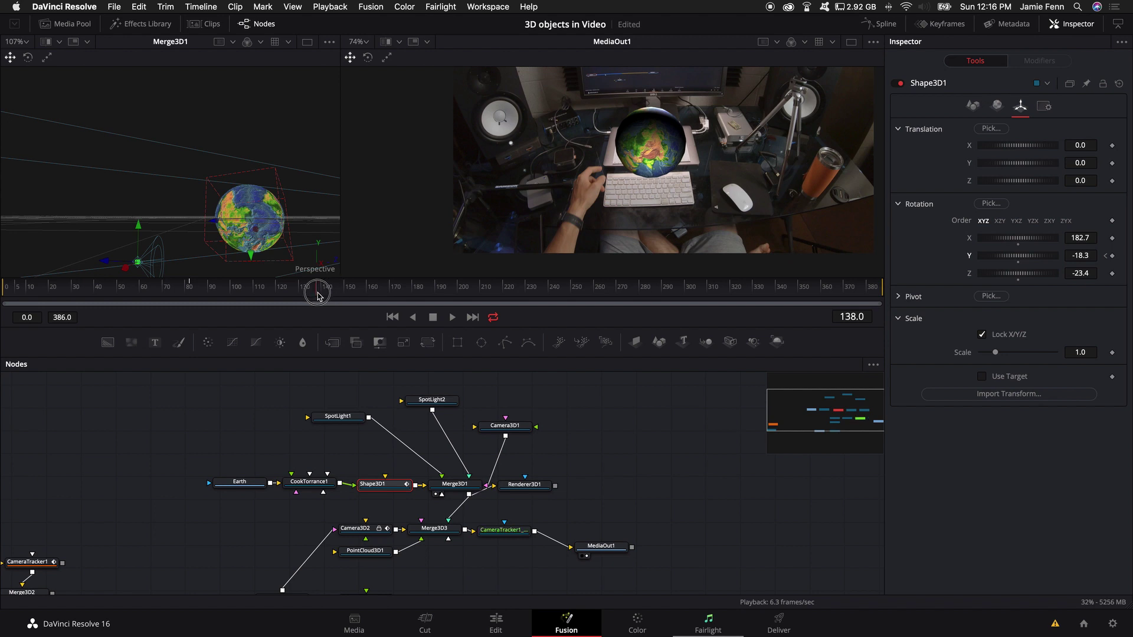
pyautogui.moveTo(1013, 255); pyautogui.dragTo(1125, 256)
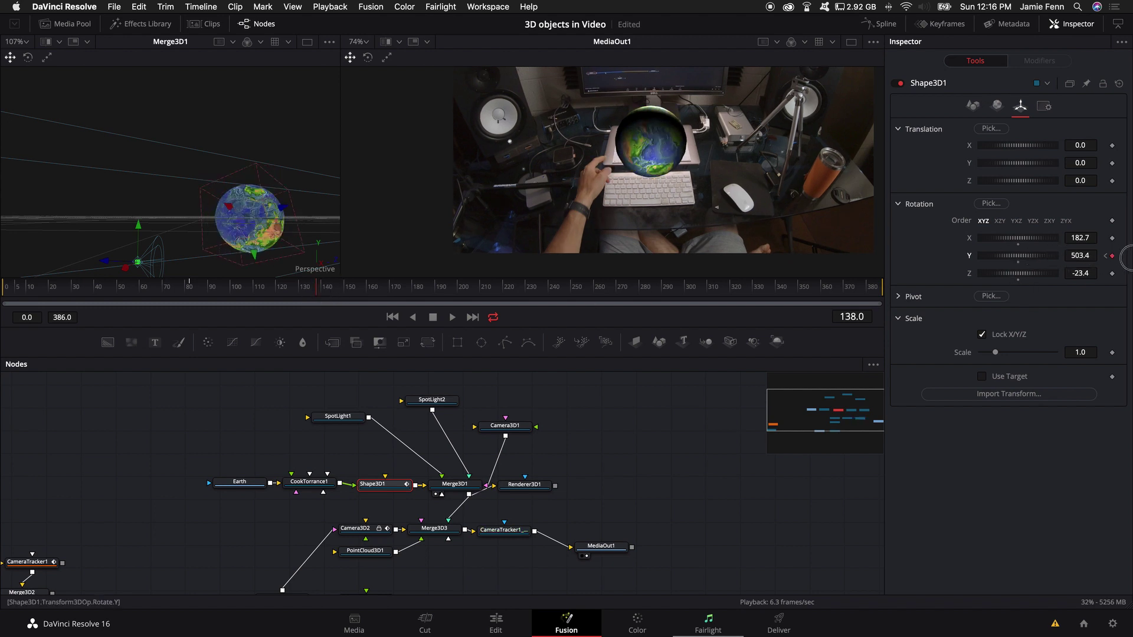
pyautogui.moveTo(1028, 264); pyautogui.dragTo(1049, 259)
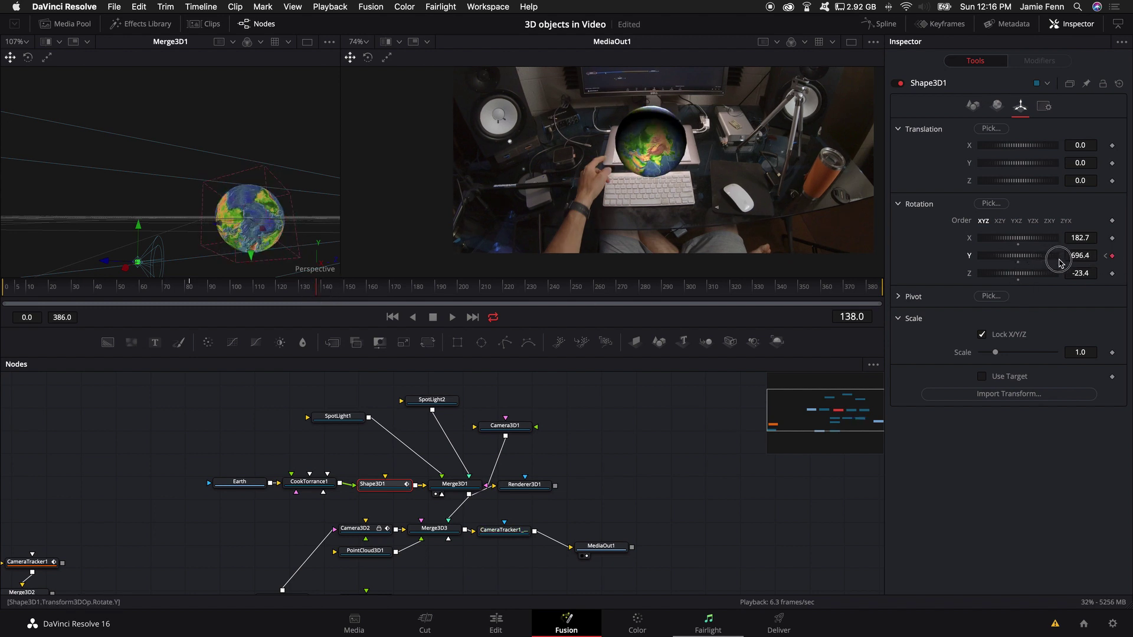
# Play the spin animation from frame 72 and stop it.
pyautogui.click(169, 291)
pyautogui.press('space')
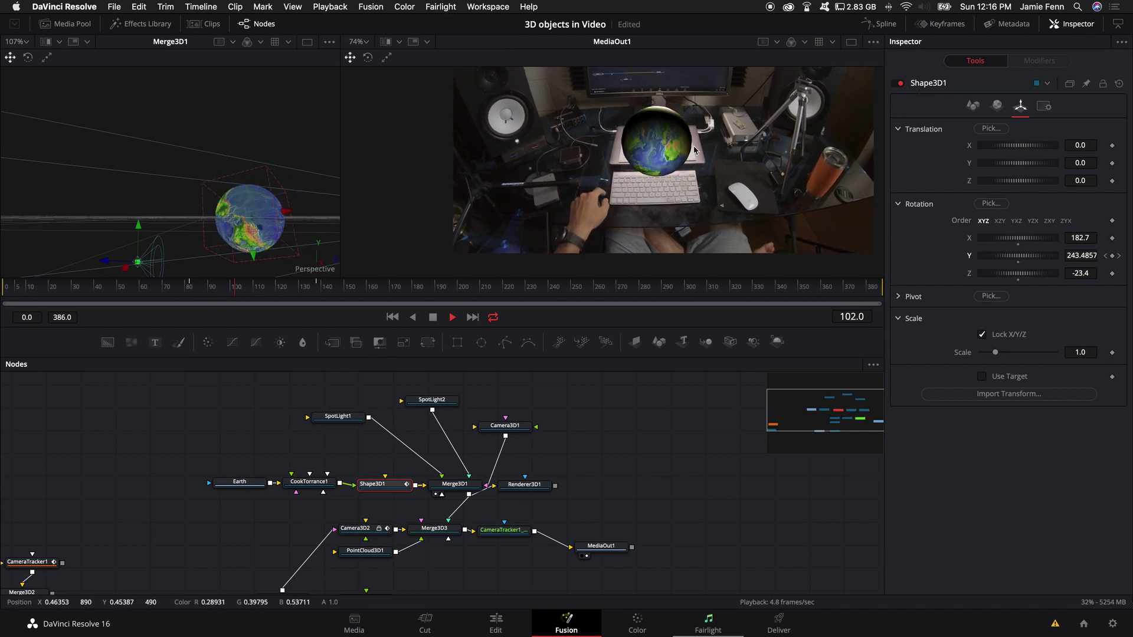
pyautogui.press('space')
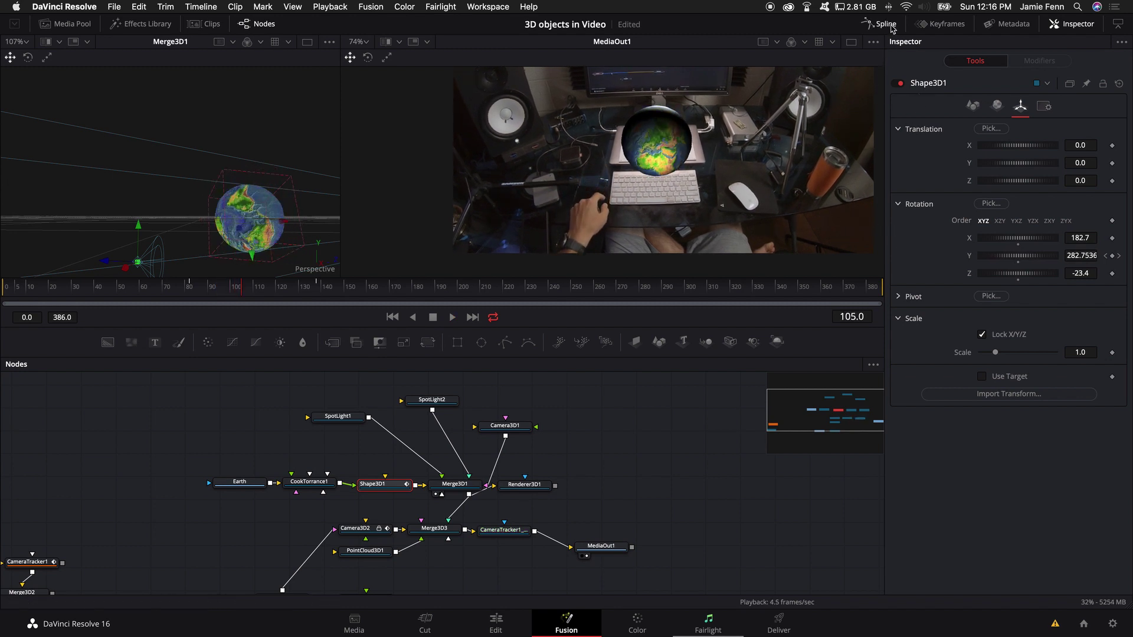
# Make Shape3D1's Y Rotation keyframes smooth in the Spline editor, then play the eased spin.
pyautogui.click(885, 24)
pyautogui.scroll(-2, 661, 454)
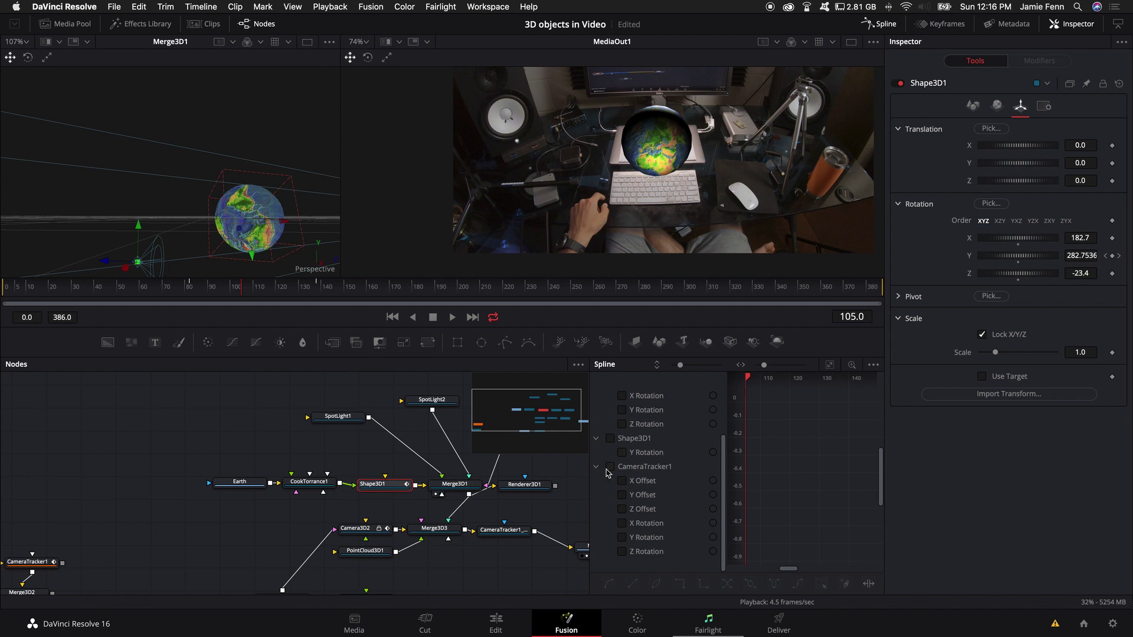
pyautogui.click(611, 444)
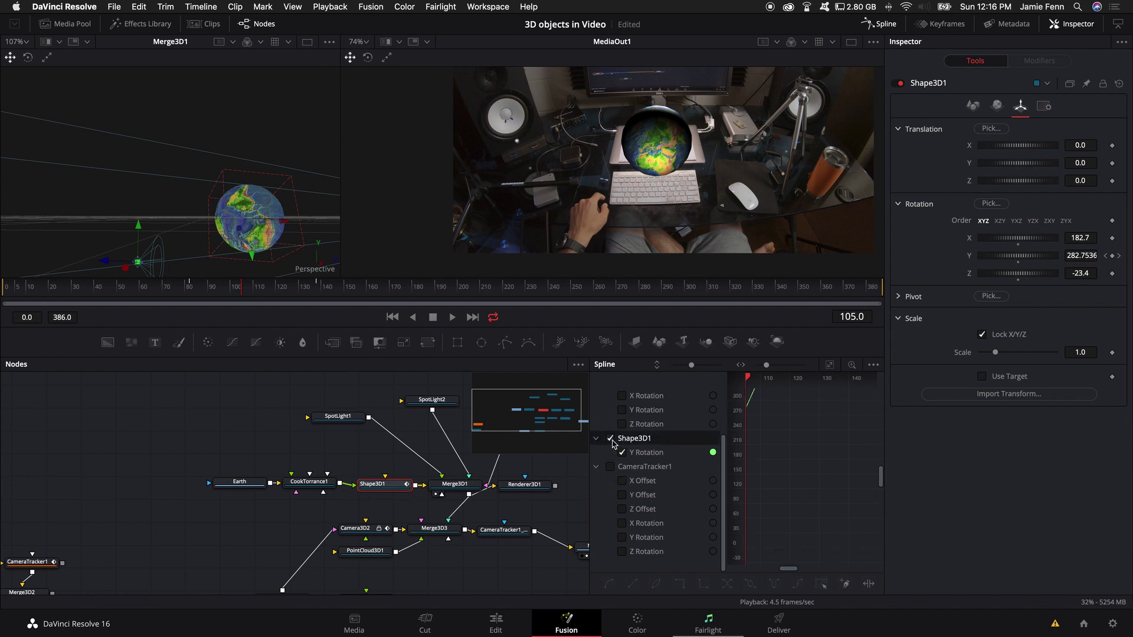
pyautogui.scroll(-3, 803, 455)
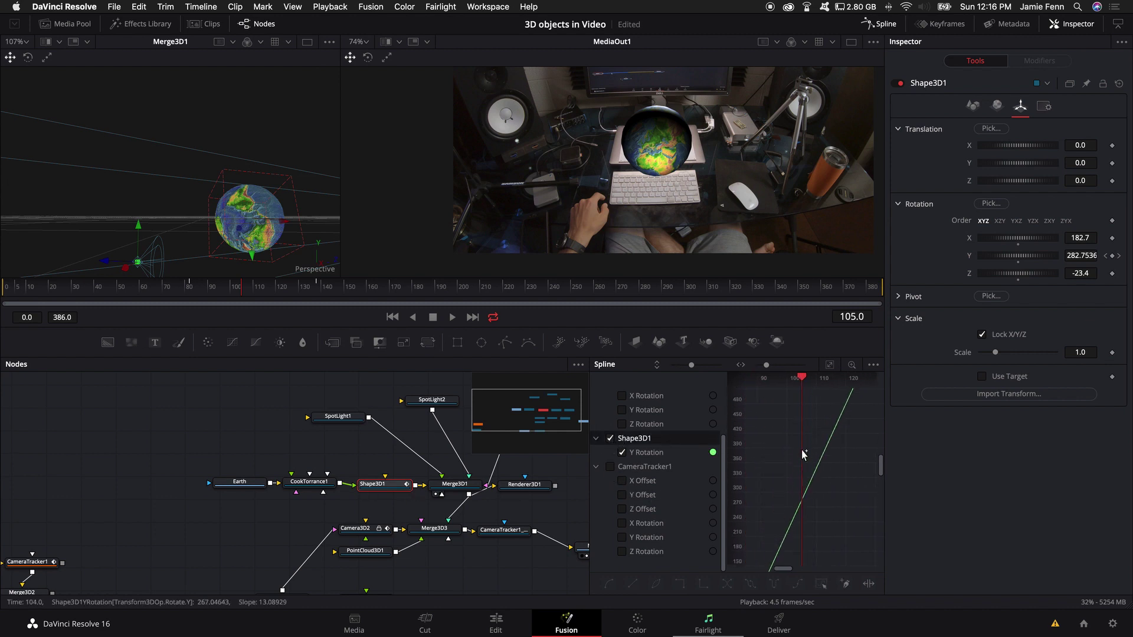
pyautogui.scroll(-3, 803, 457)
pyautogui.scroll(-3, 803, 469)
pyautogui.hscroll(-2, 801, 493)
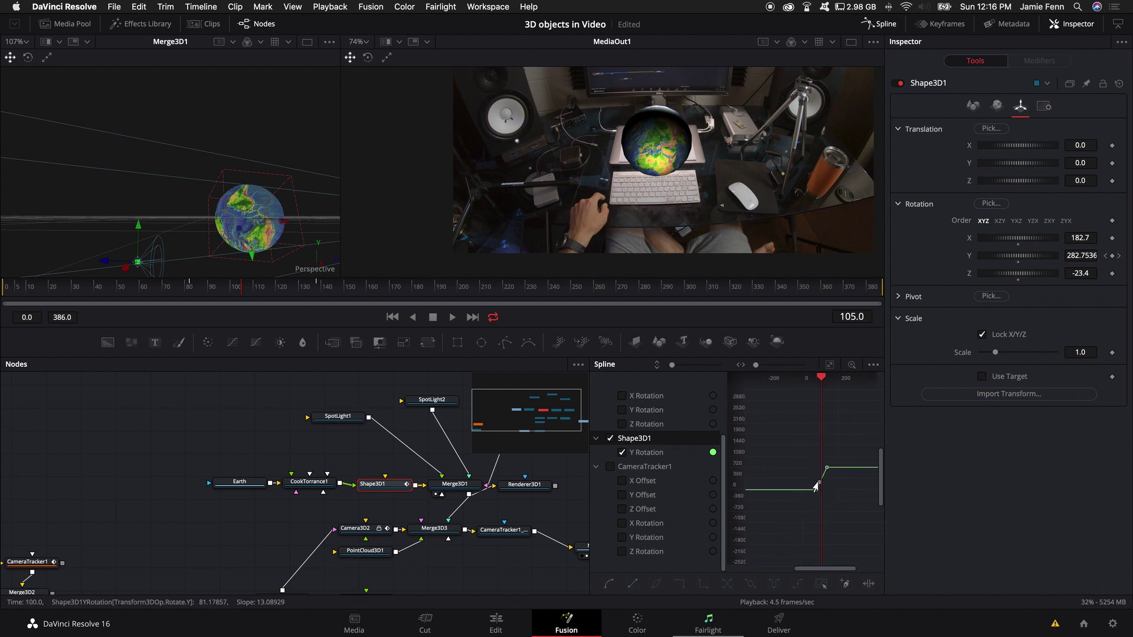
pyautogui.click(816, 486)
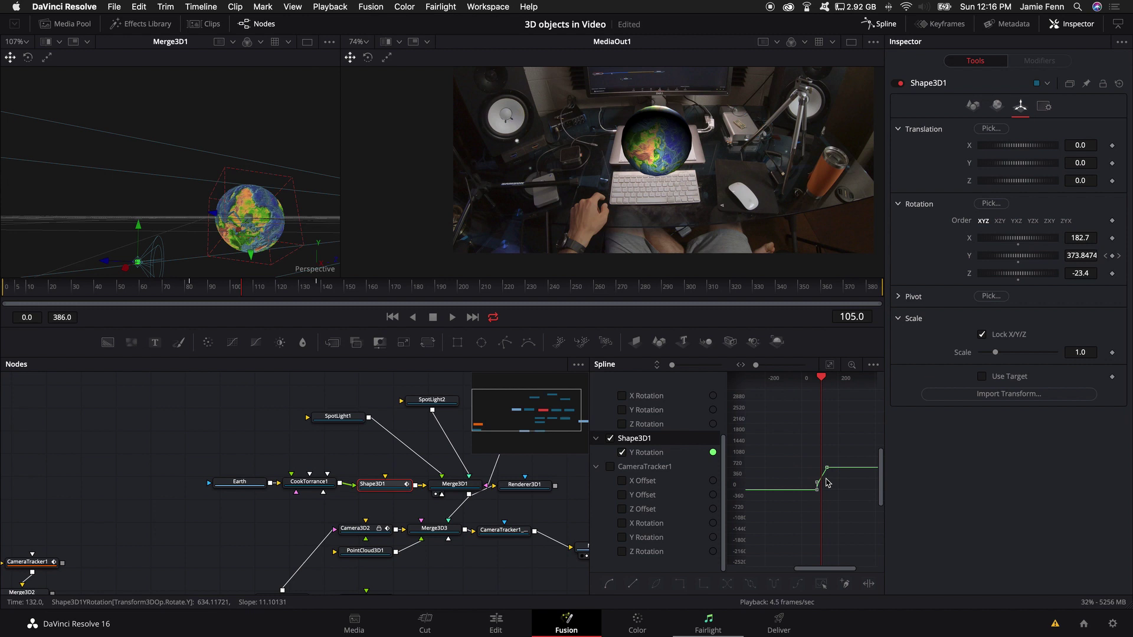
pyautogui.scroll(2, 823, 482)
pyautogui.scroll(1, 825, 483)
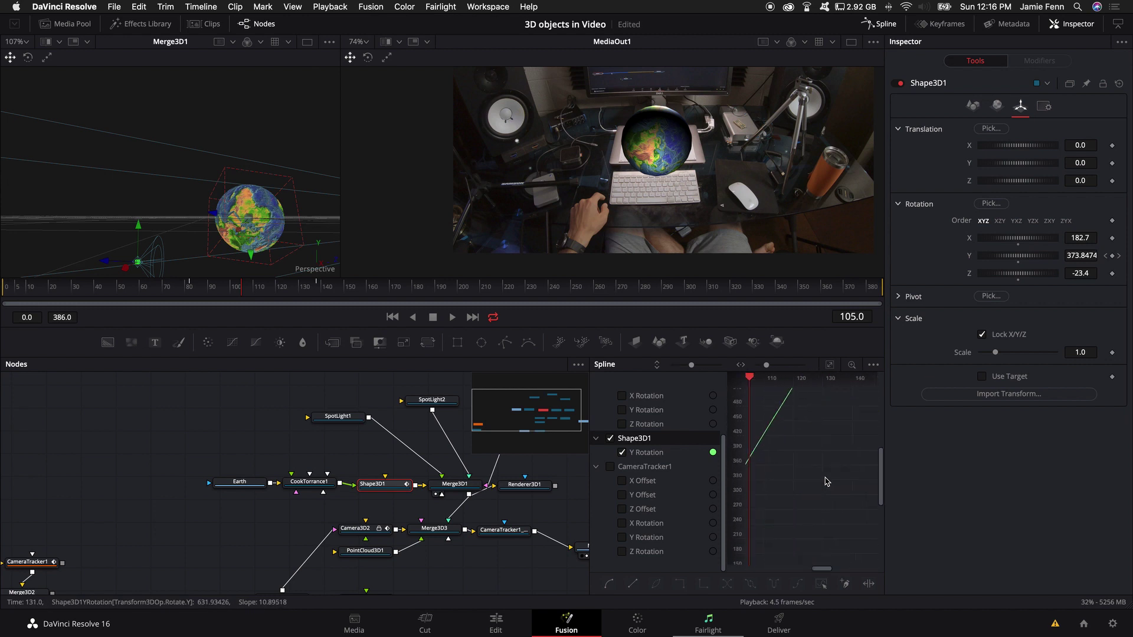
pyautogui.scroll(1, 826, 482)
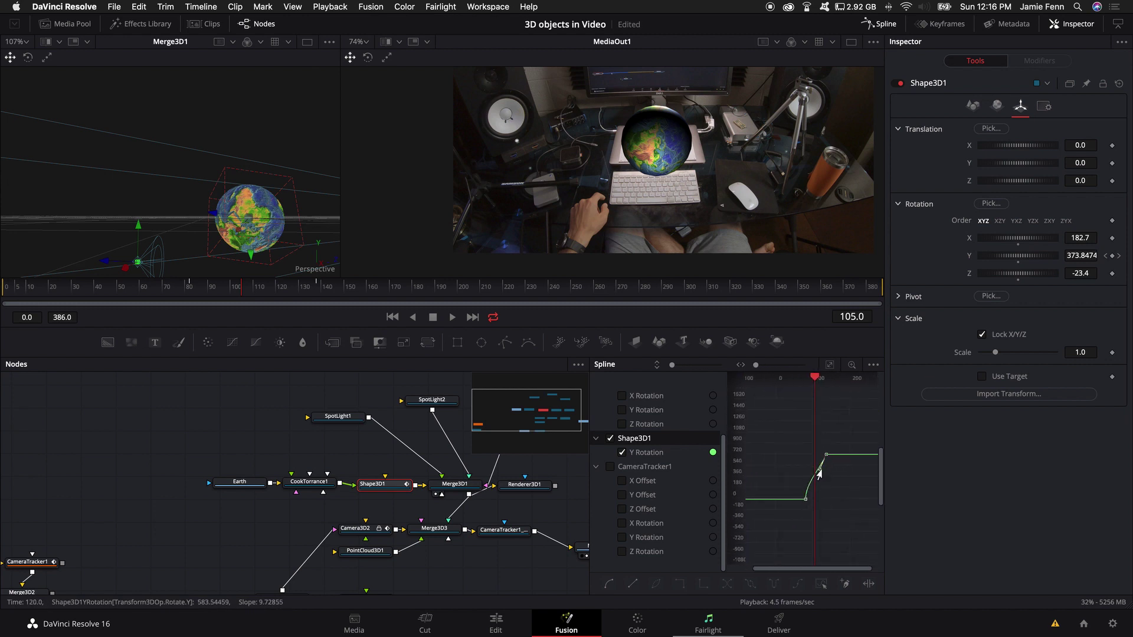
pyautogui.click(819, 474)
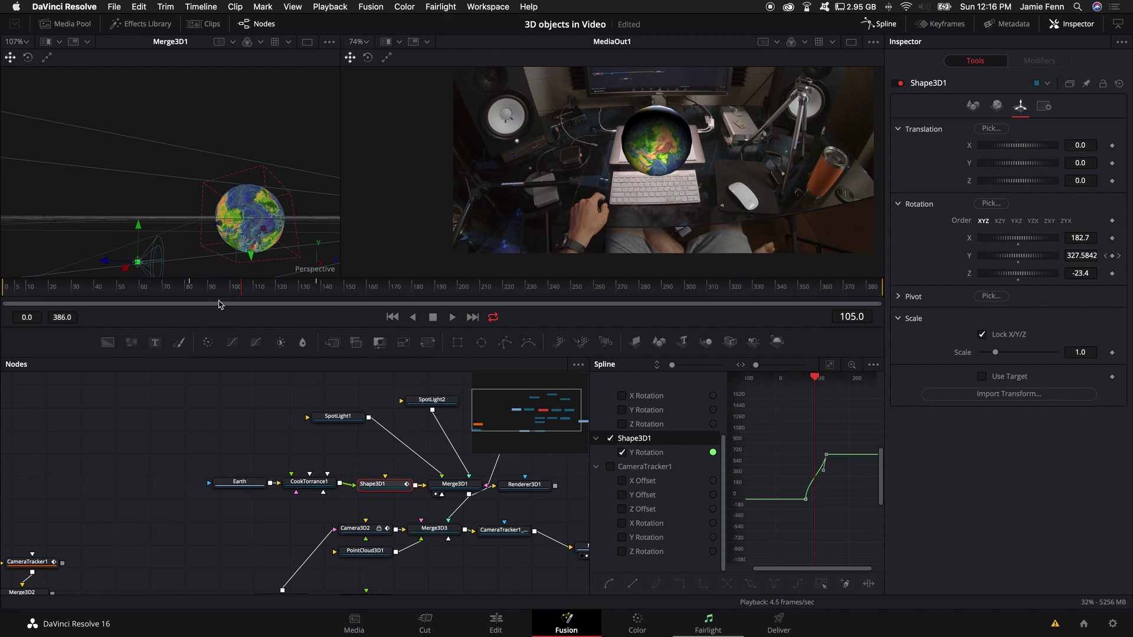
pyautogui.press('space')
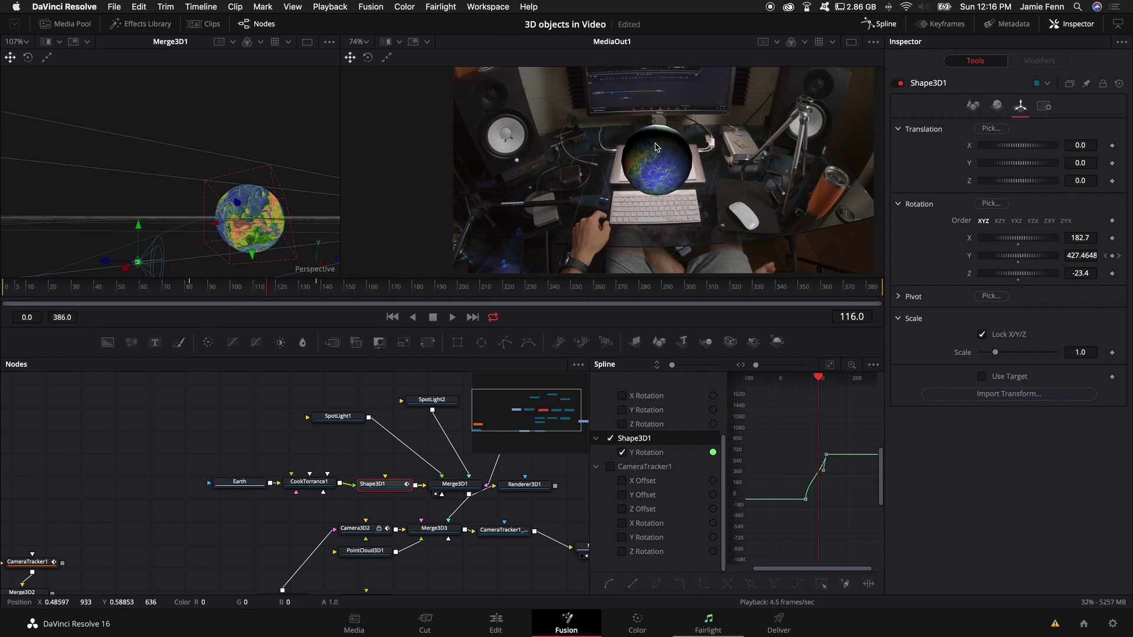
pyautogui.scroll(3, 613, 162)
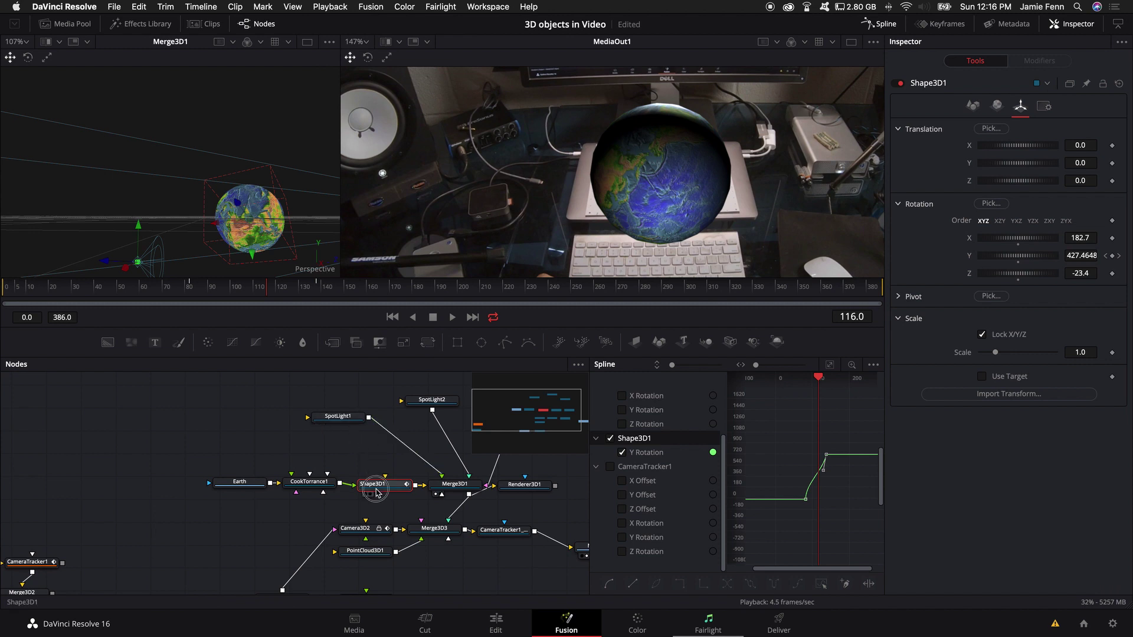
# Set Shape3D1's Height Subdivisions to 100 on the Controls tab.
pyautogui.click(972, 109)
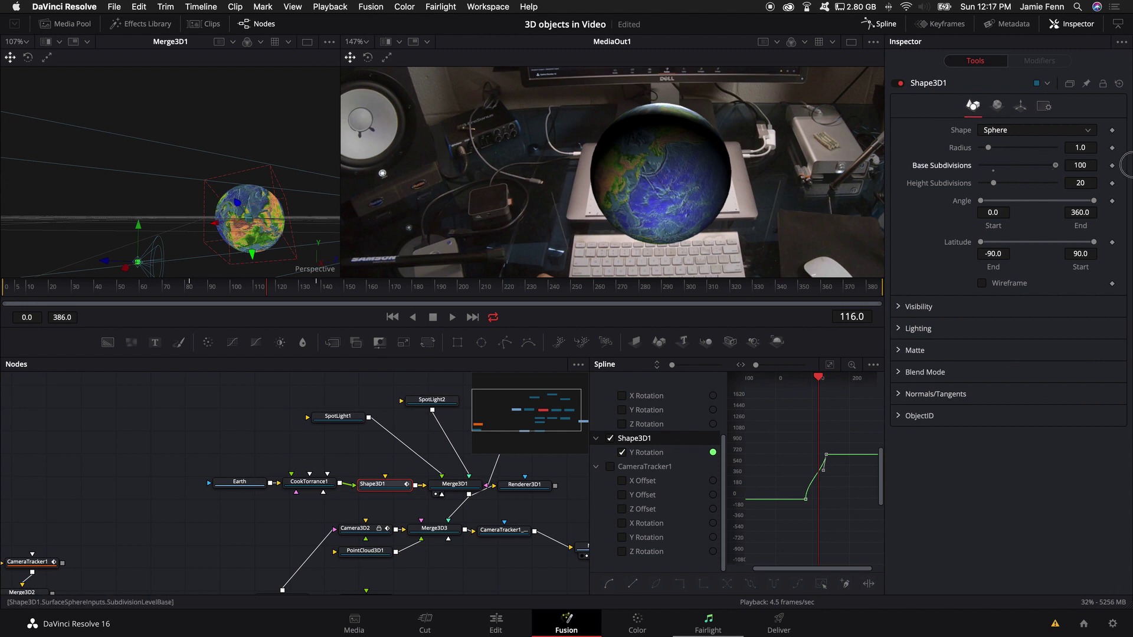
pyautogui.moveTo(996, 183); pyautogui.dragTo(1055, 183)
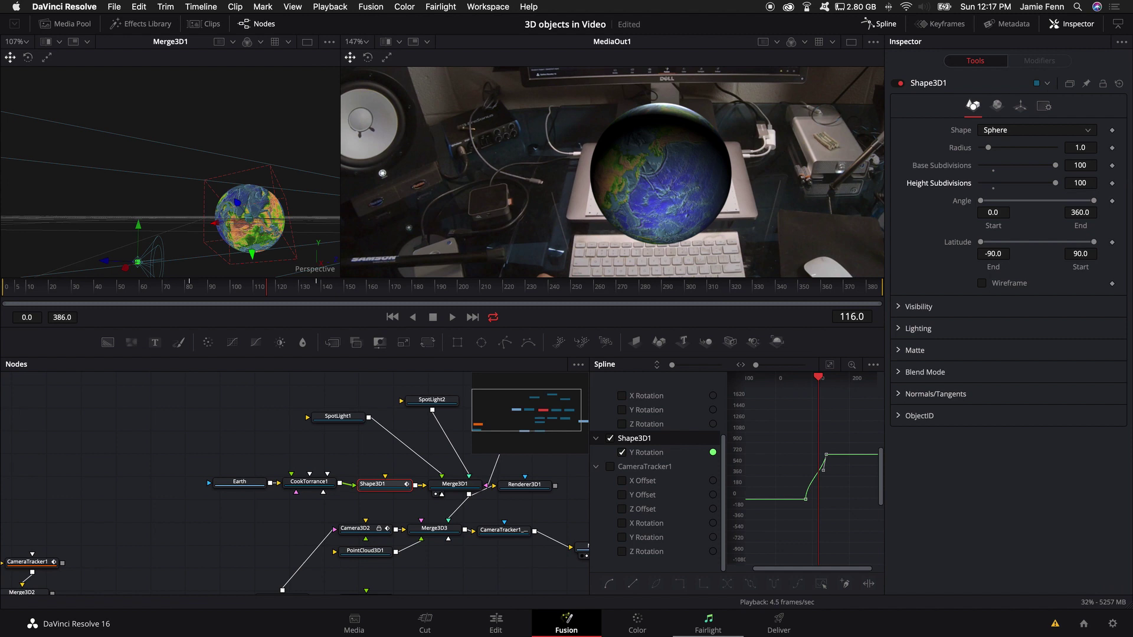
pyautogui.scroll(3, 624, 122)
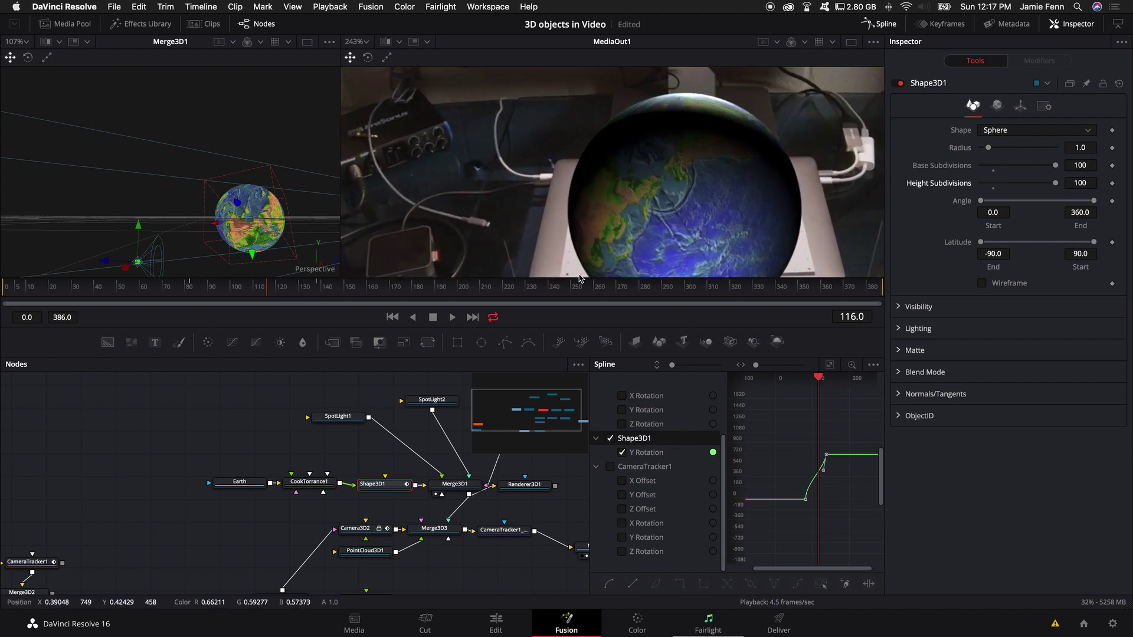
pyautogui.scroll(-4, 701, 201)
pyautogui.scroll(-2, 709, 215)
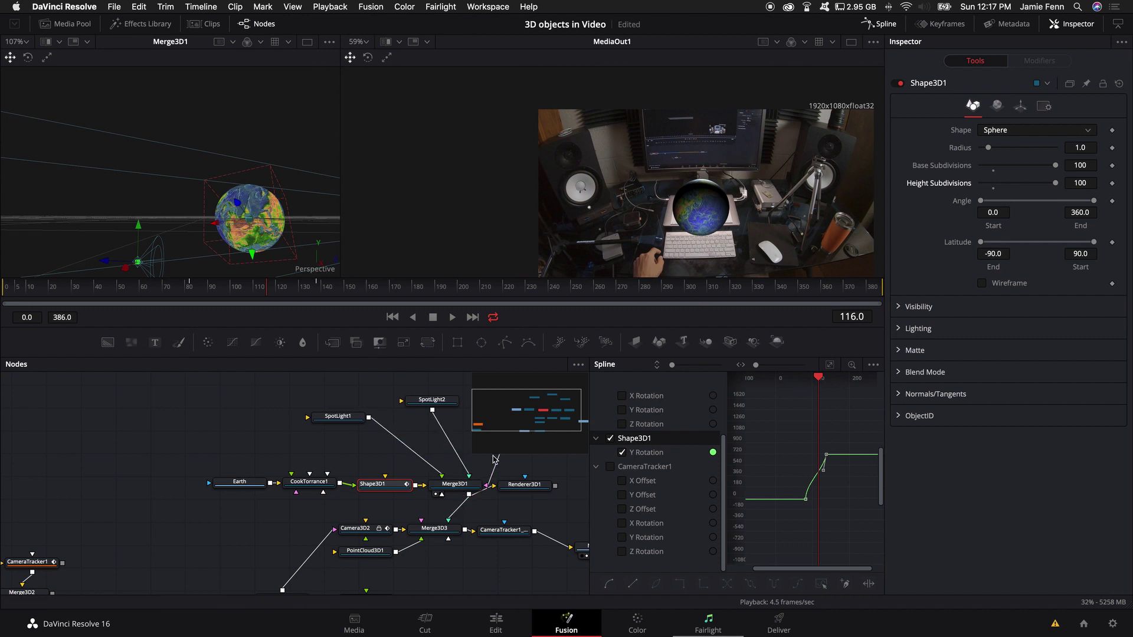
# Close the Spline editor, move the 3D nodes up-left, then select Earth, CookTorrance1 and Shape3D1.
pyautogui.click(886, 24)
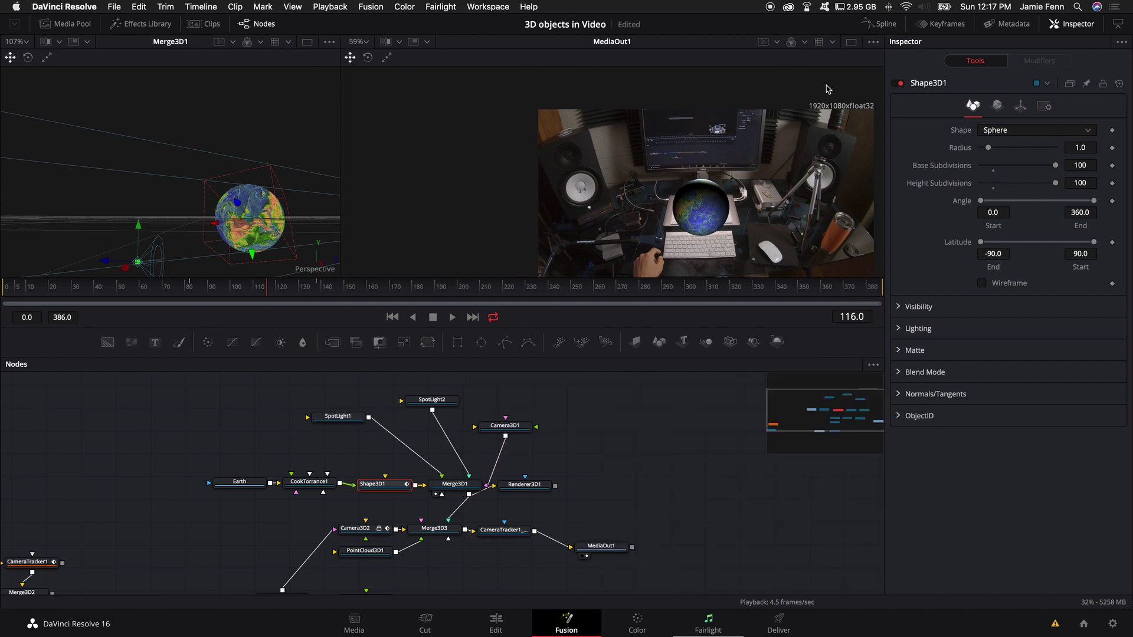
pyautogui.moveTo(537, 520); pyautogui.dragTo(204, 392)
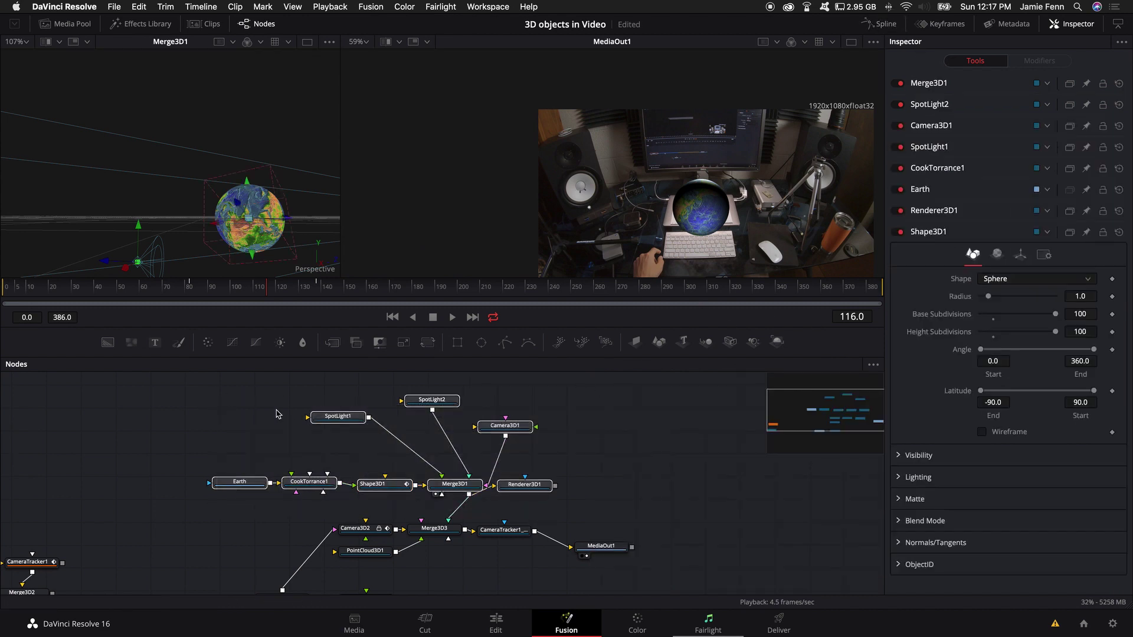
pyautogui.moveTo(333, 420); pyautogui.dragTo(311, 394)
pyautogui.click(433, 457)
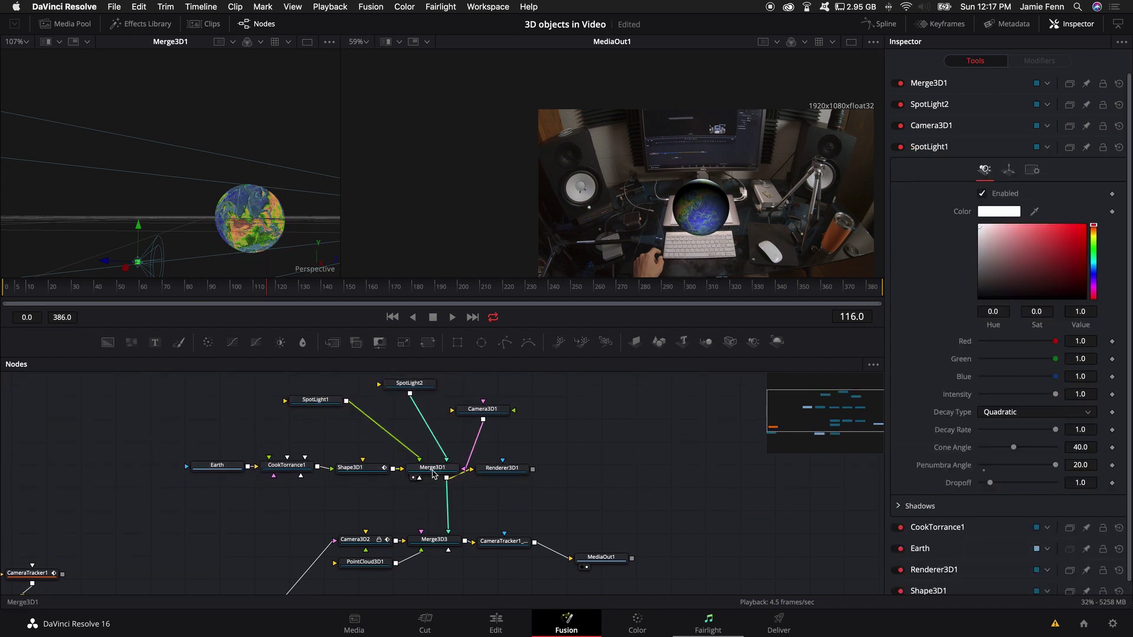
pyautogui.scroll(1, 477, 479)
pyautogui.scroll(1, 477, 477)
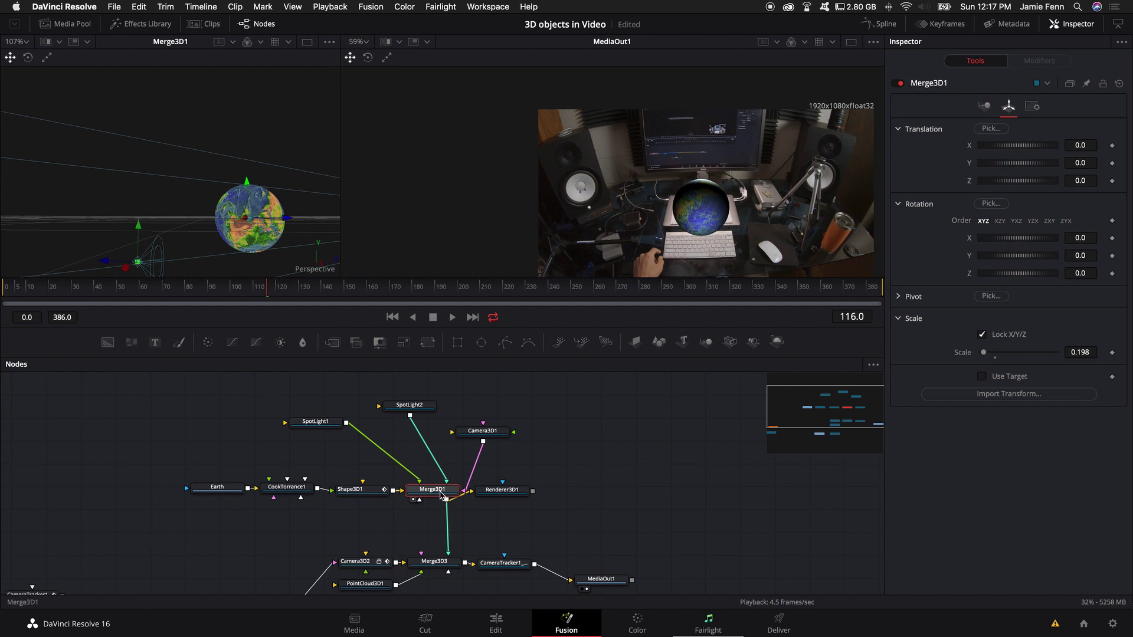
pyautogui.moveTo(363, 470); pyautogui.dragTo(168, 525)
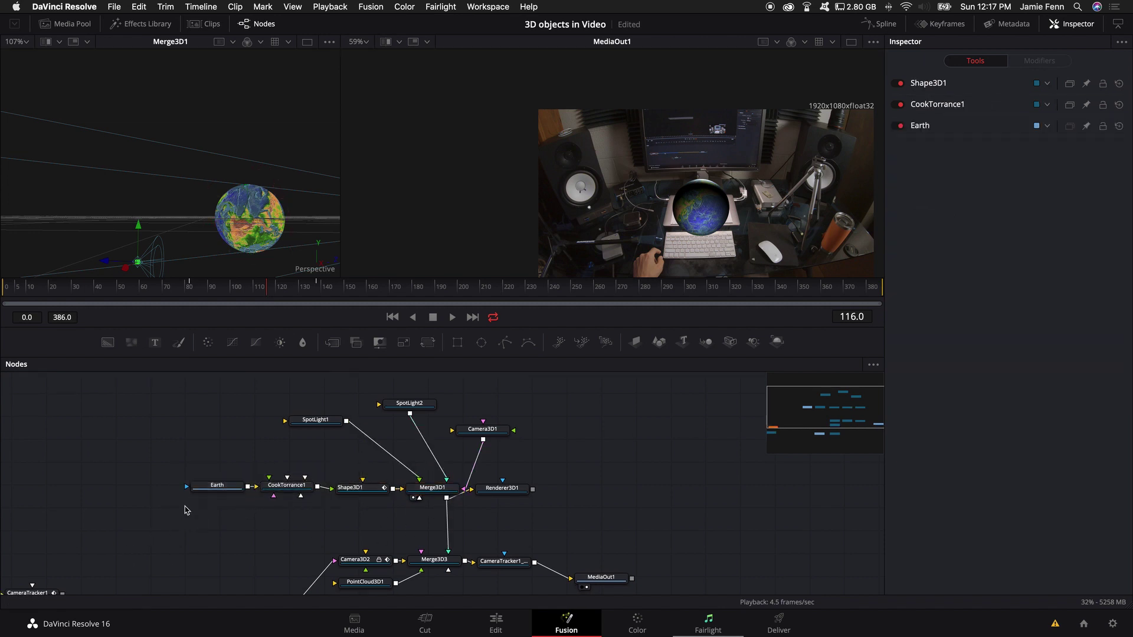
pyautogui.moveTo(185, 463); pyautogui.dragTo(379, 517)
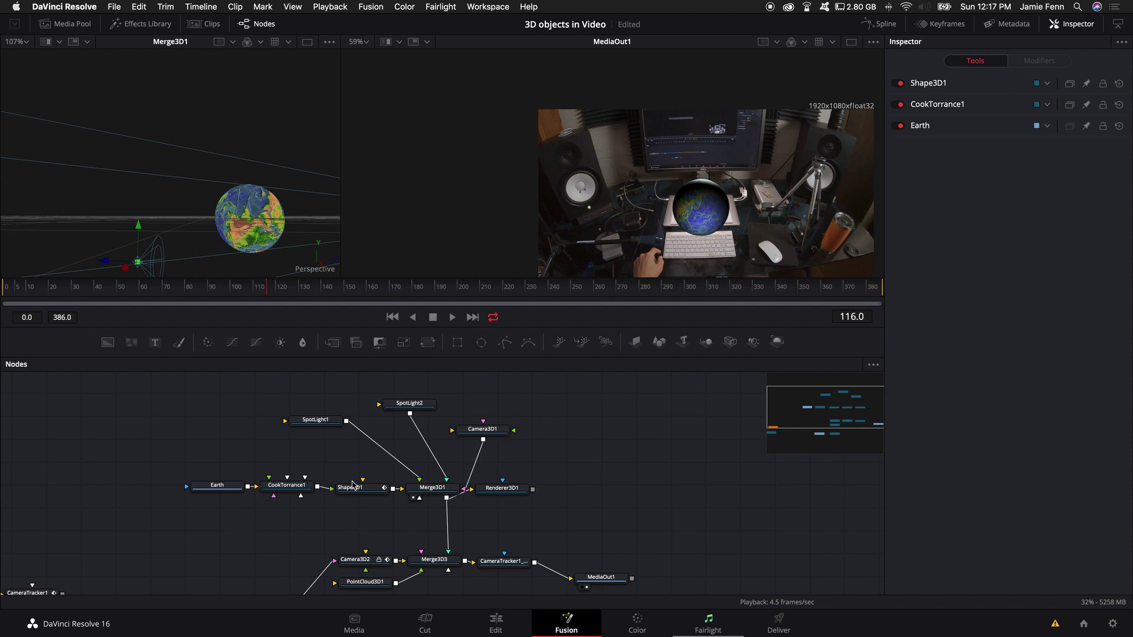